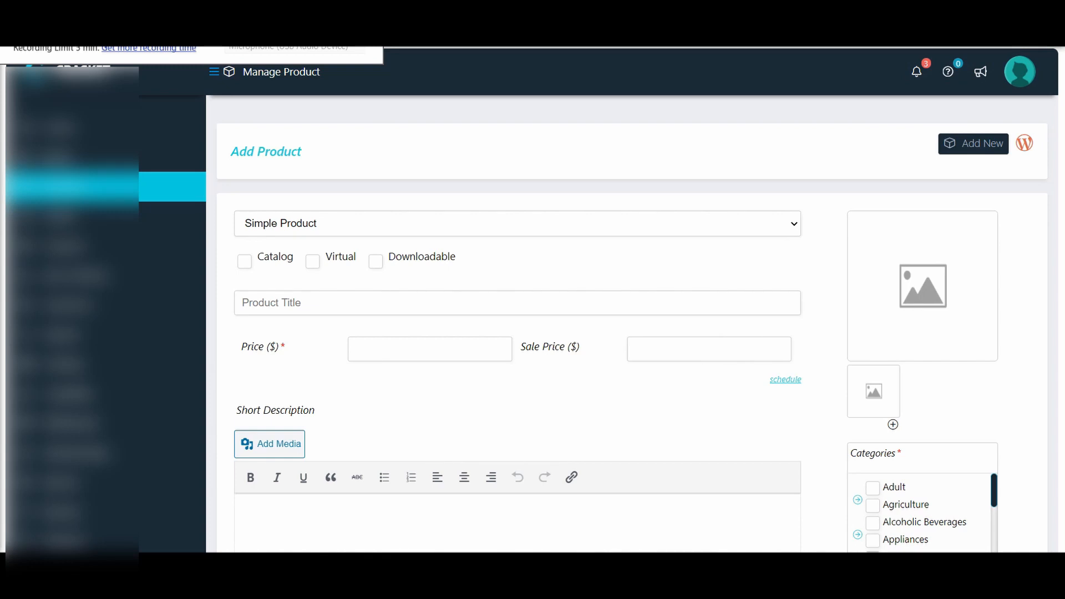
Step: Set the product type to Variable Product and enter "White T-shirt" as the product title
left_click(303, 224)
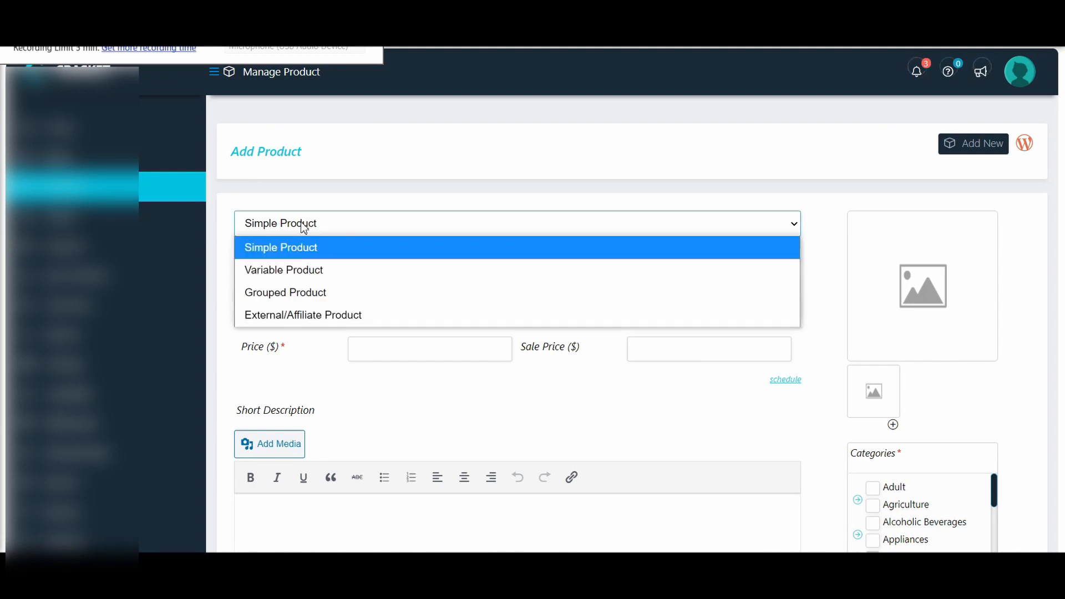
left_click(290, 271)
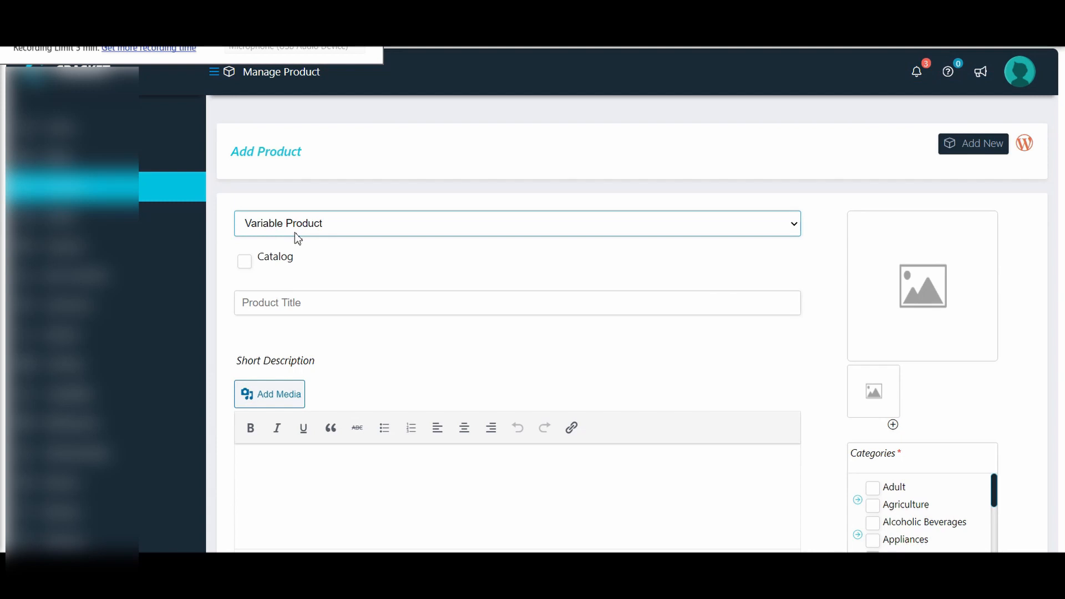
left_click(304, 304)
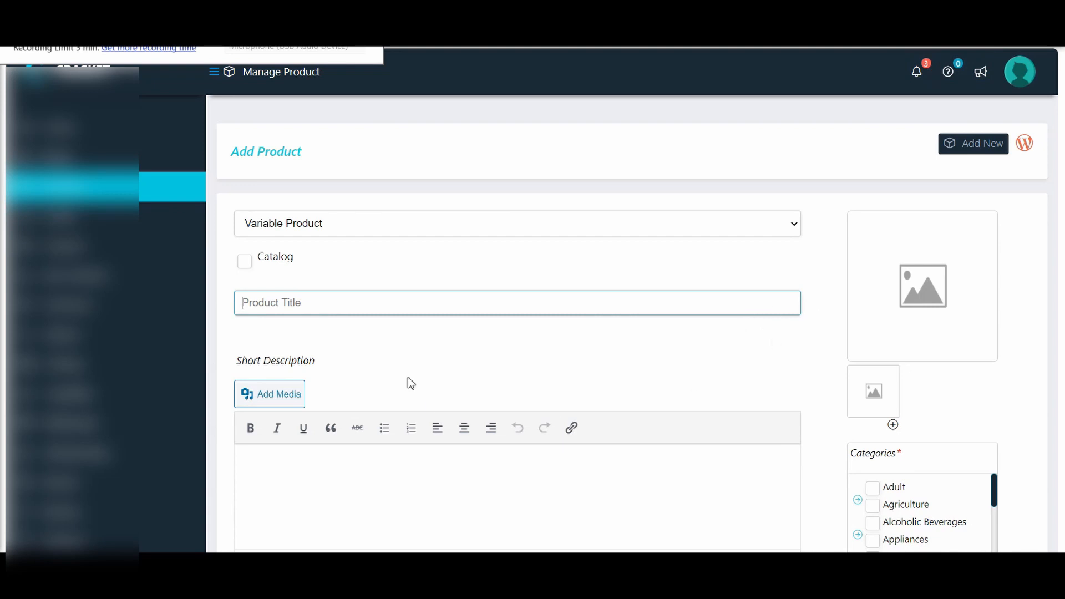
type("White T-shirt")
scroll(792, 298, "down", 1)
scroll(810, 294, "down", 1)
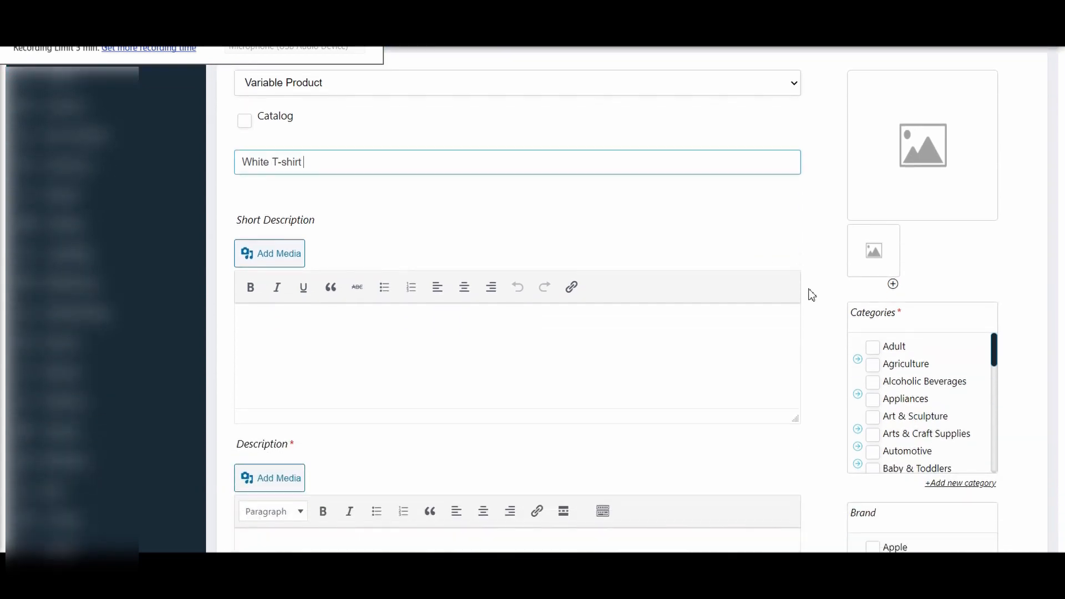
left_click(540, 346)
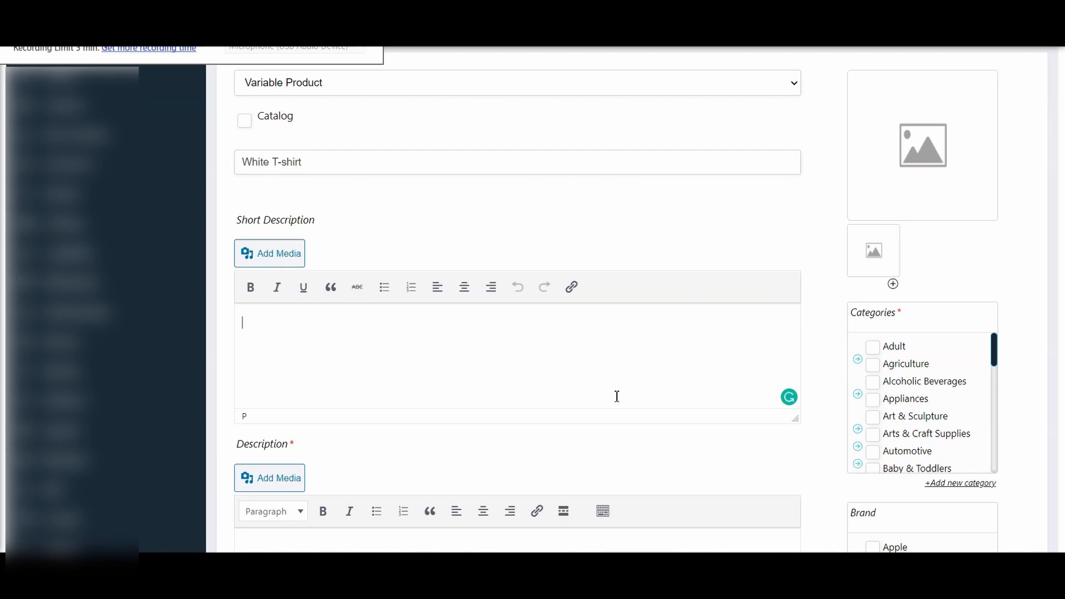
scroll(617, 397, "down", 3)
scroll(617, 399, "up", 2)
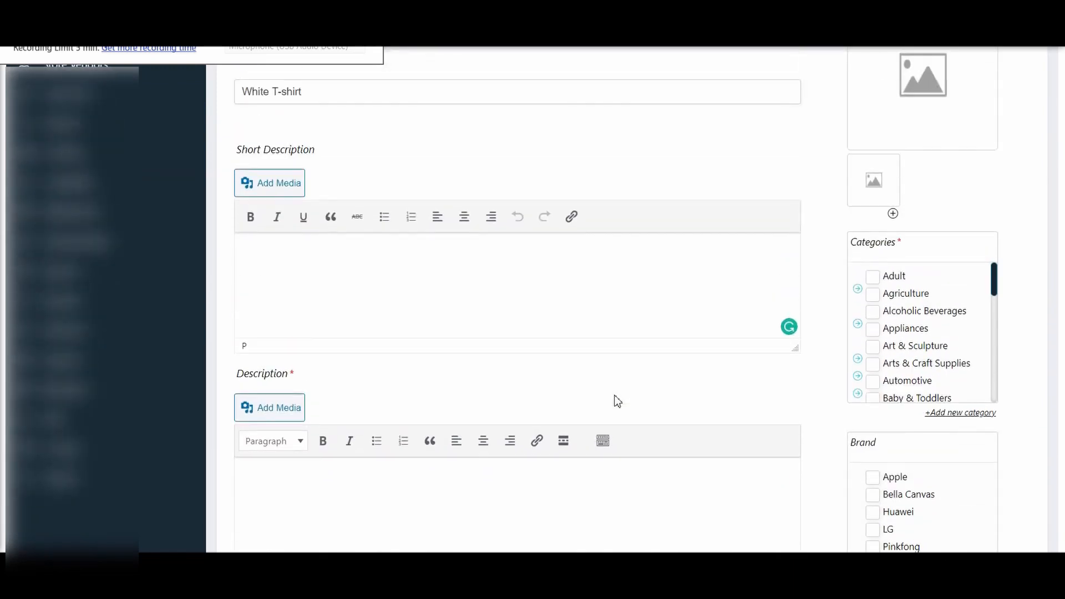
scroll(618, 400, "up", 2)
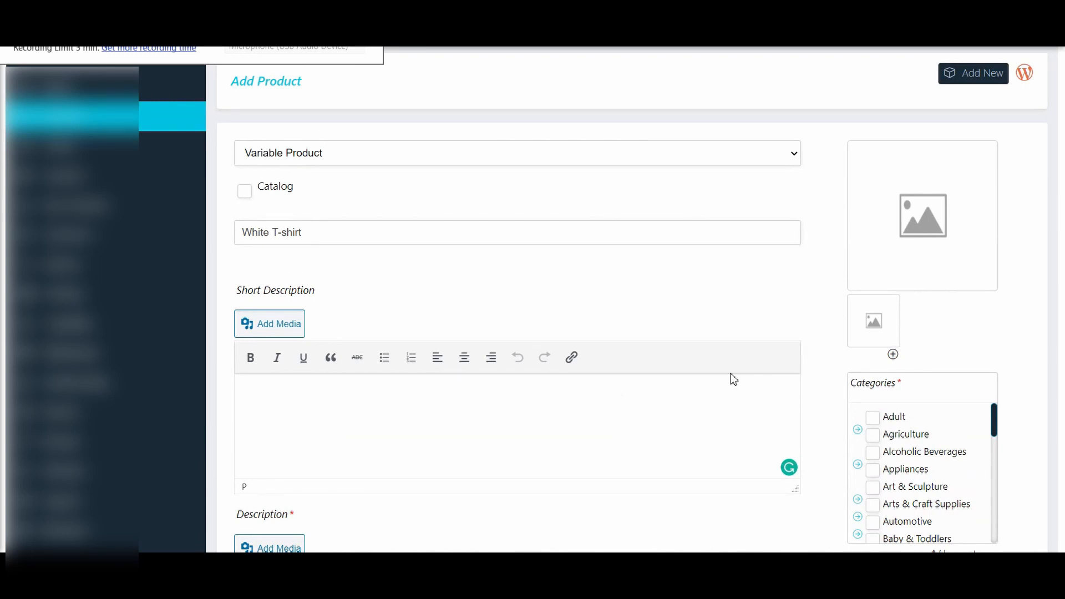
Step: Upload the seven T-shirt image files from the product 3 folder and set 30010011_3 as the main product image
left_click(934, 235)
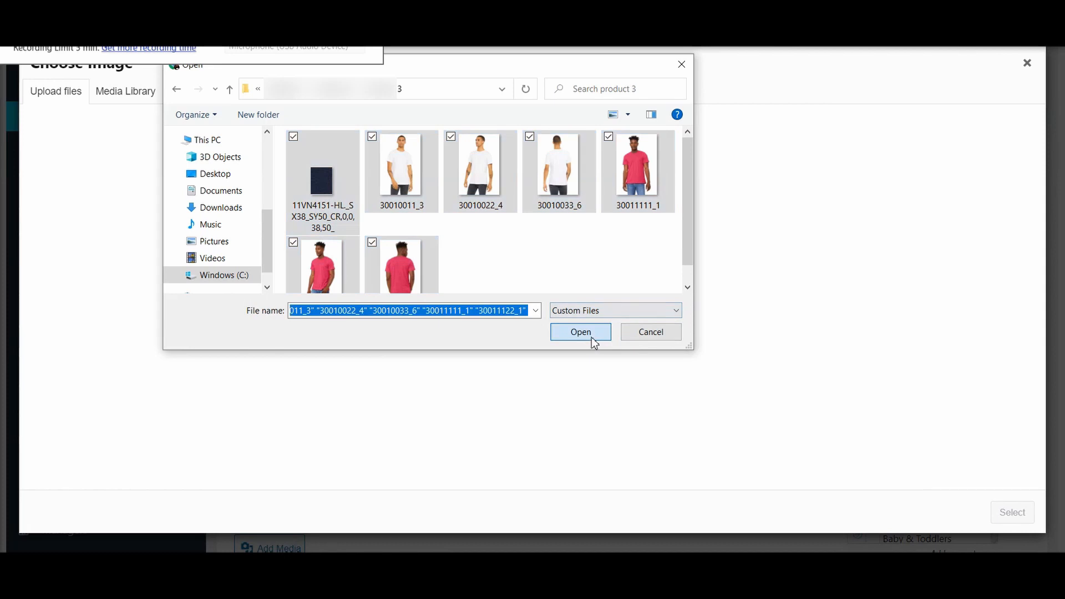
left_click(591, 334)
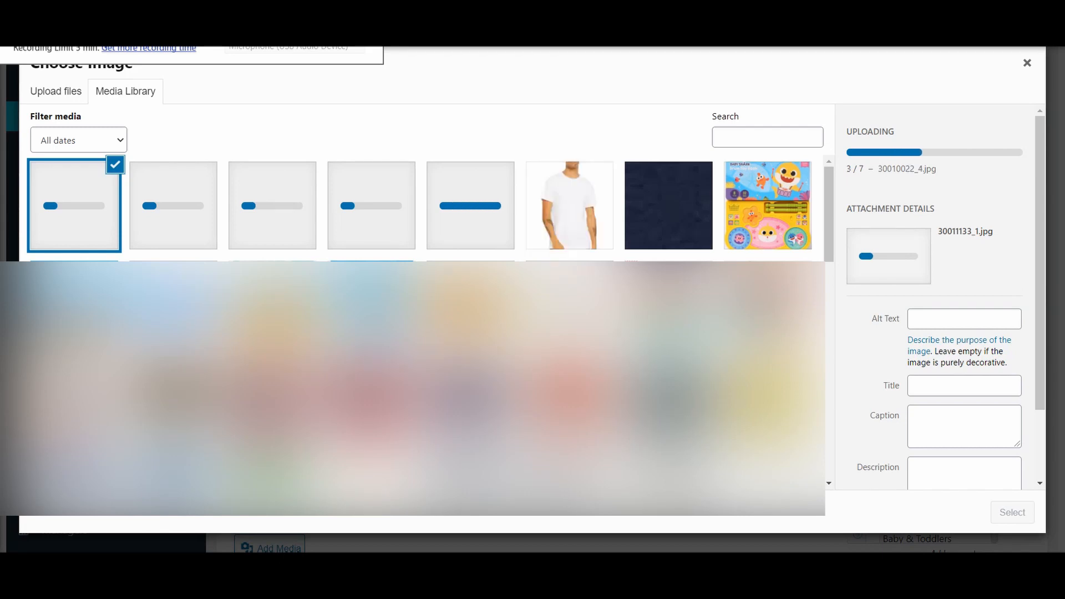
left_click(552, 191)
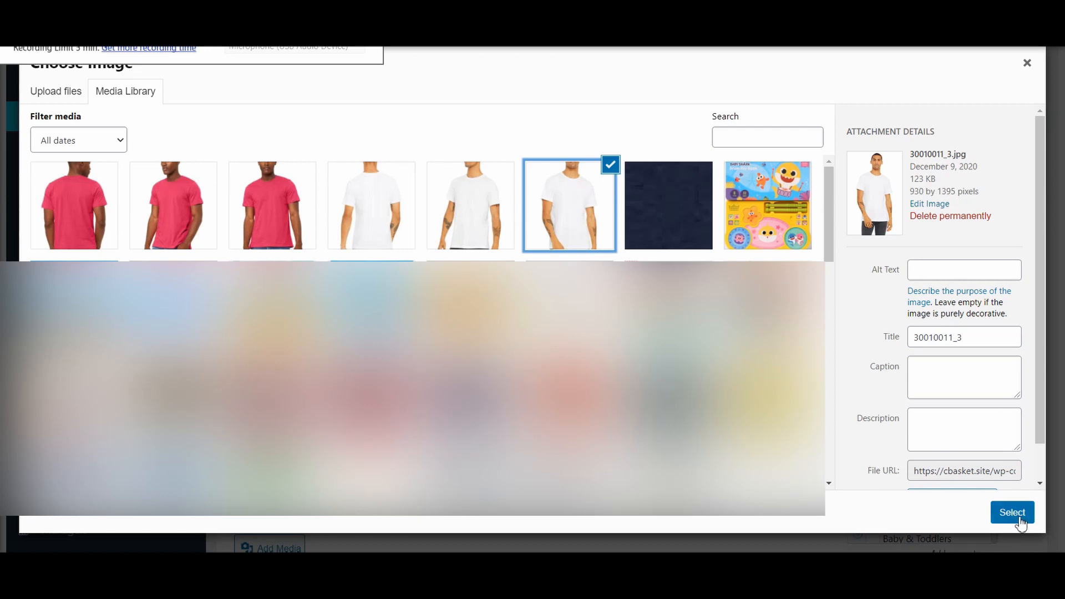
left_click(1016, 516)
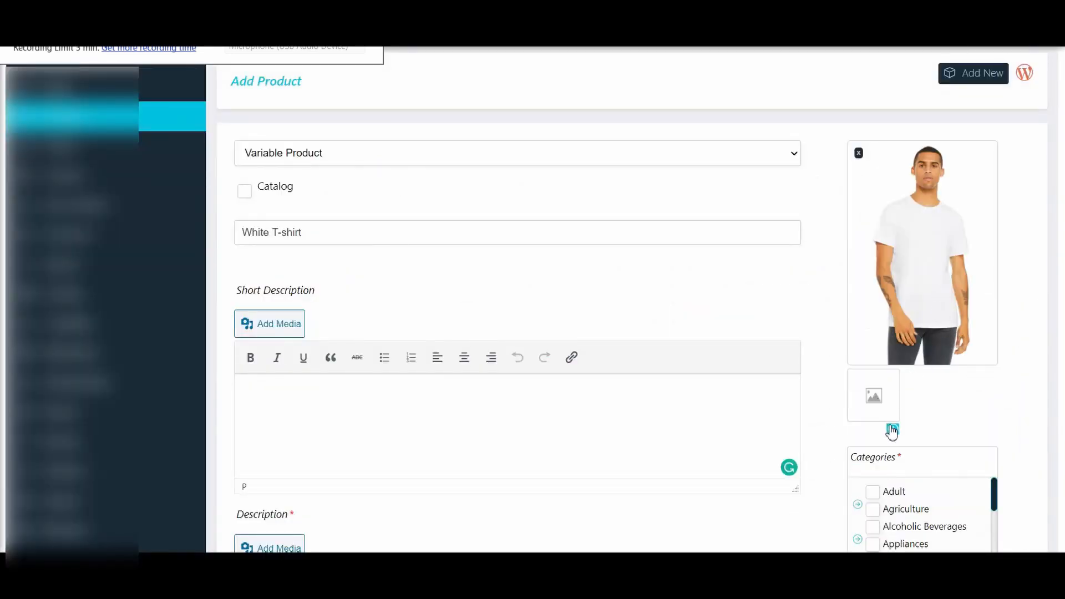
Step: Add the two other white T-shirt photos, 30010022_4 and the back view 30010033_6, to the product gallery
left_click(892, 428)
left_click(882, 398)
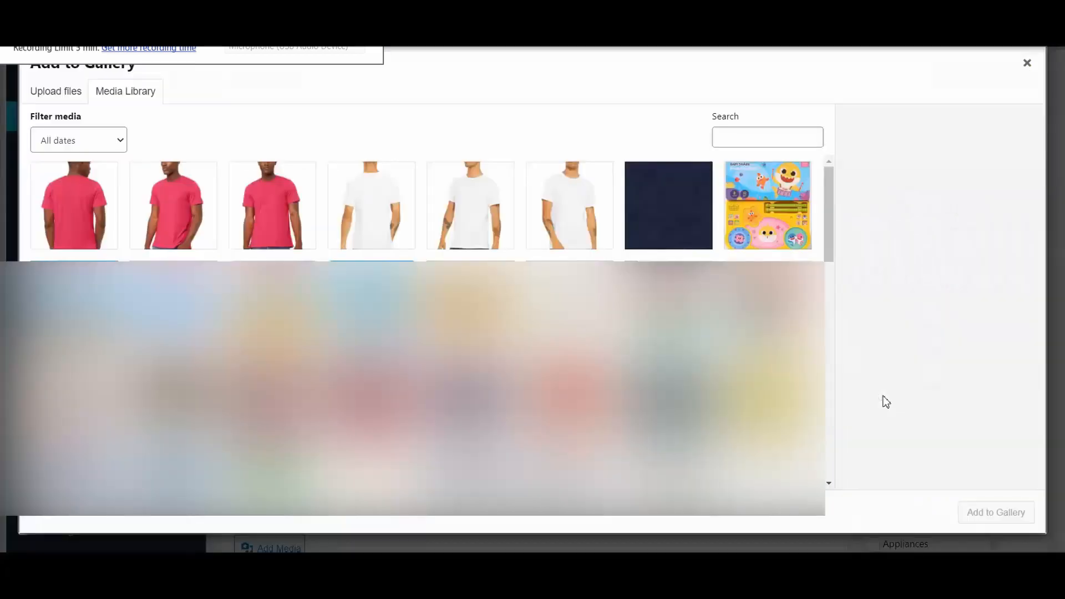
left_click(481, 214)
left_click(986, 513)
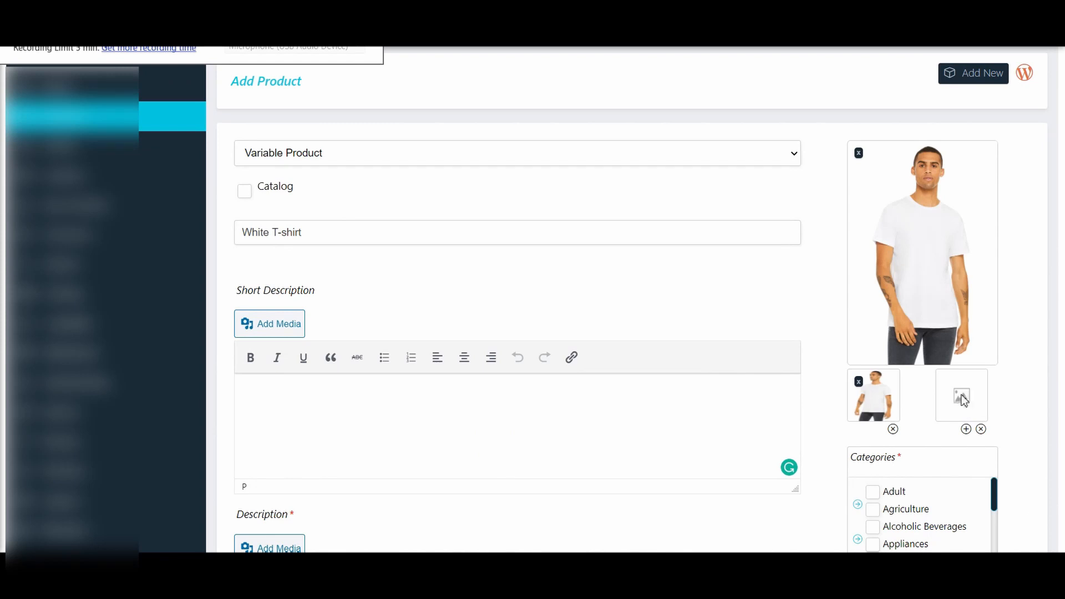
left_click(965, 405)
left_click(373, 204)
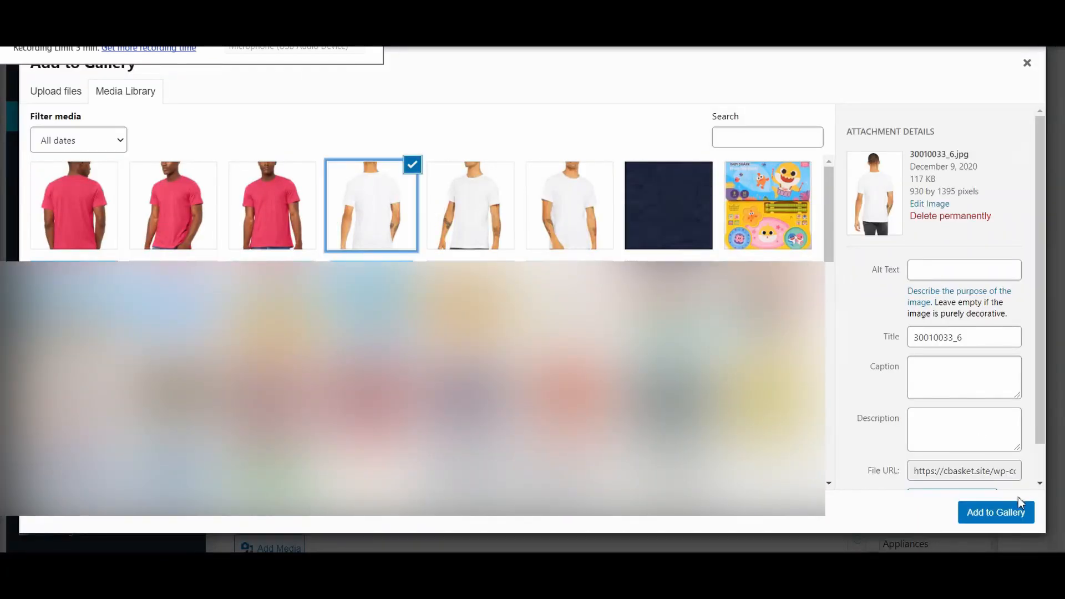
left_click(996, 513)
Step: Copy the product title "White T-shirt" into the short description
scroll(1031, 343, "down", 1)
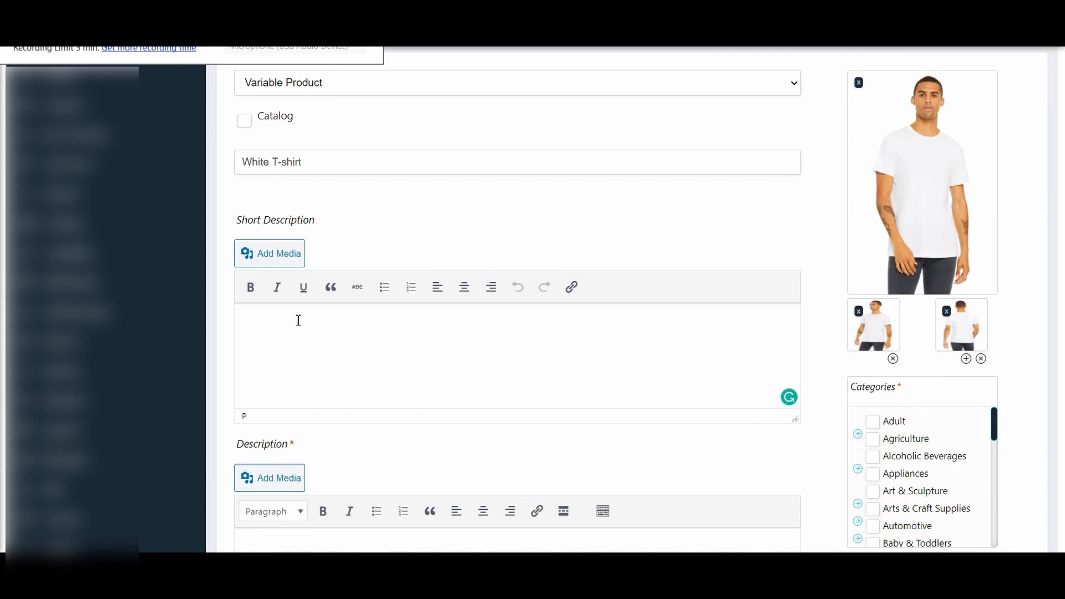
scroll(298, 320, "down", 4)
scroll(298, 320, "up", 5)
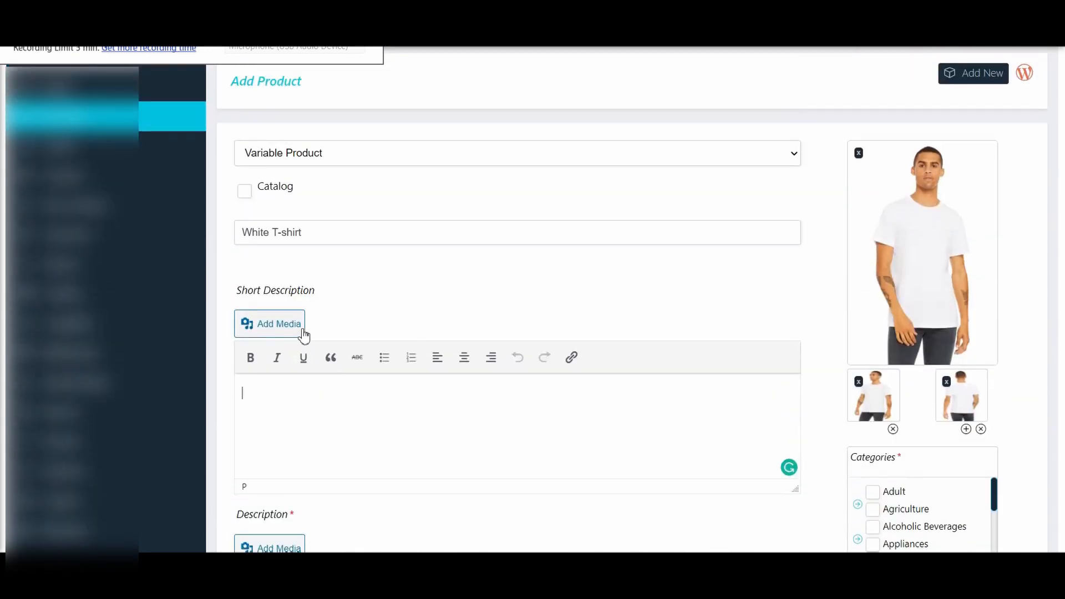
left_click_drag(324, 233, 214, 238)
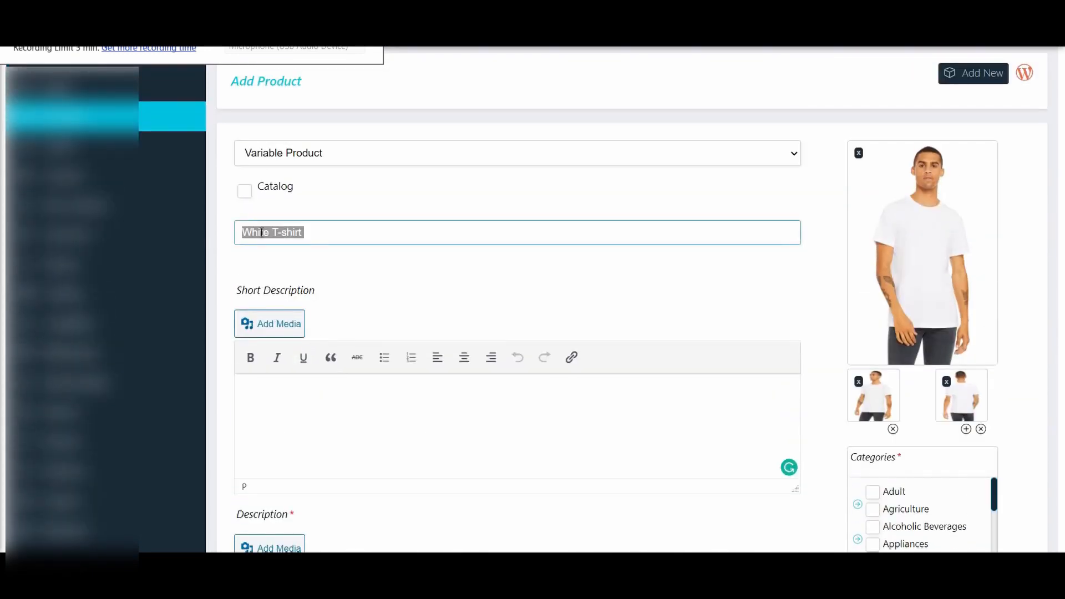
right_click(260, 233)
left_click(294, 284)
left_click(304, 428)
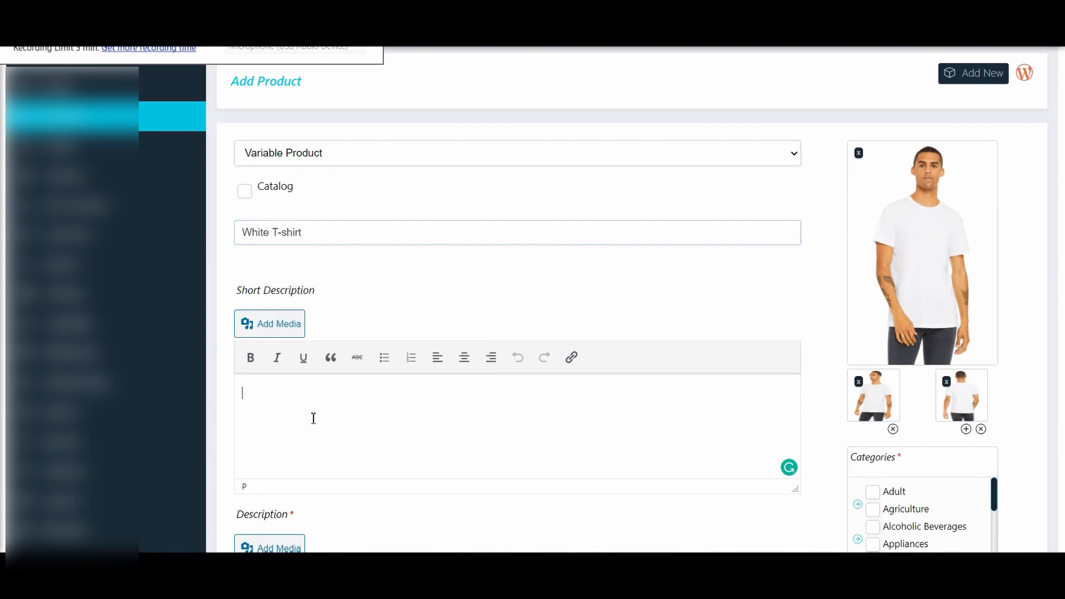
right_click(312, 417)
left_click(249, 392)
right_click(250, 391)
left_click(299, 282)
Step: Paste the copied title "White T-shirt" into the main product description
scroll(378, 355, "down", 4)
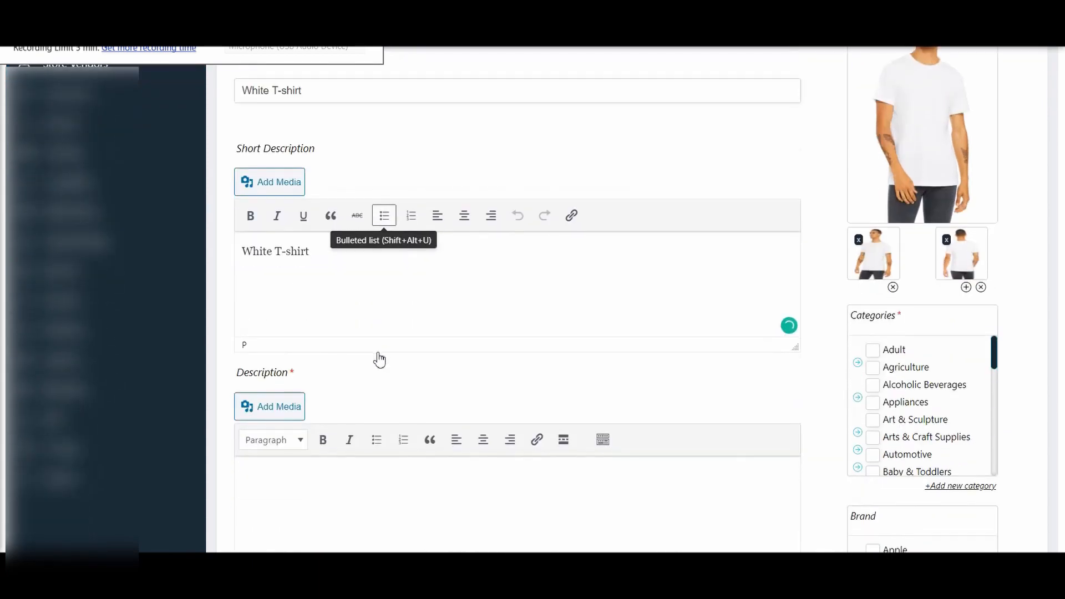
scroll(377, 355, "down", 1)
left_click(291, 342)
right_click(291, 342)
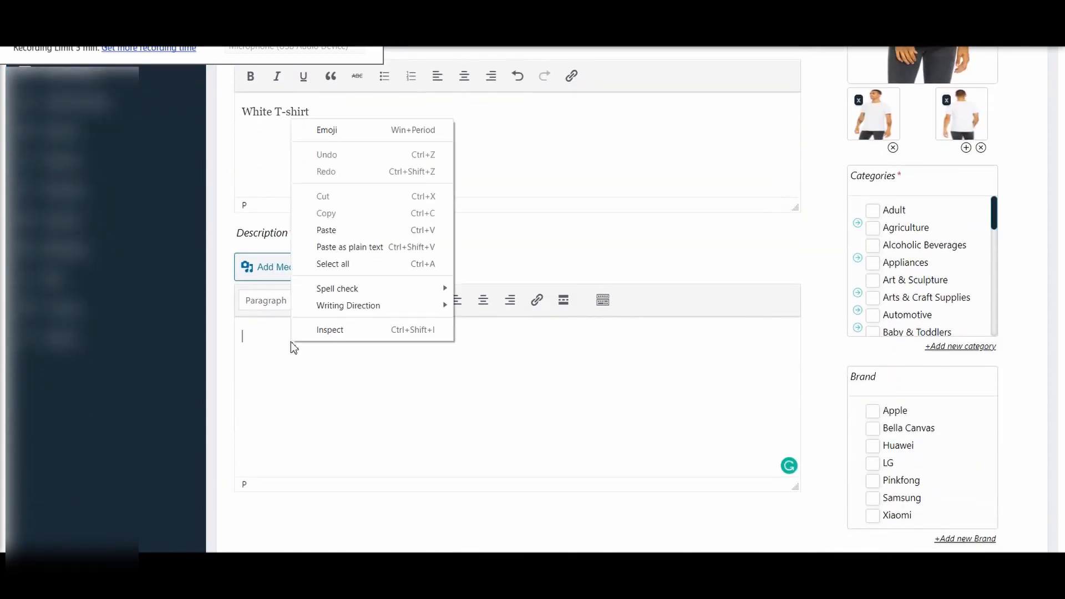
left_click(341, 228)
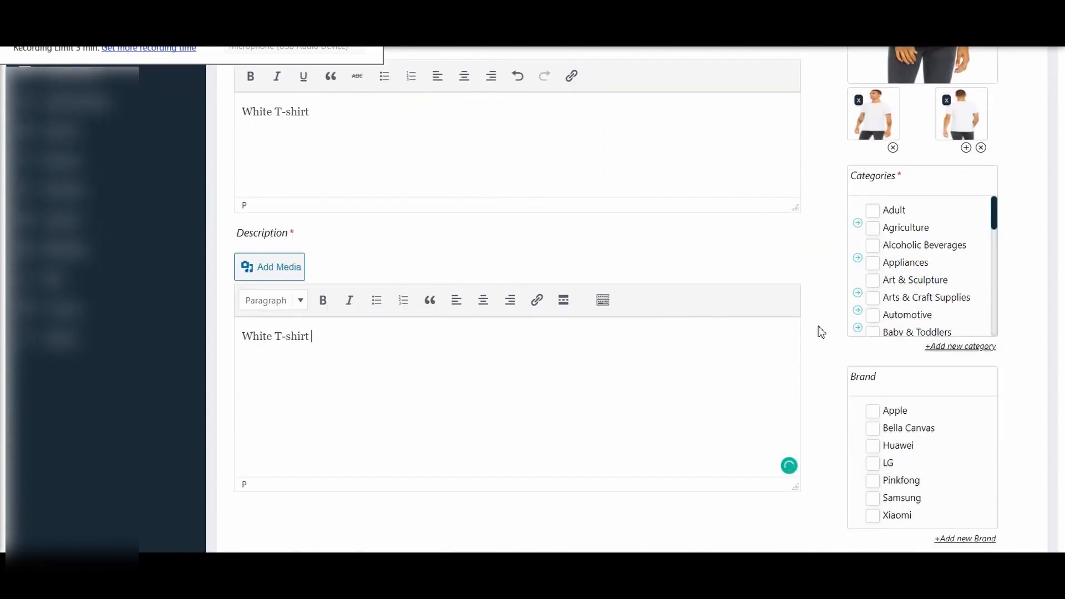
Step: Expand the Clothing & Accessories category and assign the product to Men's Fashion and its Clothing subcategory
scroll(838, 322, "up", 1)
scroll(883, 333, "down", 1)
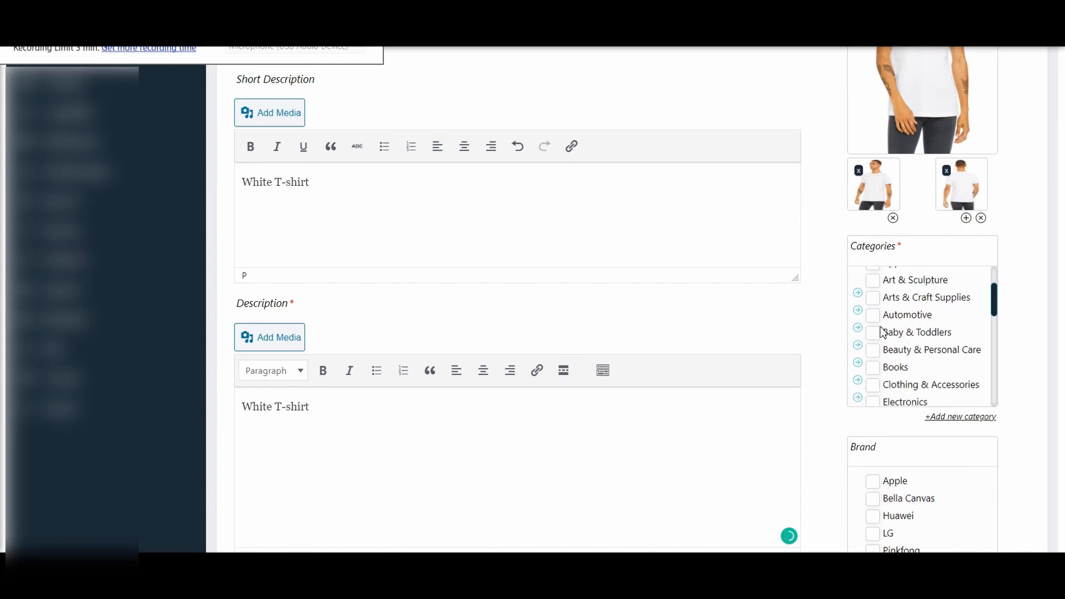
left_click(858, 381)
scroll(891, 364, "down", 3)
scroll(894, 362, "up", 2)
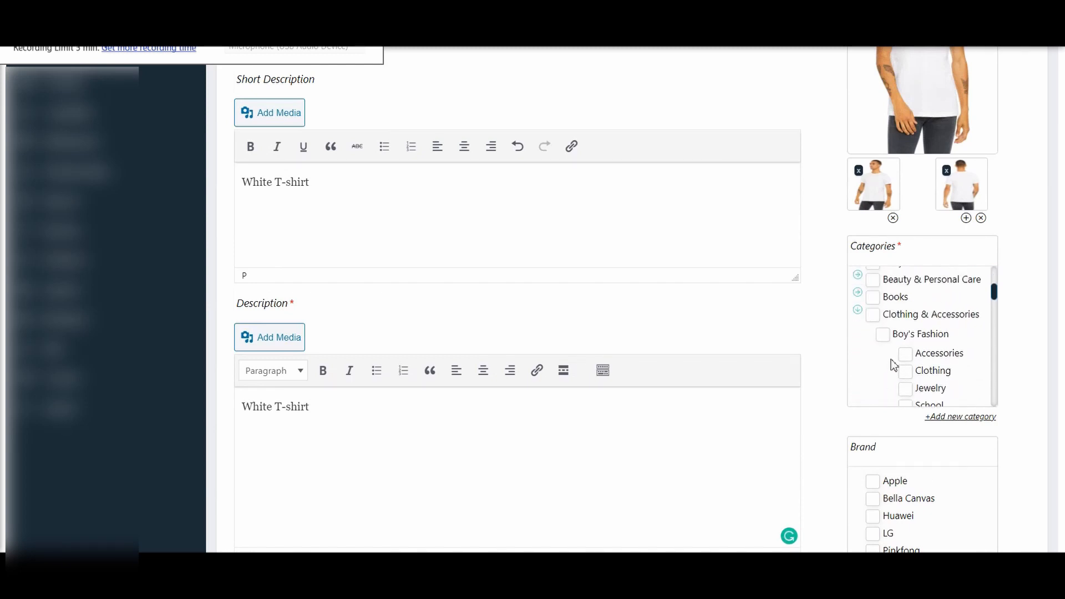
scroll(895, 351, "down", 3)
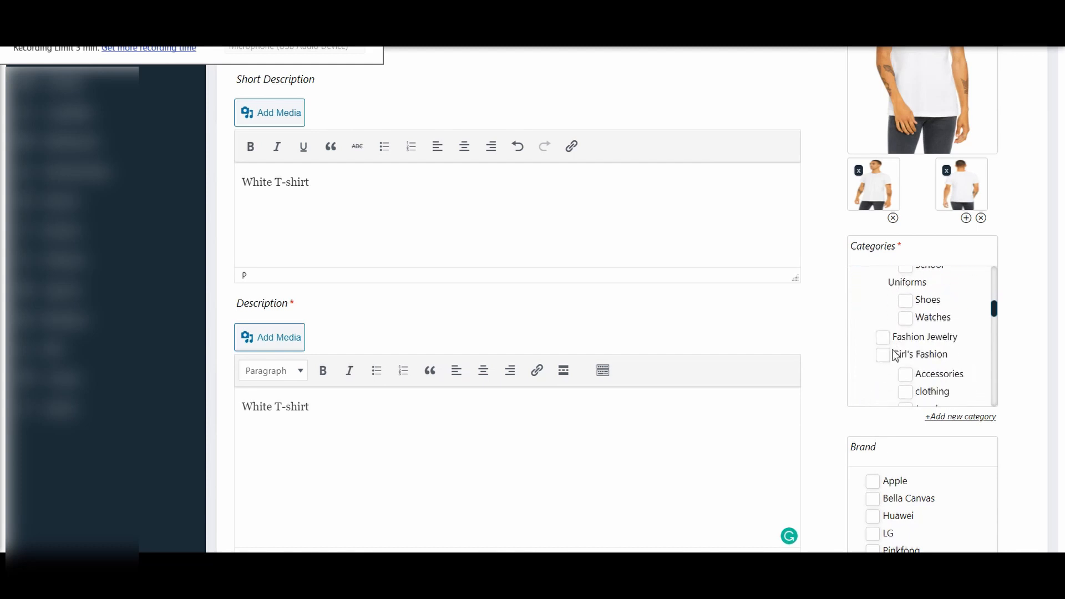
scroll(880, 358, "down", 2)
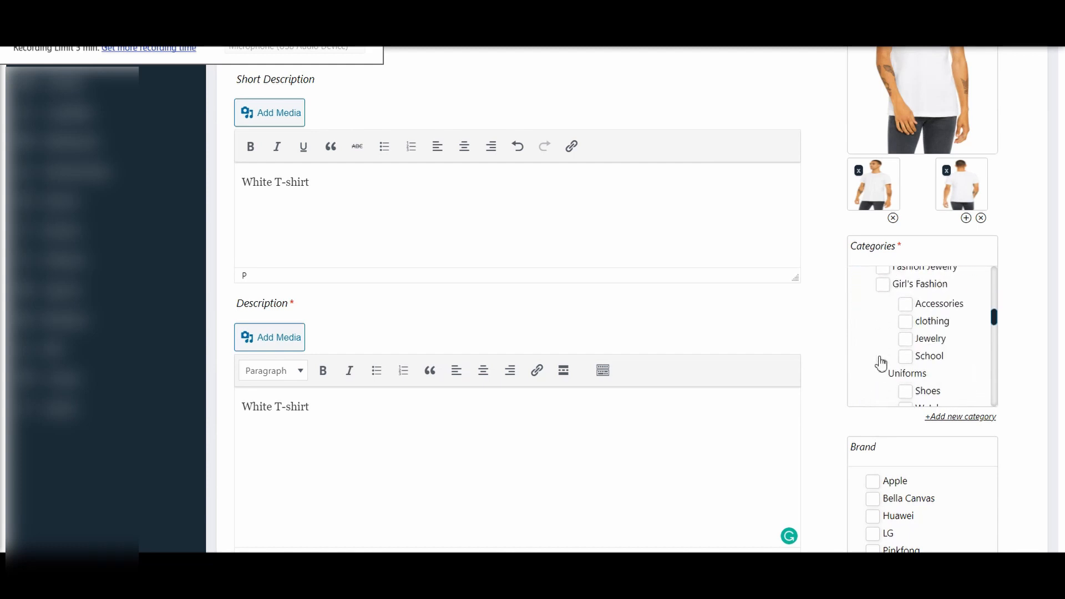
scroll(881, 362, "down", 3)
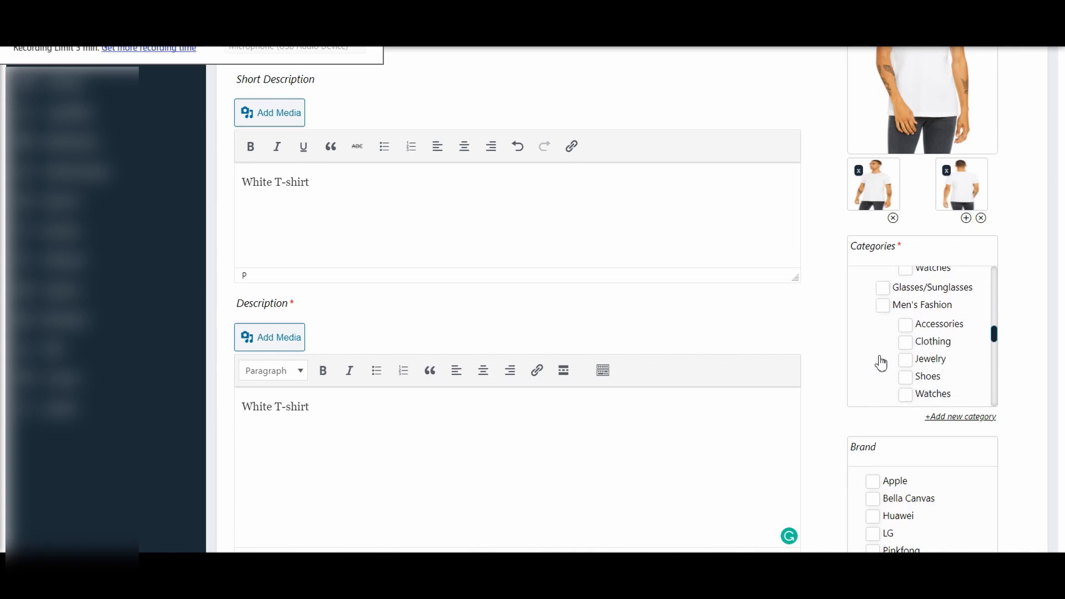
left_click(883, 305)
left_click(911, 345)
Step: Also assign the product to Women's Fashion and its Clothing subcategory
scroll(881, 353, "down", 3)
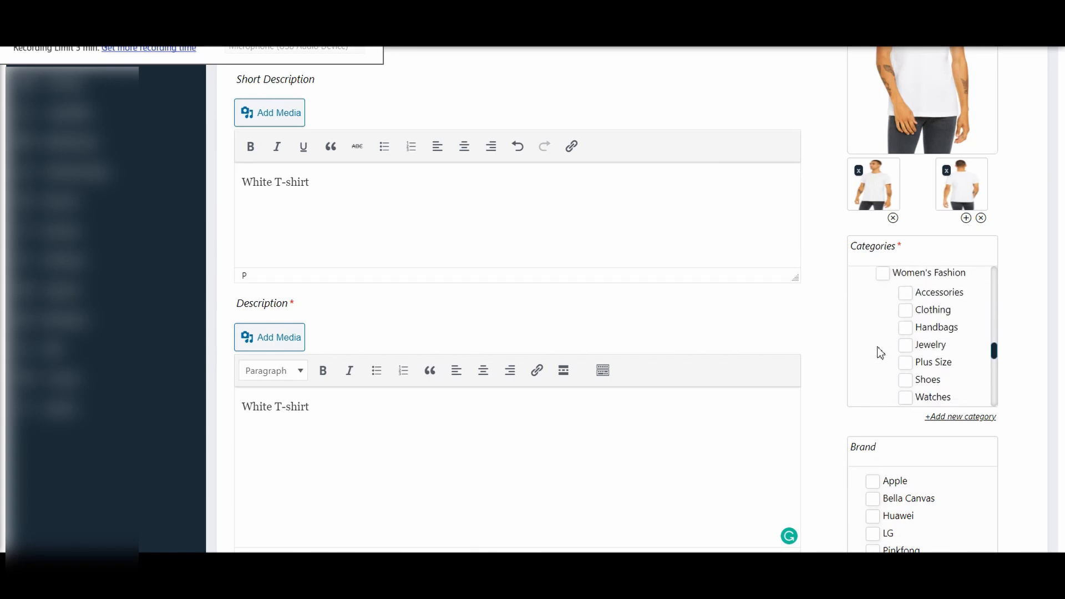
left_click(883, 274)
left_click(910, 314)
Step: Add a new brand named "Nike" for the product, without a parent taxonomy
scroll(1015, 322, "down", 1)
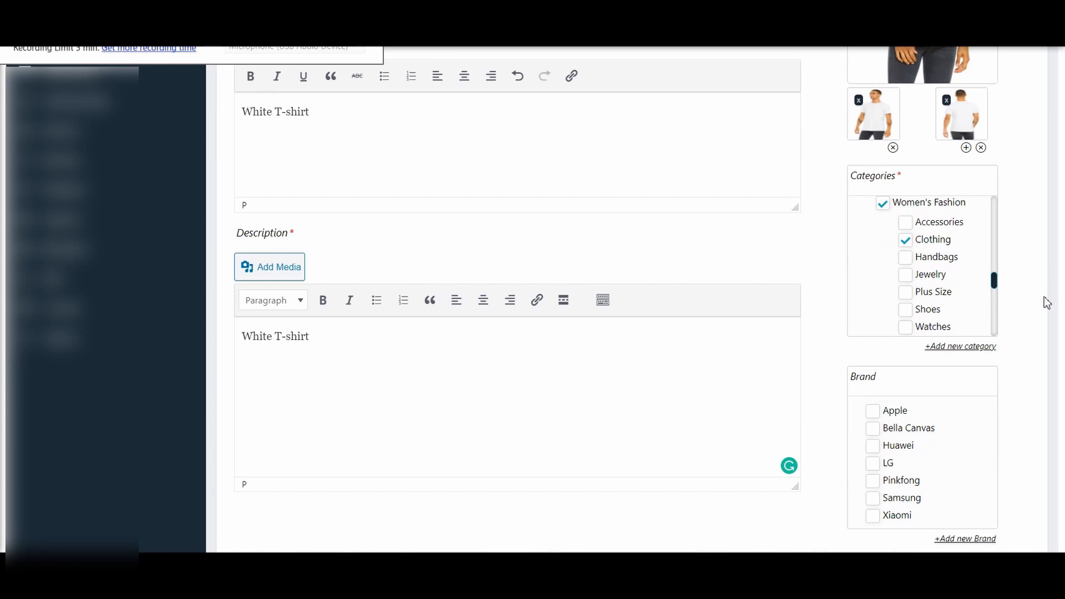
scroll(1037, 316, "down", 1)
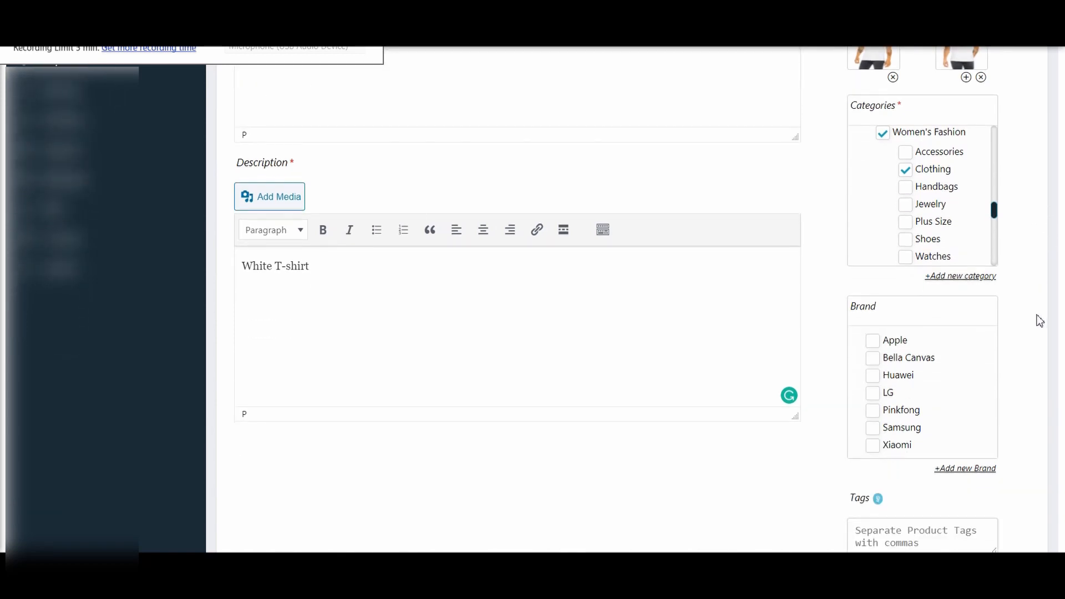
scroll(1039, 321, "up", 1)
scroll(1040, 320, "down", 2)
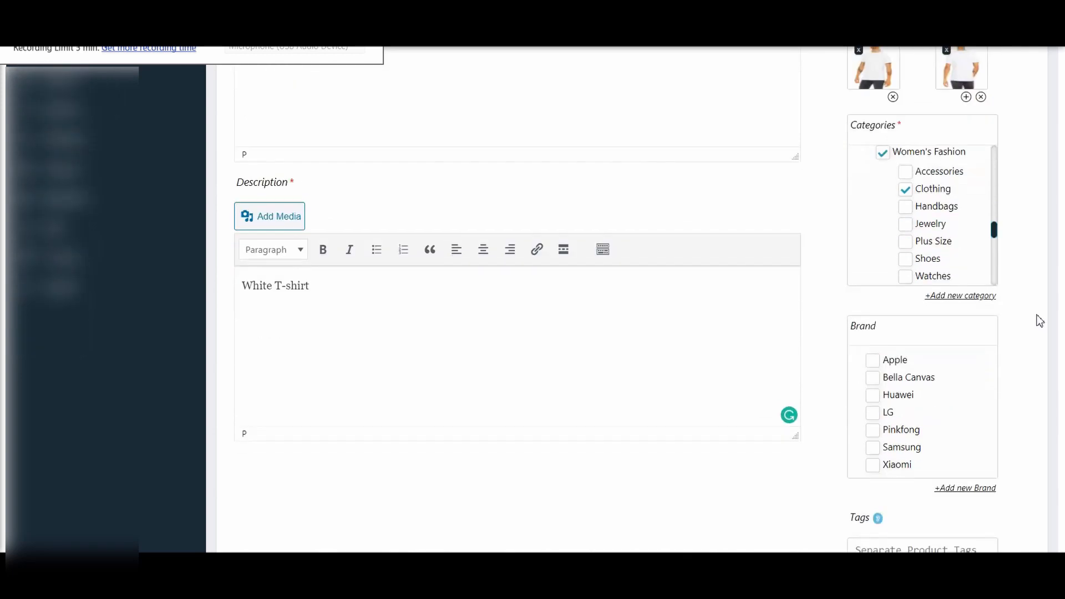
scroll(1039, 321, "up", 1)
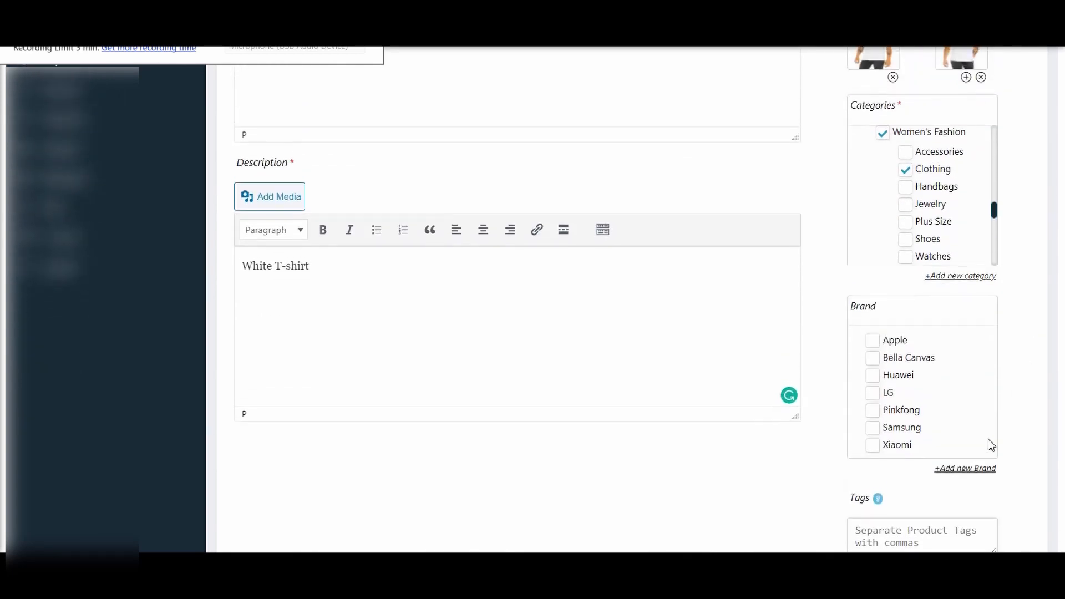
left_click(976, 471)
left_click(934, 502)
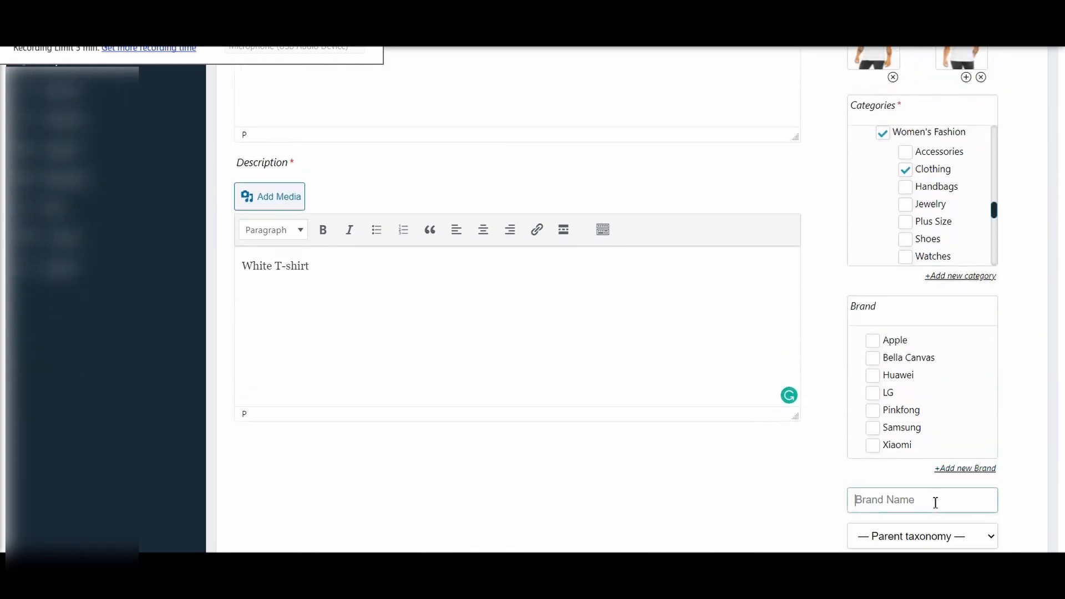
scroll(1019, 449, "down", 1)
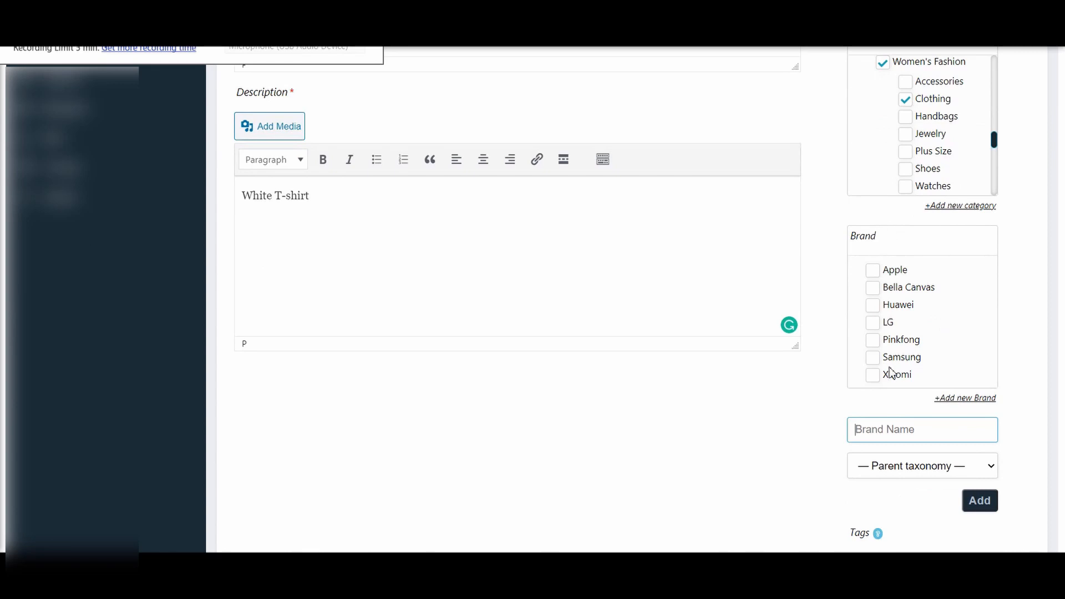
type("Nike")
left_click(979, 502)
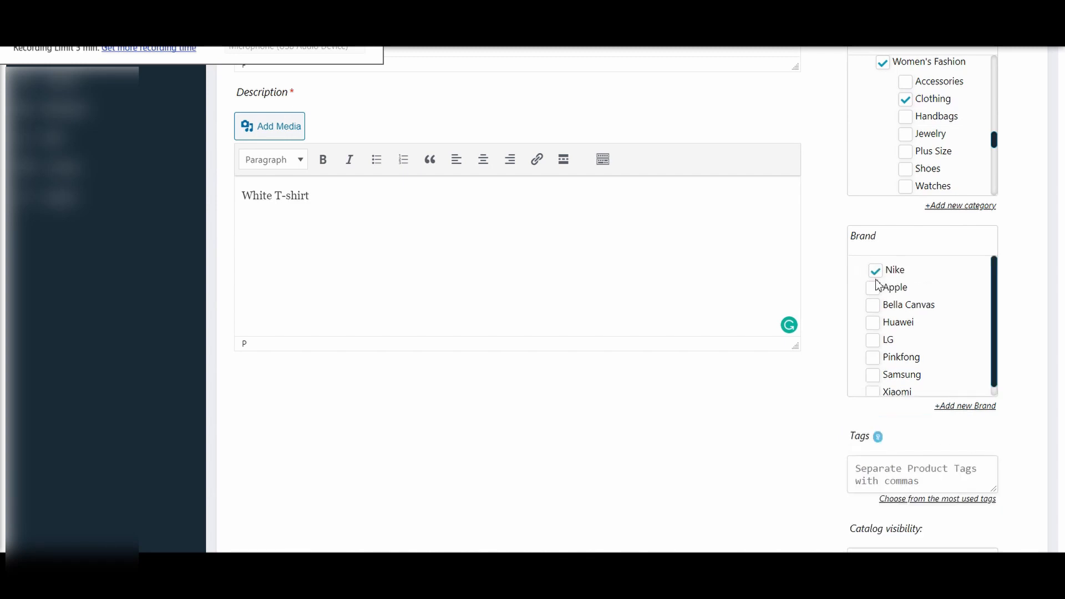
scroll(832, 261, "down", 3)
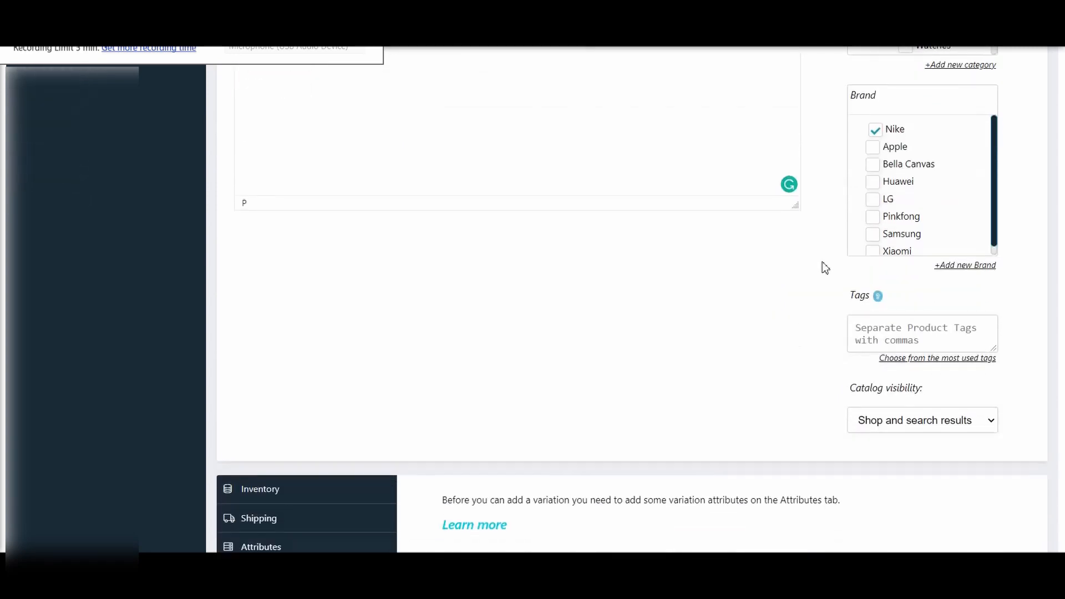
Step: Enter "t-shirt," as the product tag
left_click(883, 325)
type("t-s")
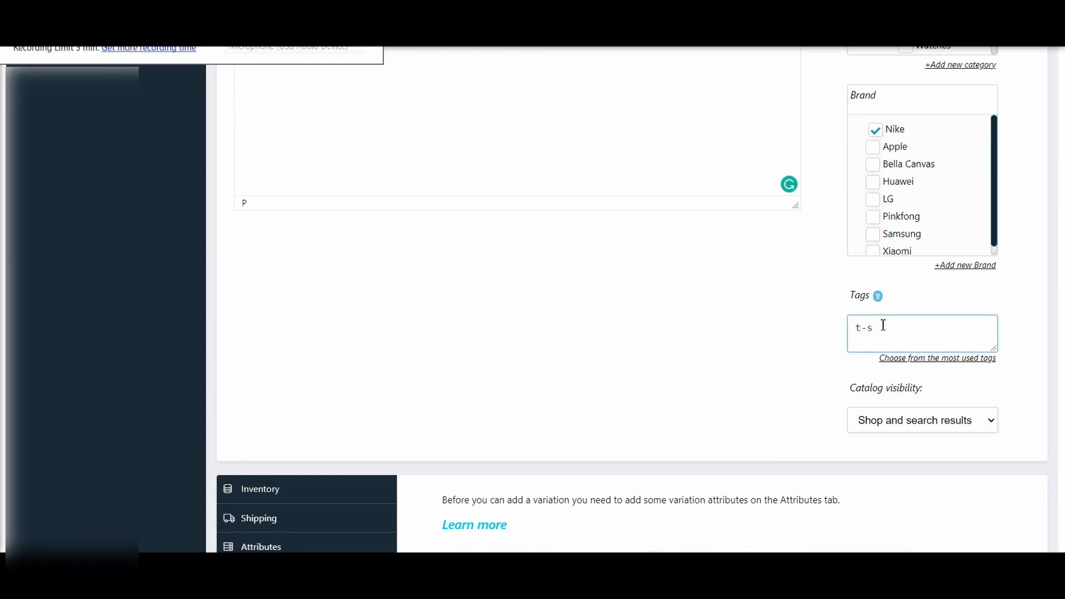
type("hirt,")
Step: Review the filled-in product details, then examine the product's attribute, inventory and shipping settings
scroll(821, 385, "up", 8)
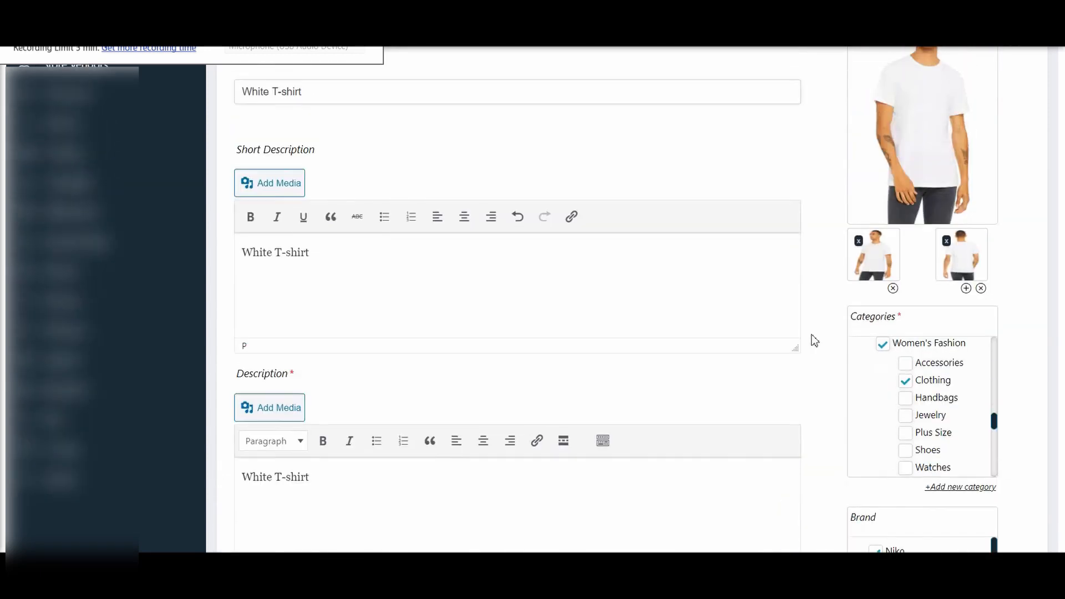
scroll(814, 341, "down", 12)
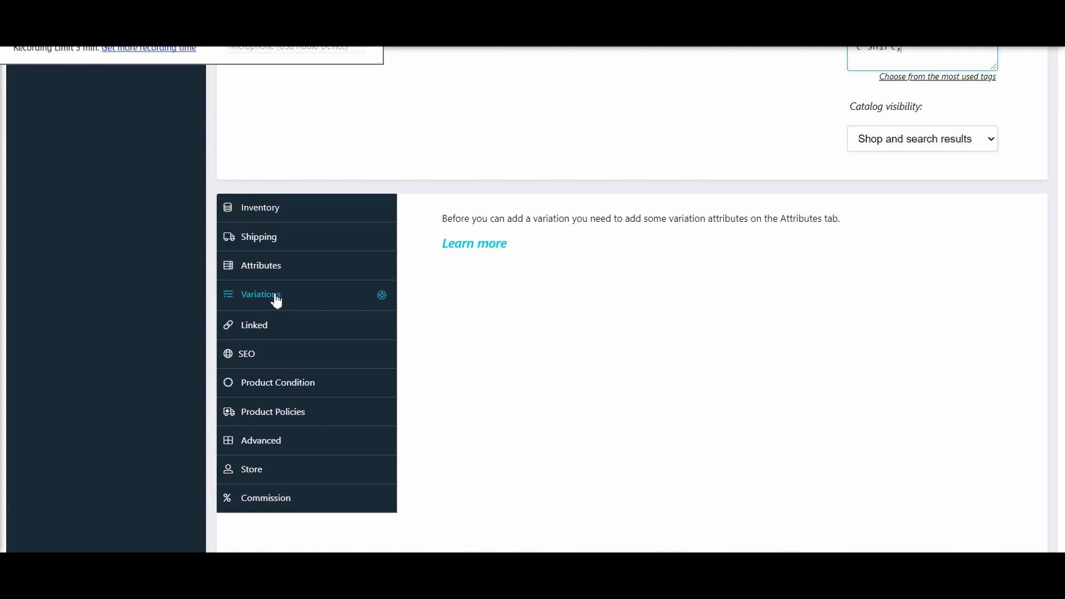
left_click(280, 271)
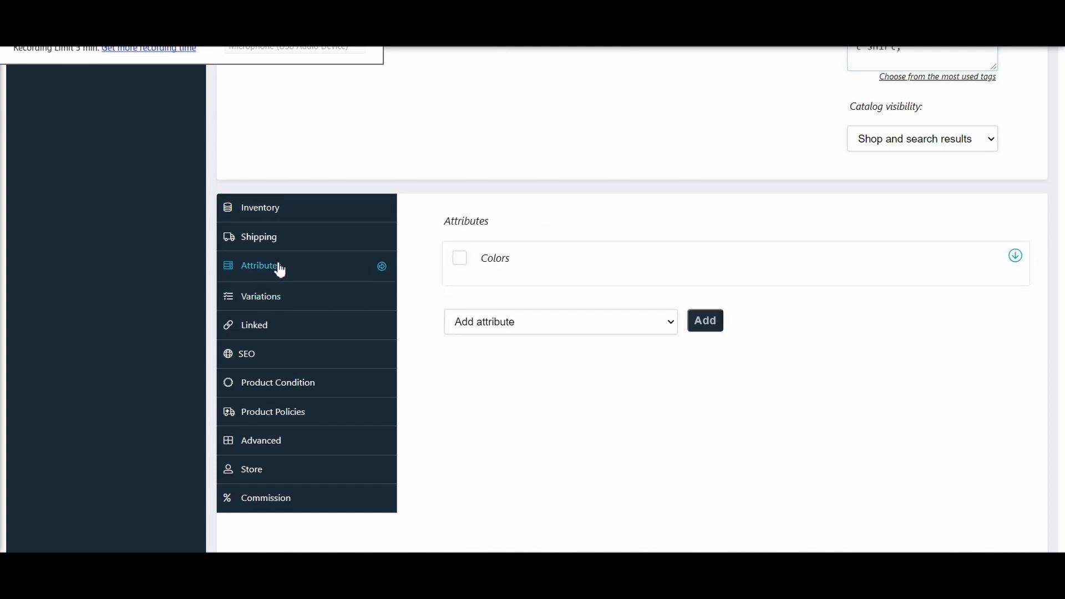
left_click(298, 214)
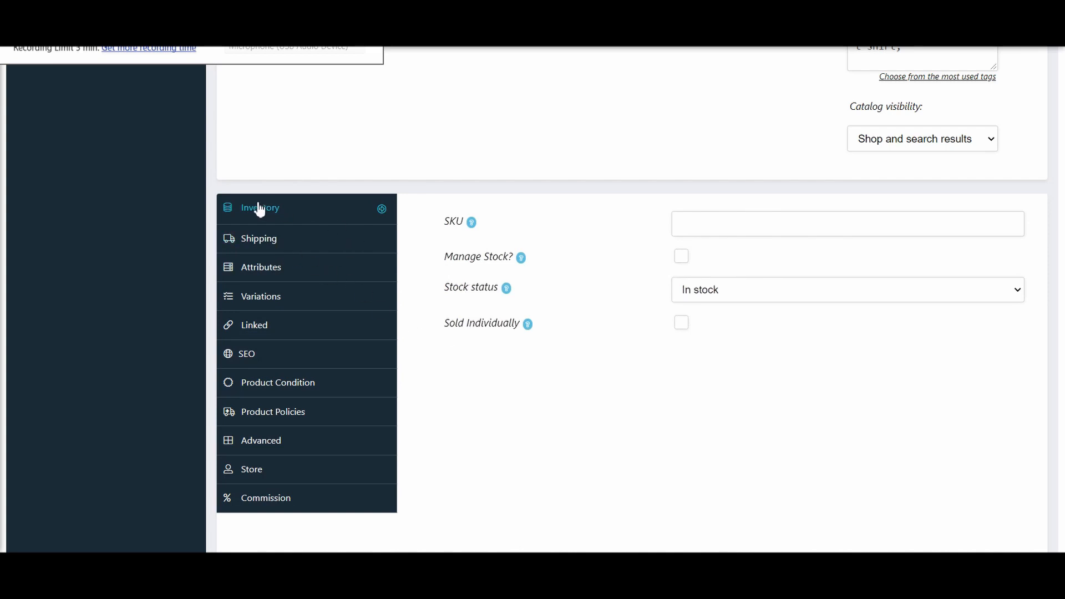
left_click(306, 244)
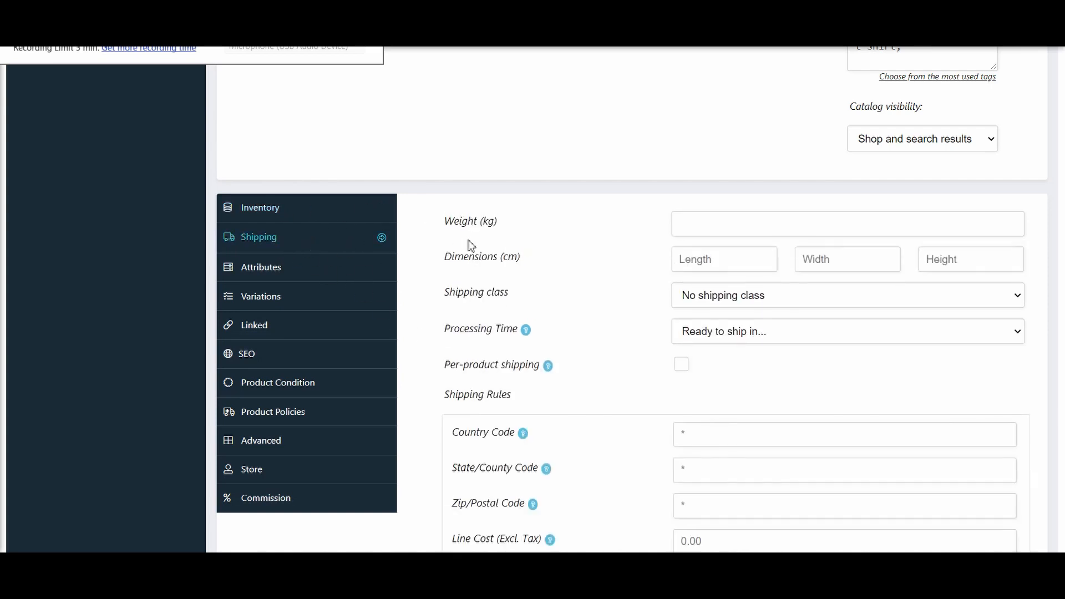
scroll(475, 356, "down", 3)
scroll(475, 355, "up", 2)
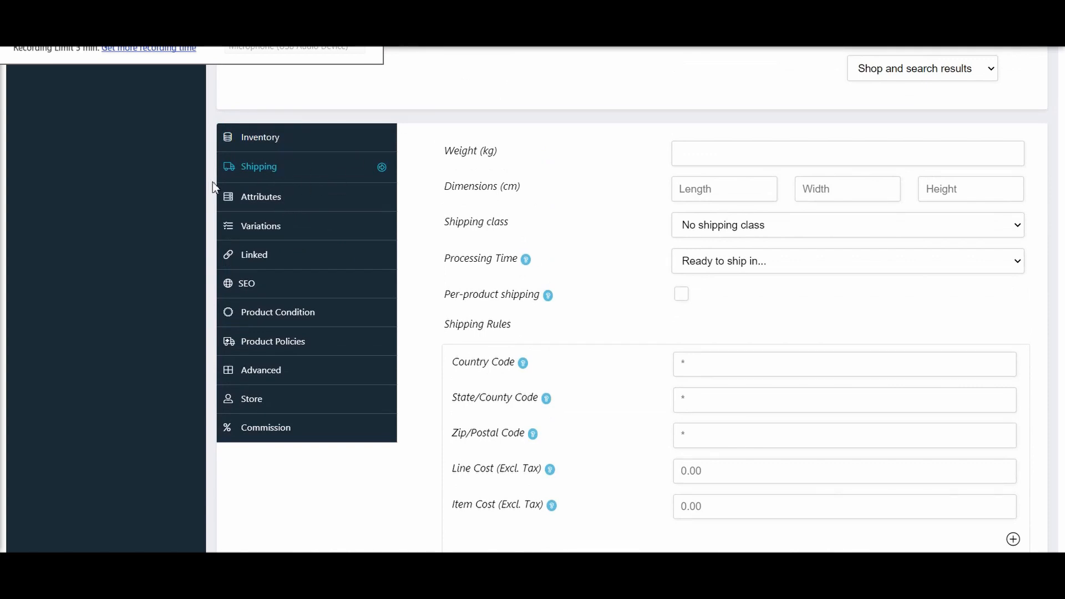
Step: Add a custom product attribute named "Size" with the pipe-separated values S, M, L and XL
left_click(292, 207)
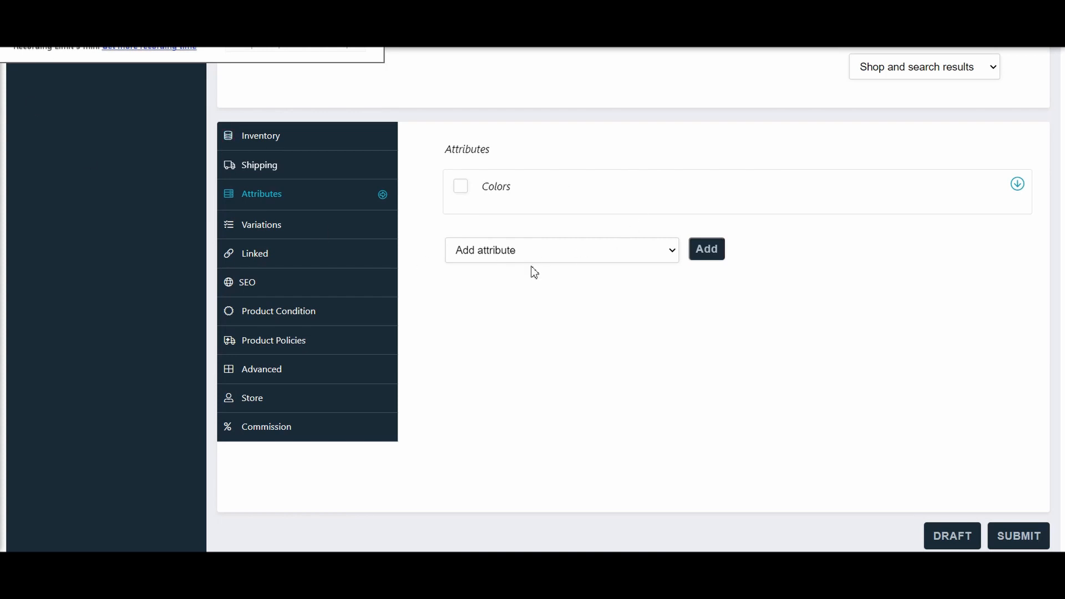
left_click(701, 256)
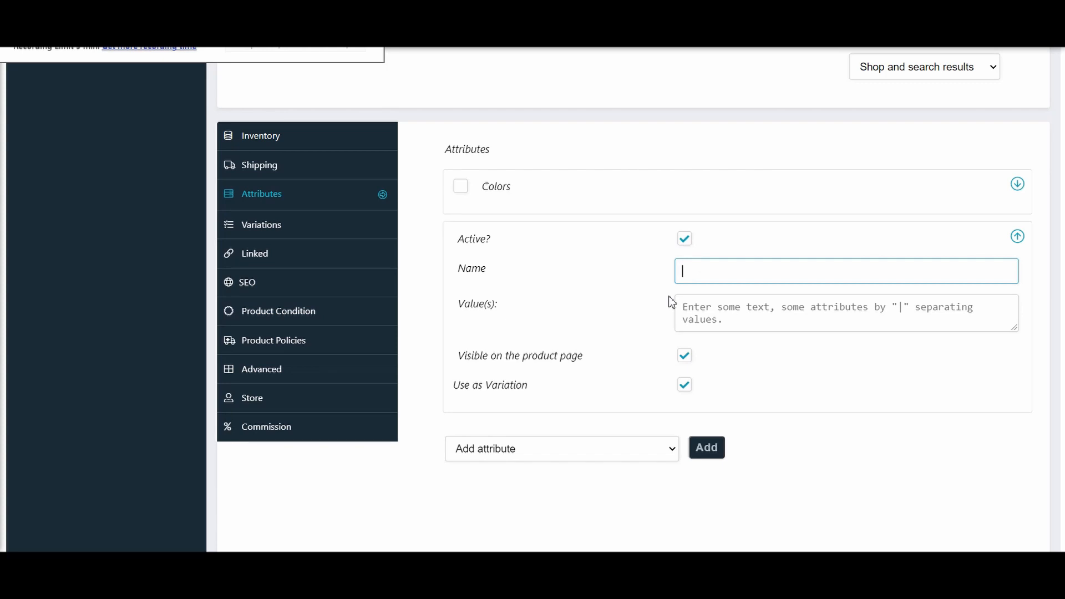
type("Size")
left_click(715, 309)
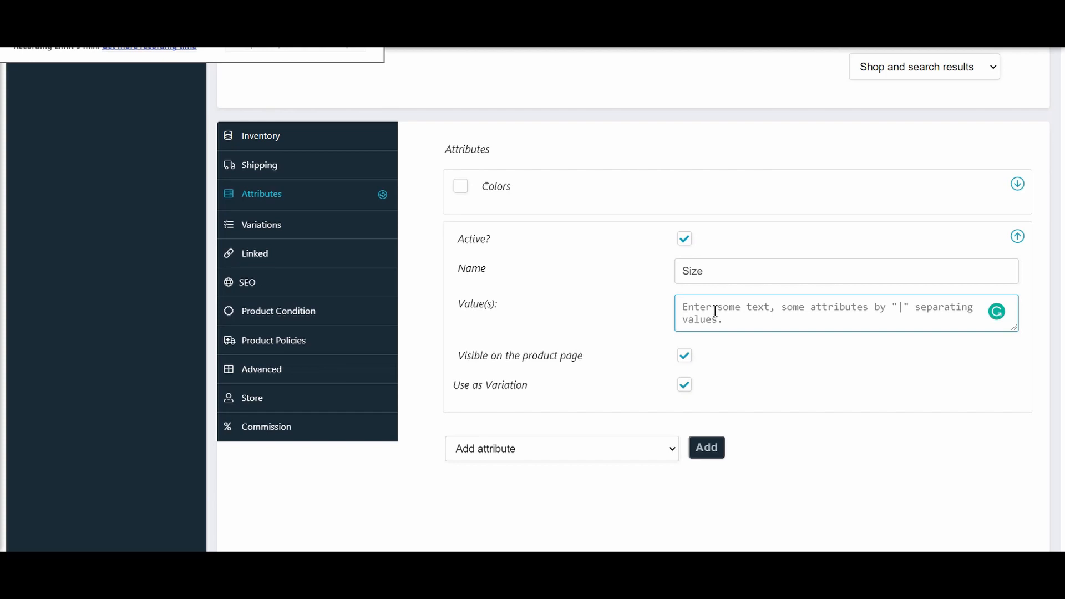
type("S")
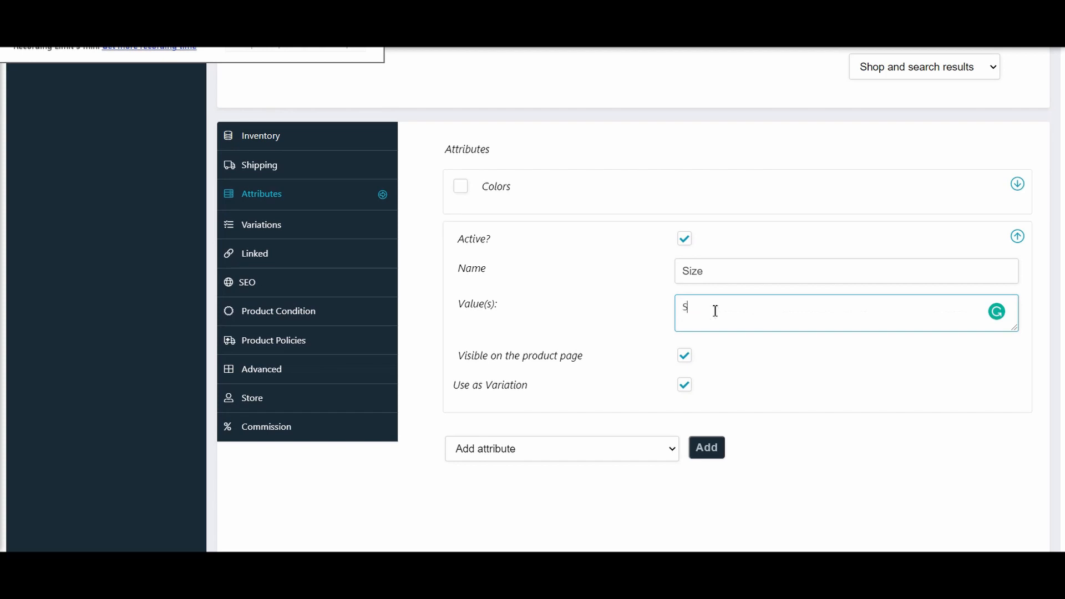
type(" |")
type("\\")
type("M|L|XL    1")
key("BackSpace")
type("6Inch | 9 inch")
key("BackSpace")
key("BackSpace")
key("BackSpace")
key("BackSpace")
key("BackSpace")
key("BackSpace")
key("BackSpace")
key("BackSpace")
key("BackSpace")
key("BackSpace")
key("BackSpace")
key("BackSpace")
key("BackSpace")
key("BackSpace")
Step: Submit the White T-shirt product with its new Size attribute
scroll(885, 372, "down", 5)
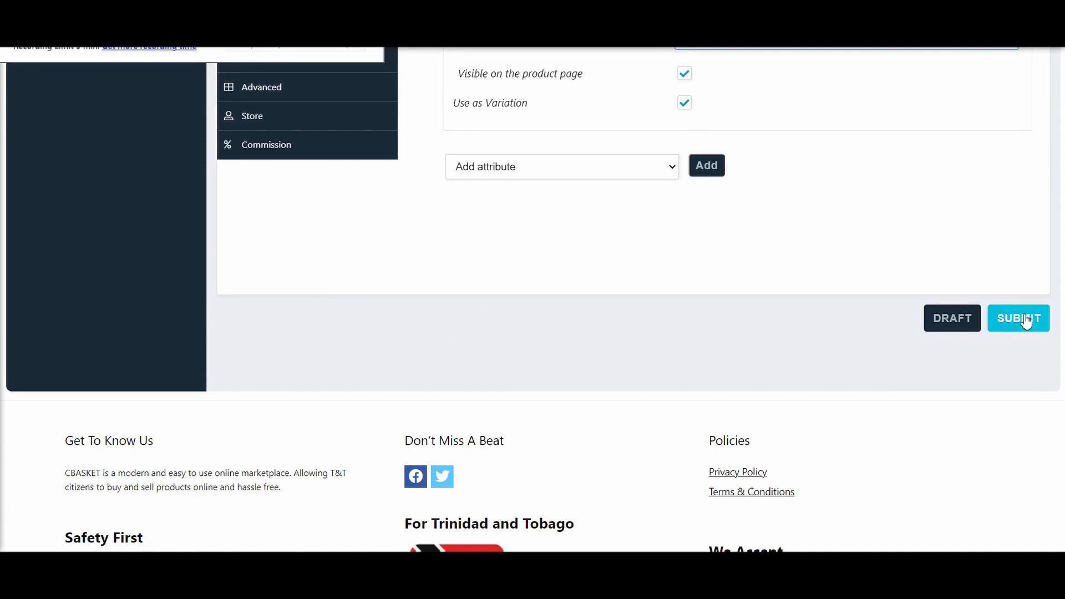
left_click(1026, 325)
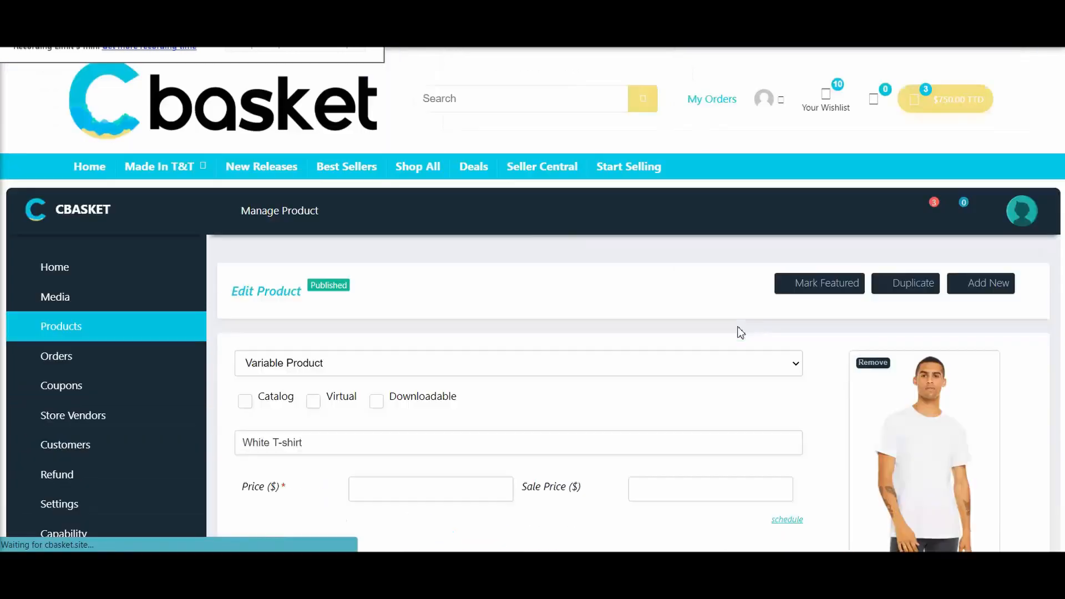
scroll(753, 325, "down", 5)
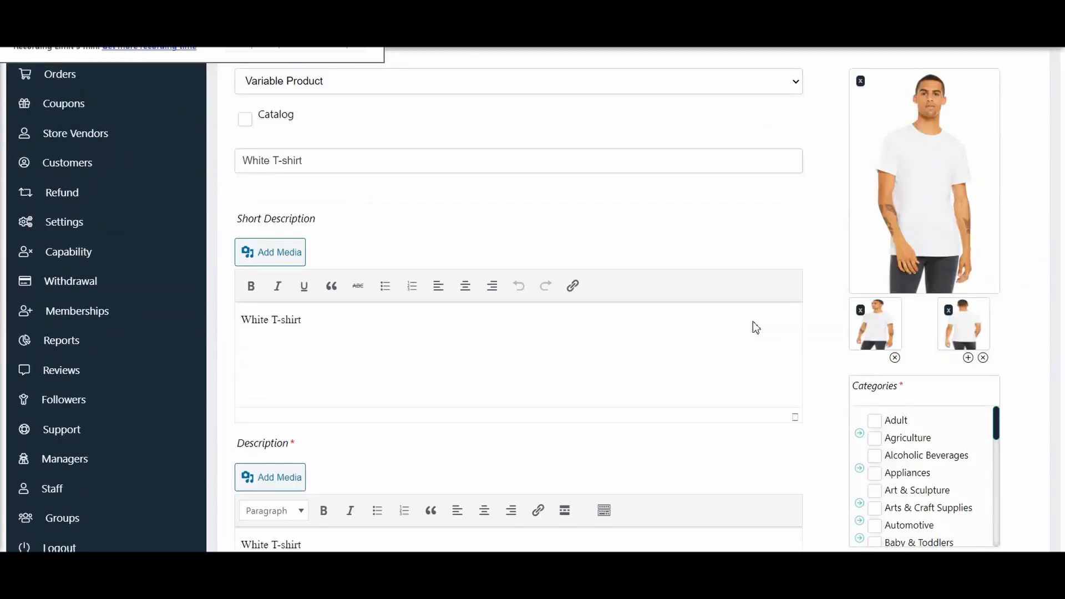
Step: Set the default size in the product's variation settings to M
scroll(753, 324, "down", 20)
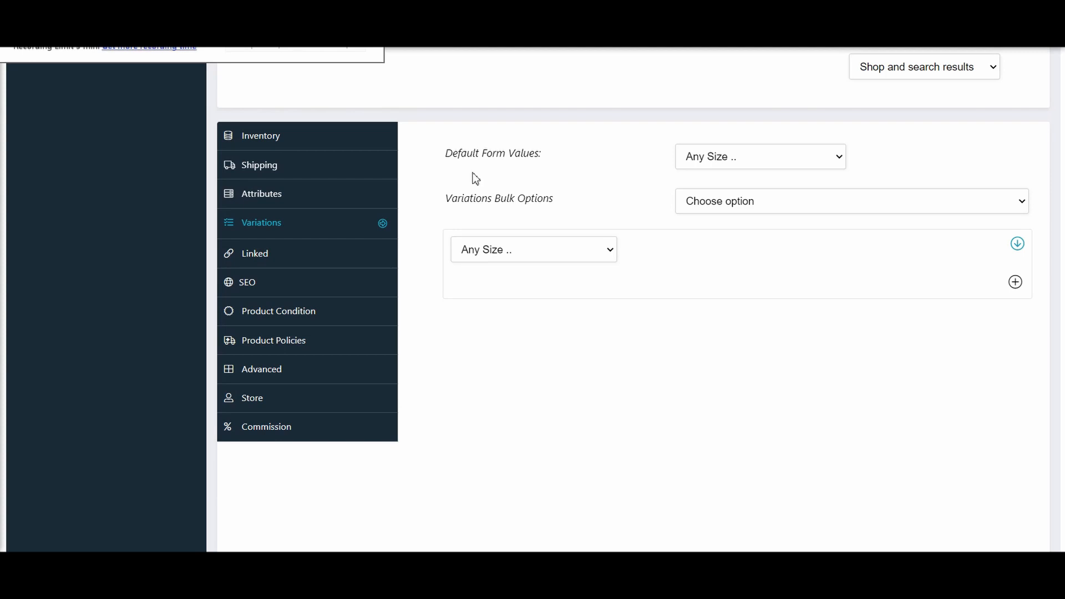
left_click(715, 159)
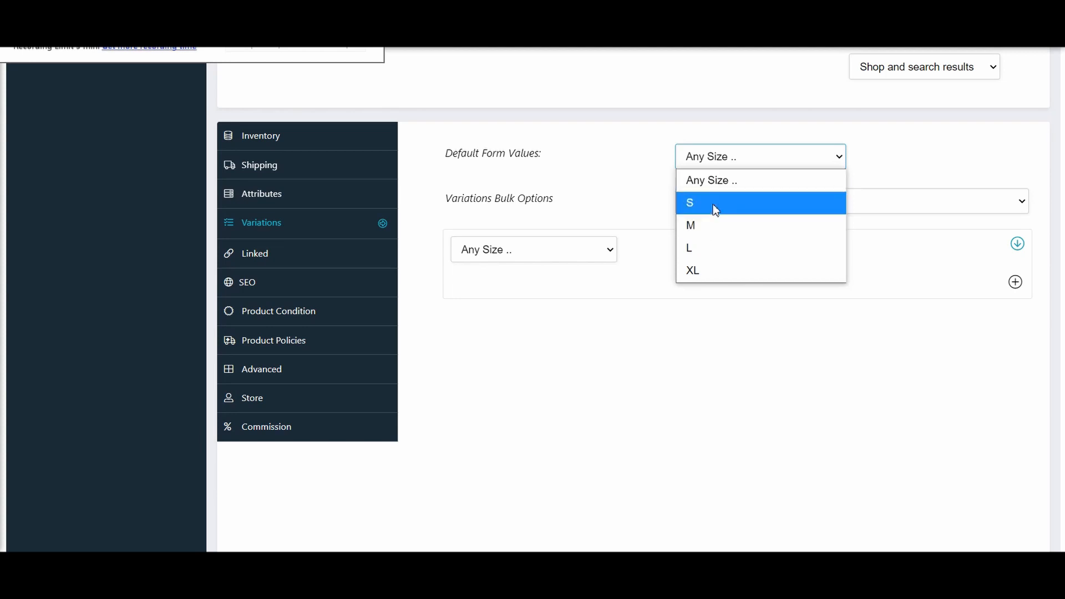
left_click(706, 233)
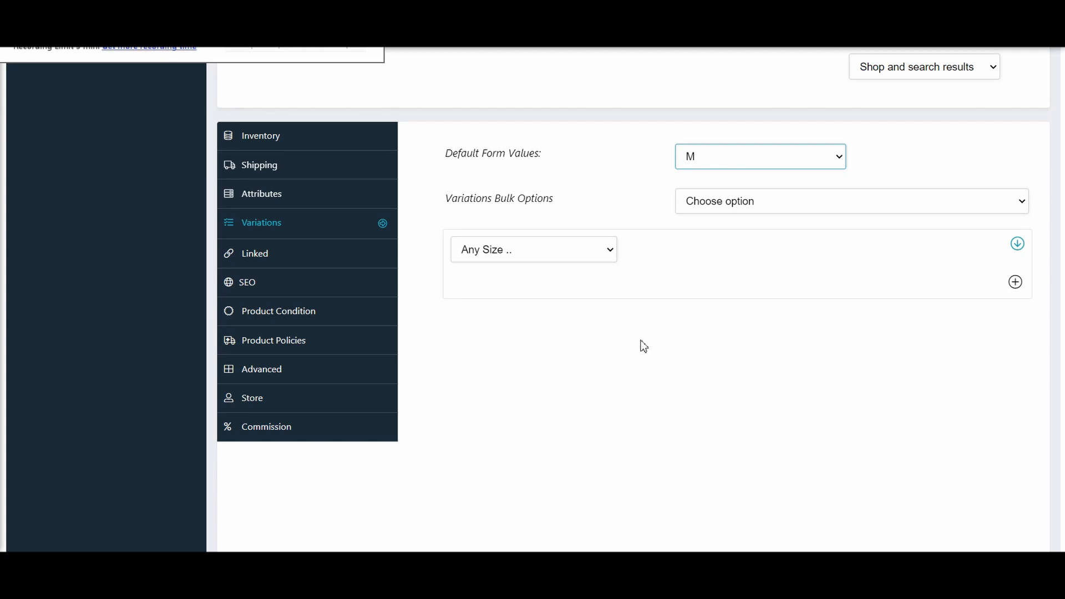
Step: Bulk-create variations from all attributes and accept linking every combination
left_click(724, 205)
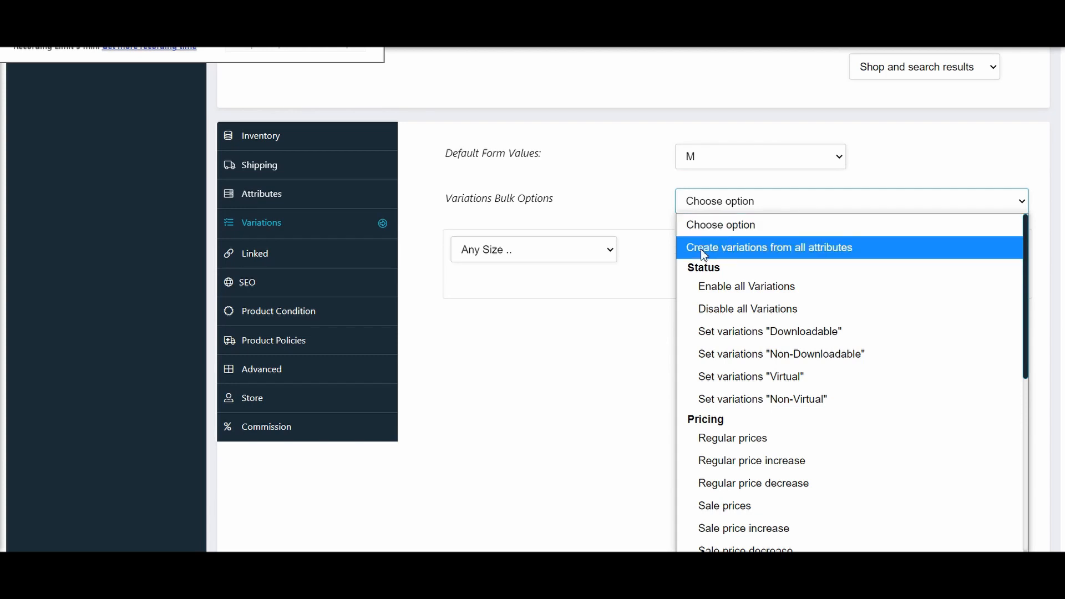
left_click(816, 254)
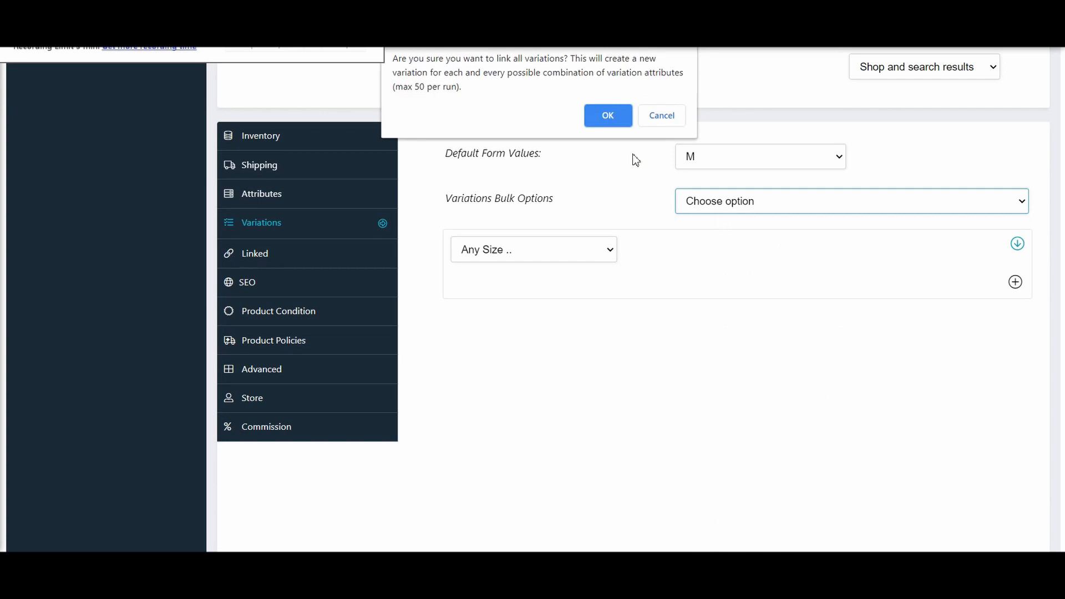
left_click(605, 118)
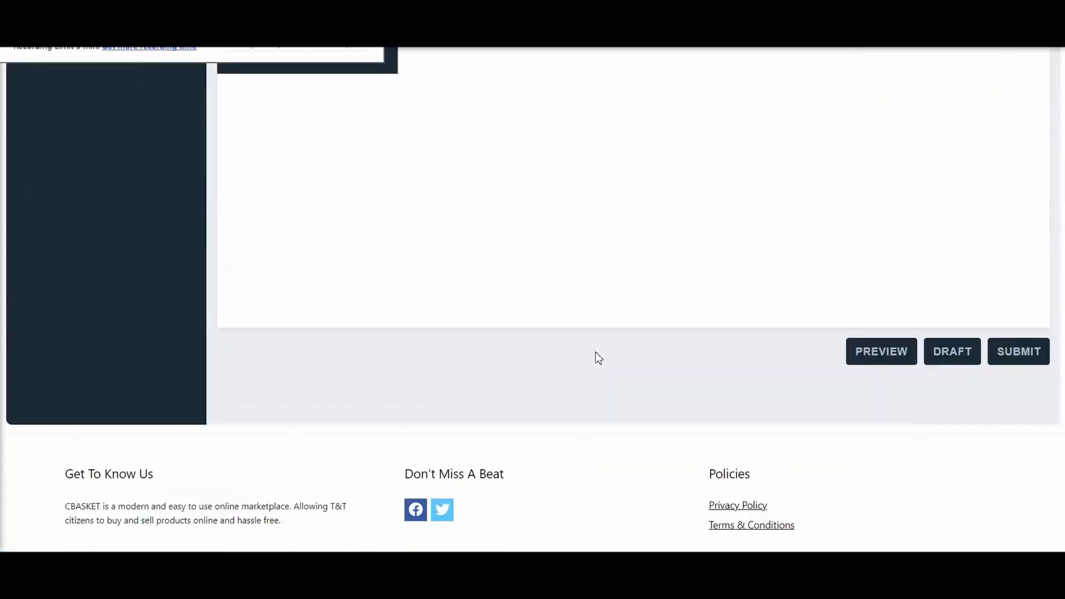
scroll(598, 358, "down", 5)
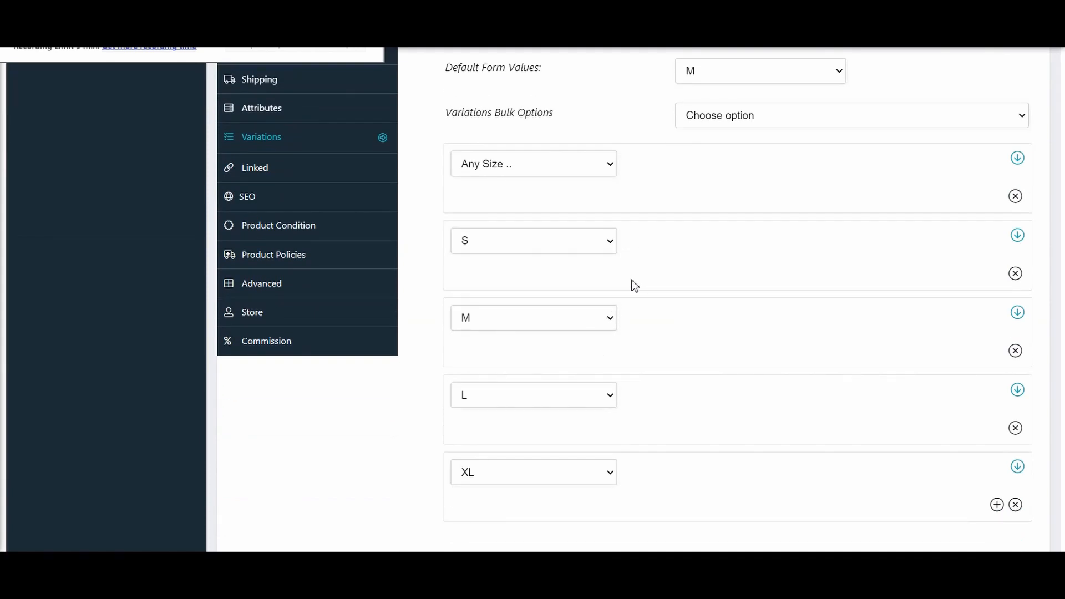
scroll(633, 285, "down", 1)
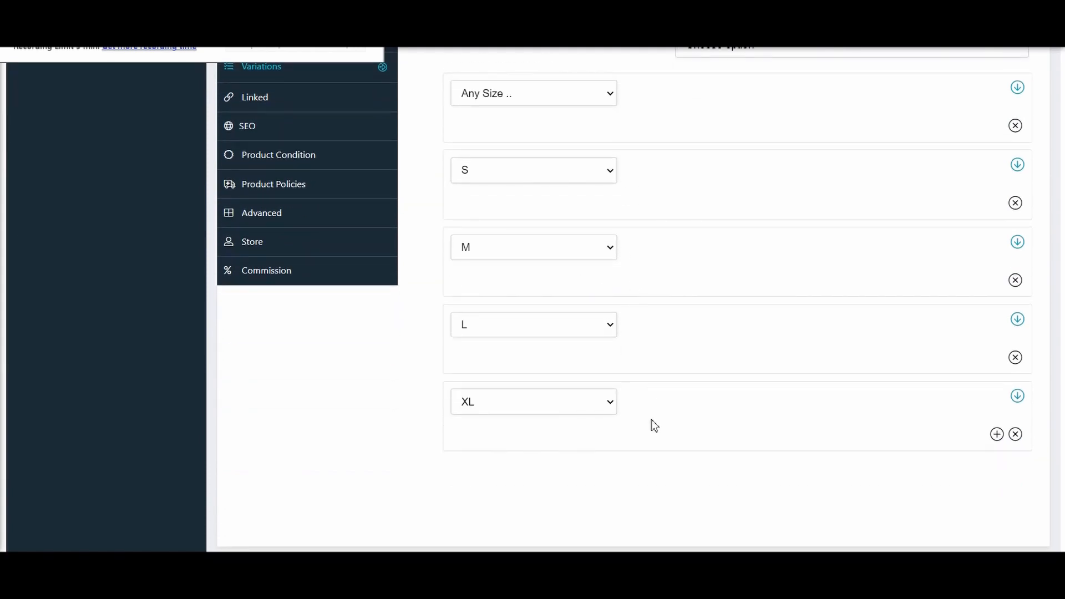
Step: Delete the "Any Size" variation and confirm its removal
scroll(644, 269, "up", 1)
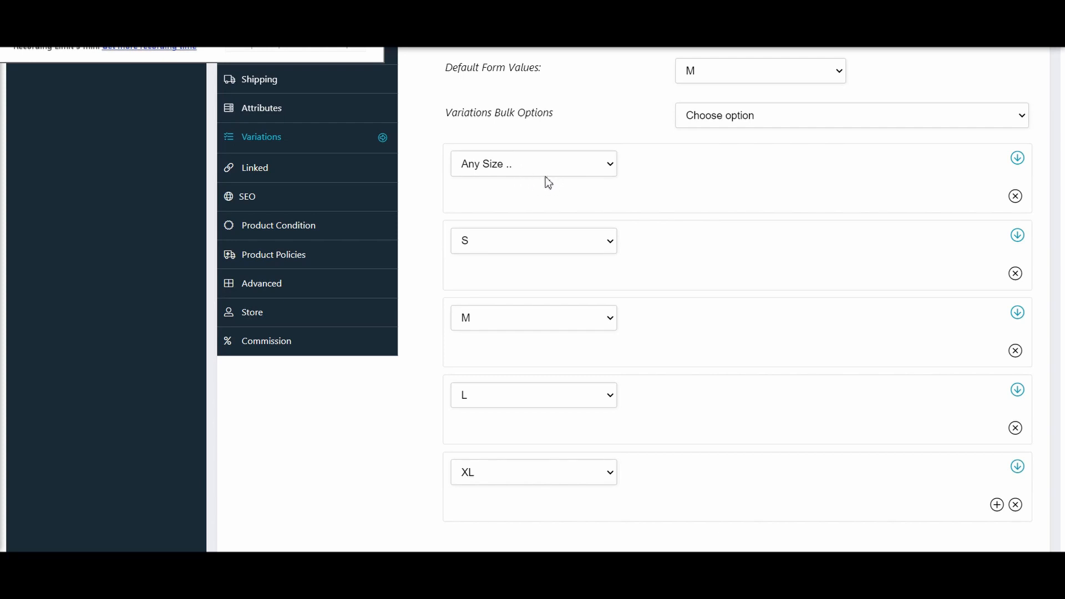
left_click(1016, 197)
left_click(610, 101)
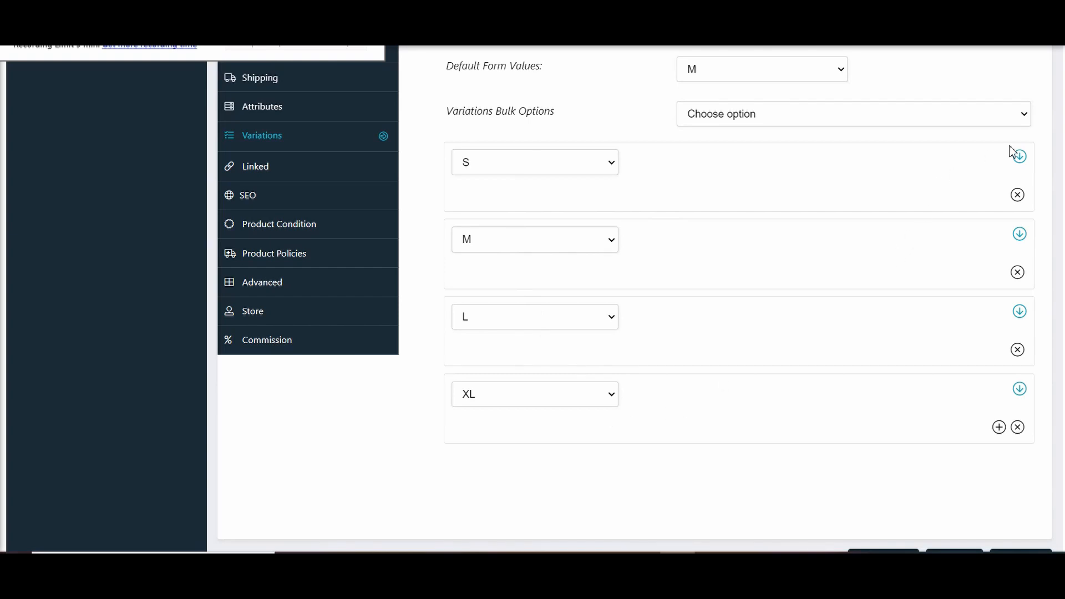
Step: Examine the fields of the S variation and the bulk options offered for all variations
left_click(1020, 160)
left_click(1020, 158)
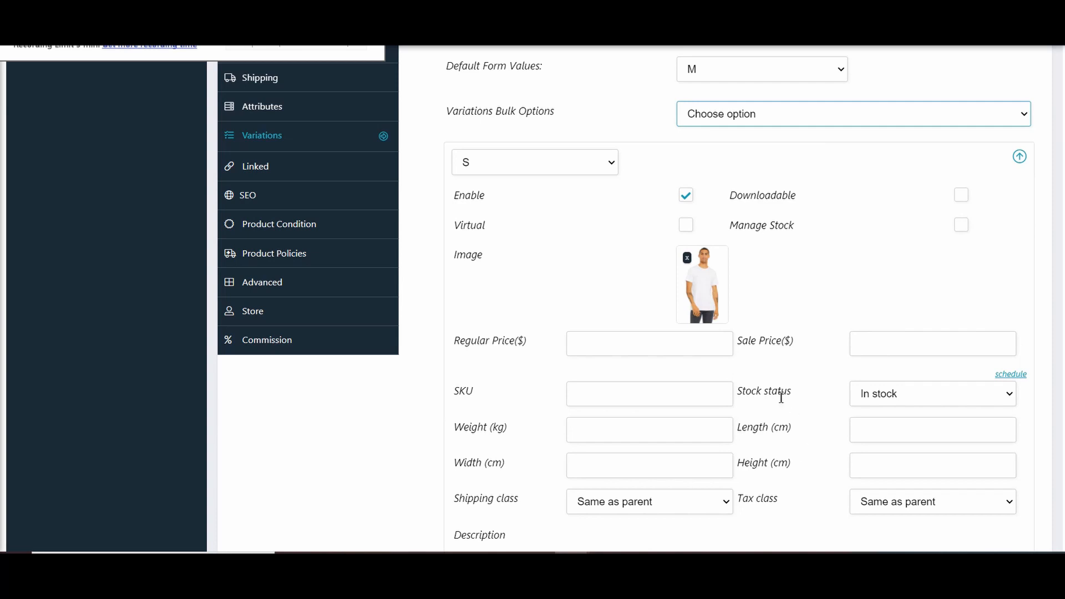
scroll(769, 373, "down", 1)
scroll(769, 375, "up", 2)
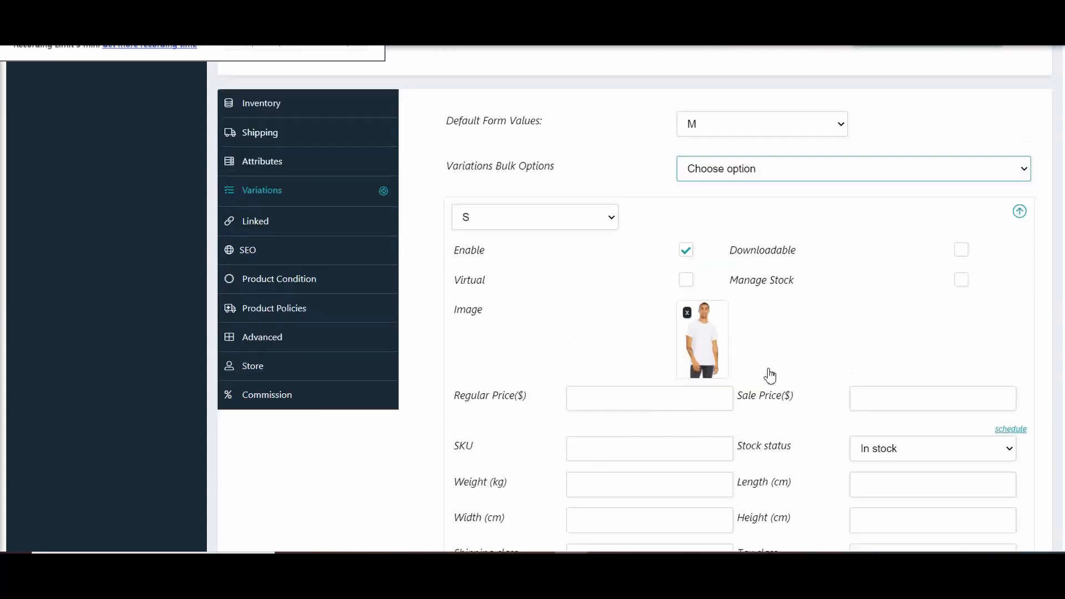
scroll(769, 374, "up", 1)
left_click(1019, 298)
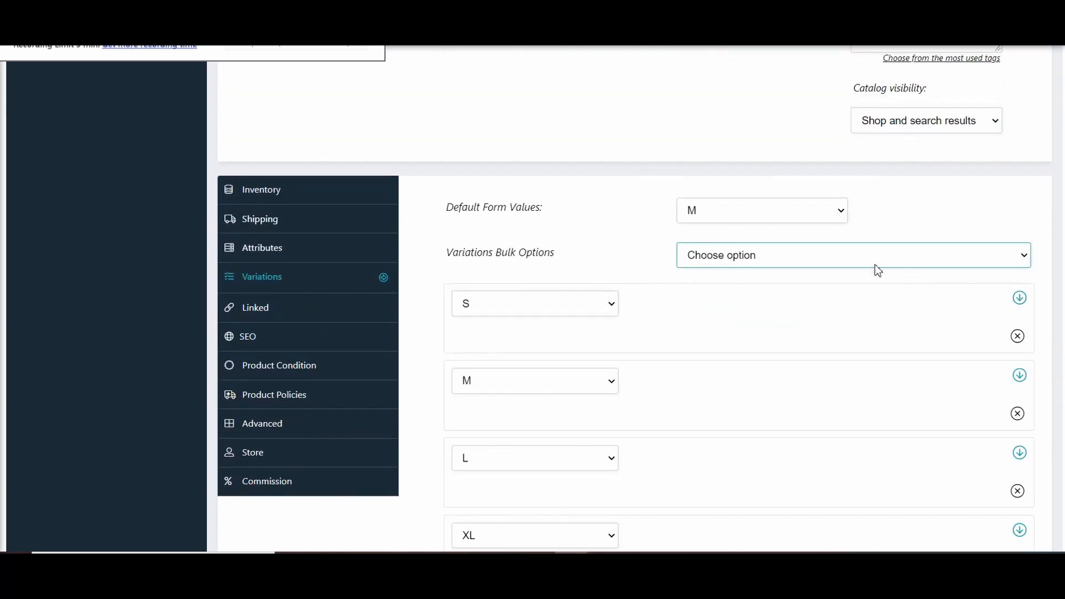
left_click(730, 259)
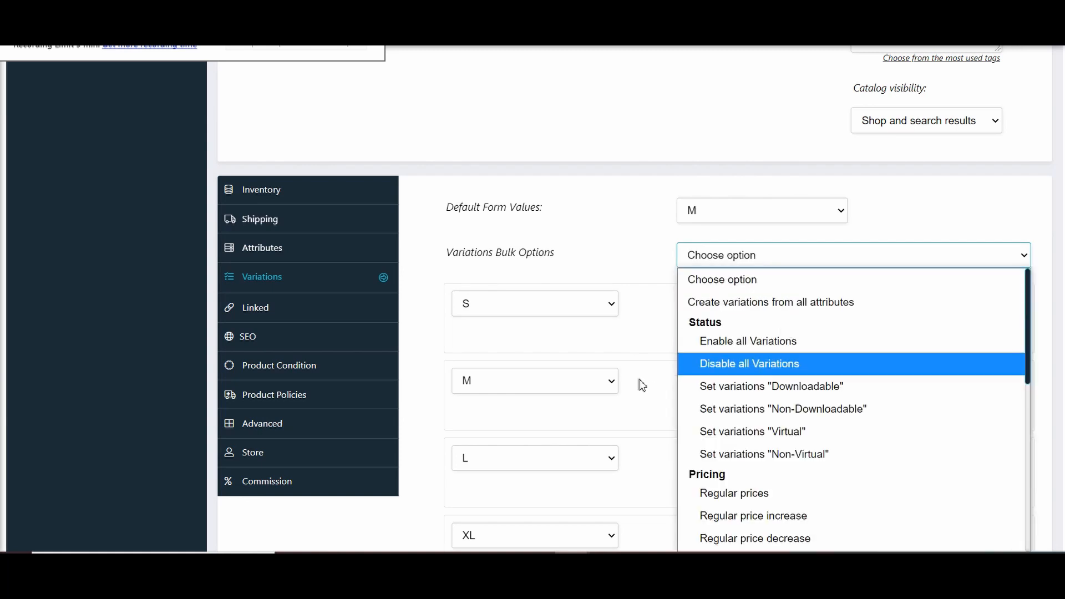
scroll(637, 389, "down", 4)
scroll(641, 399, "up", 3)
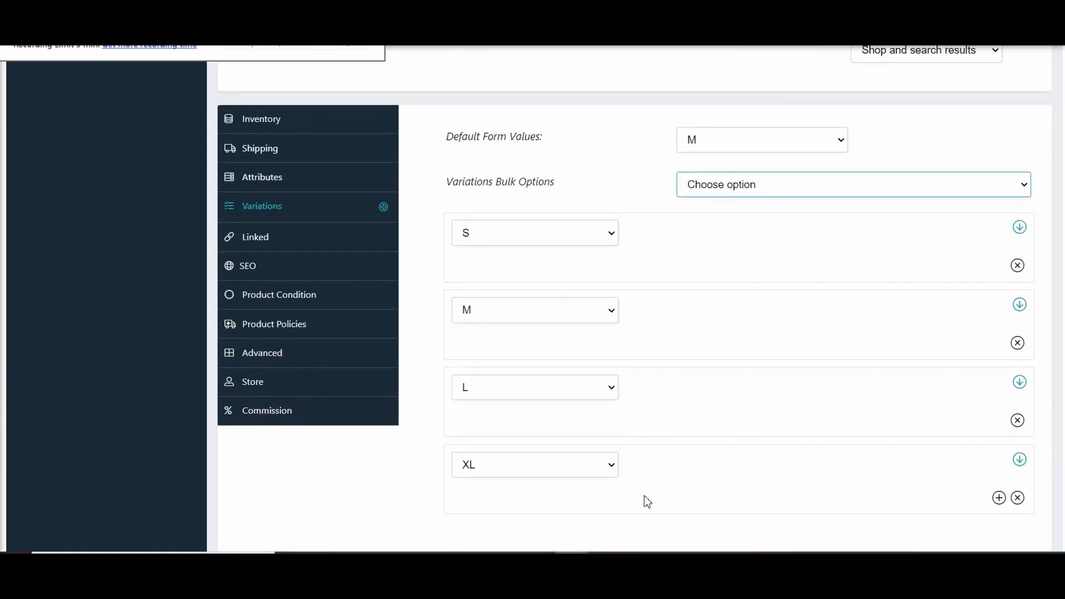
left_click(722, 188)
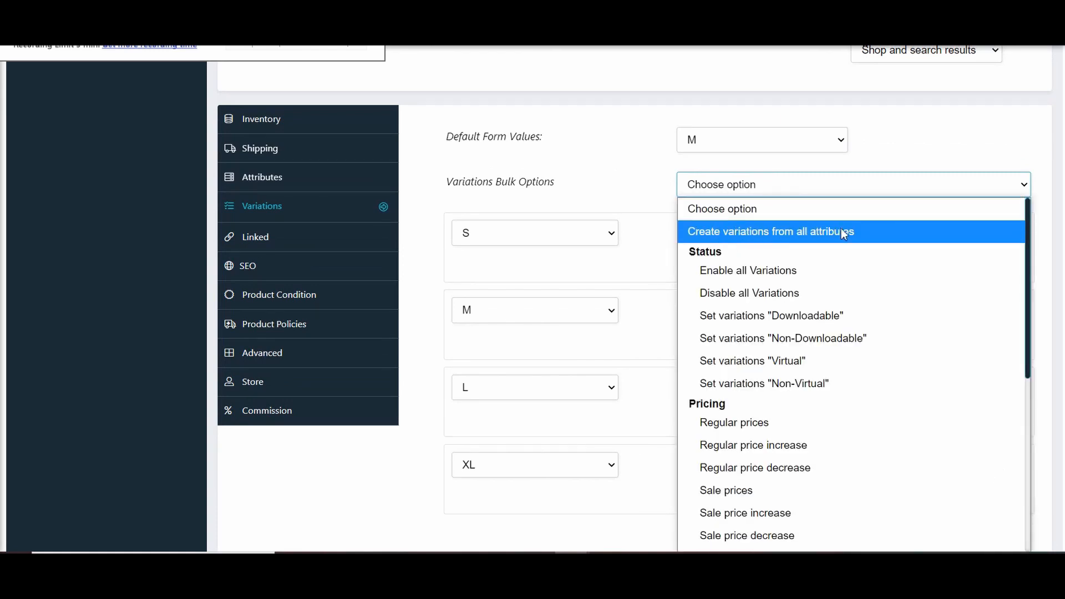
scroll(635, 351, "down", 3)
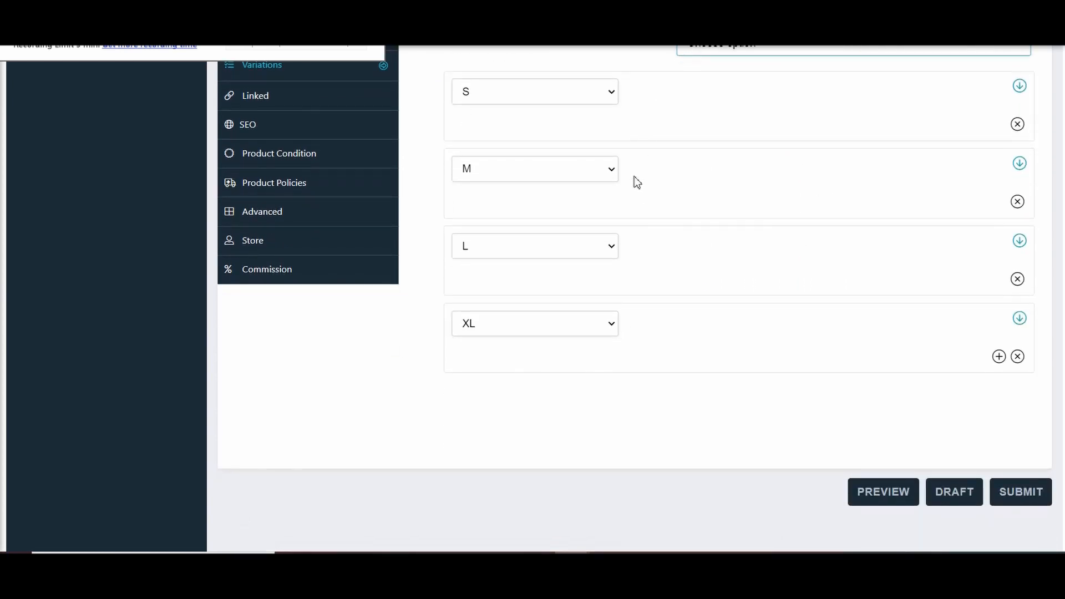
scroll(668, 214, "up", 1)
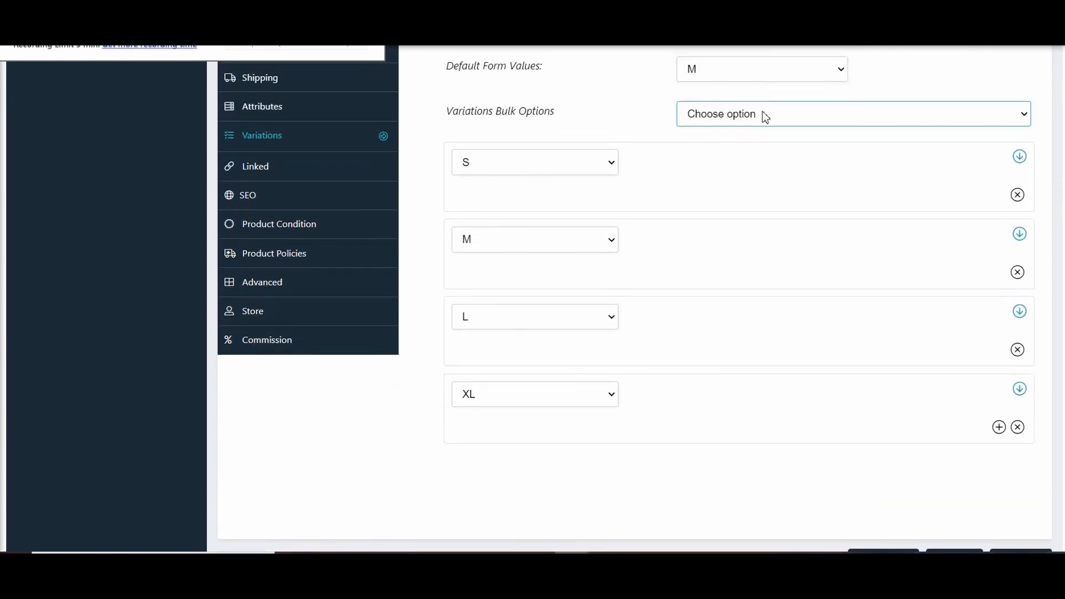
Step: Set the regular price of all variations to 300 in bulk
left_click(762, 111)
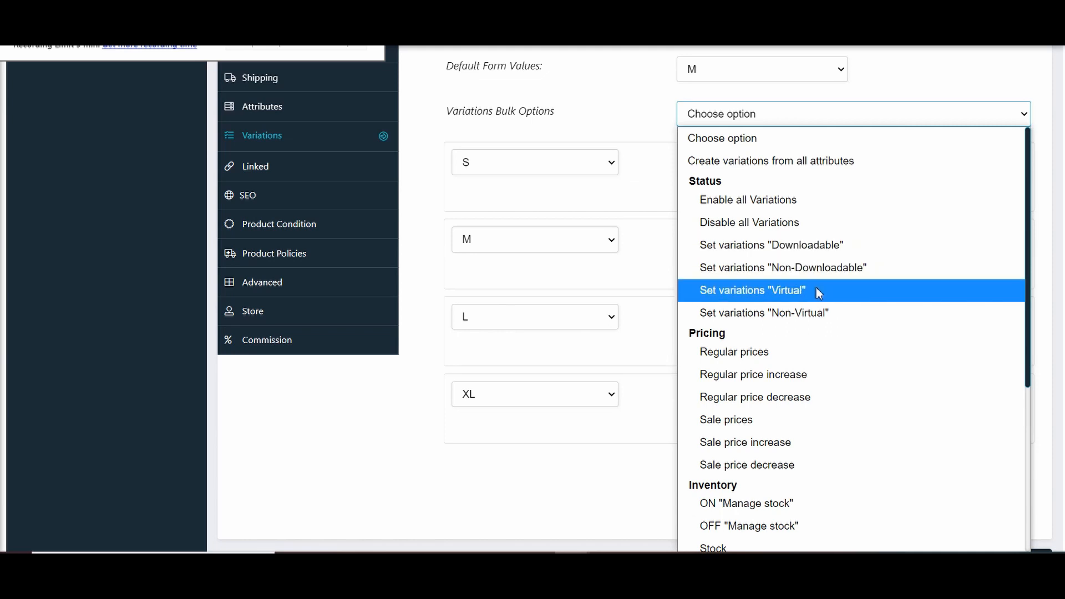
left_click(791, 355)
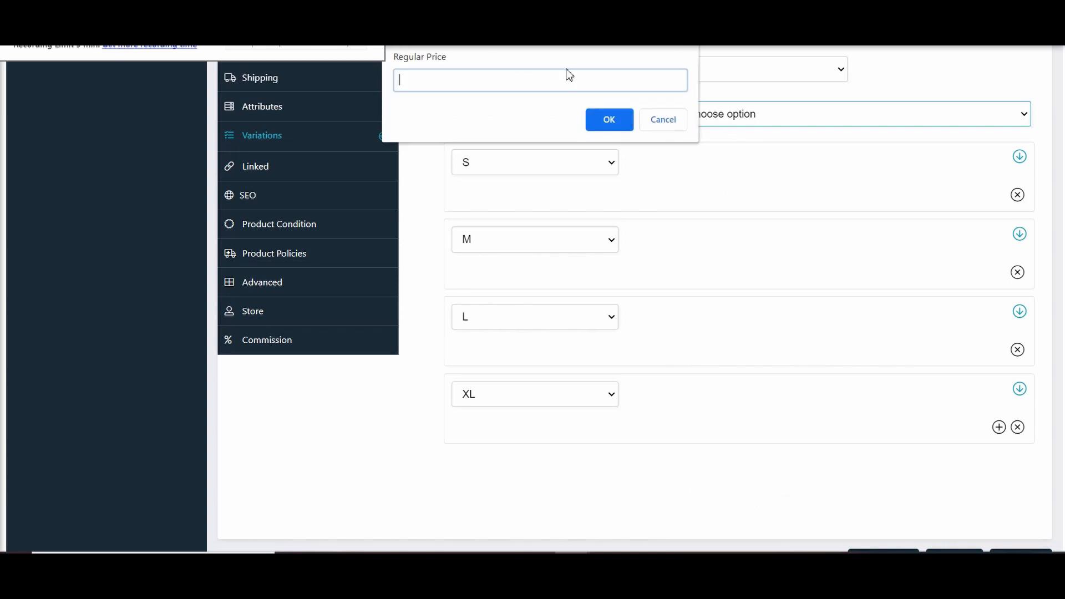
type("300")
left_click(596, 122)
Step: Turn on "Manage stock" for all variations in bulk
left_click(705, 117)
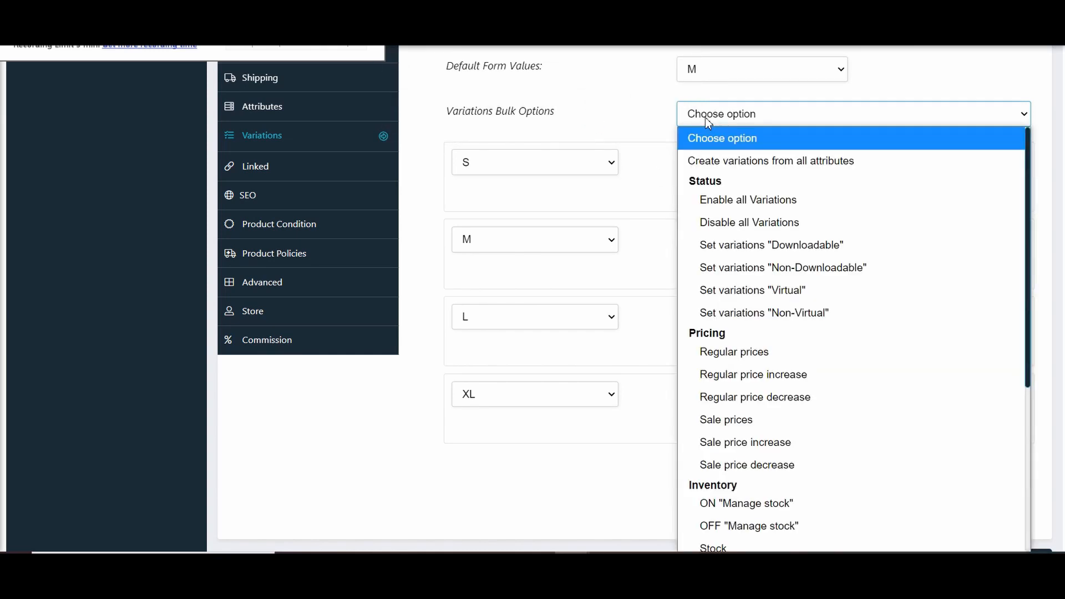
scroll(721, 300, "down", 3)
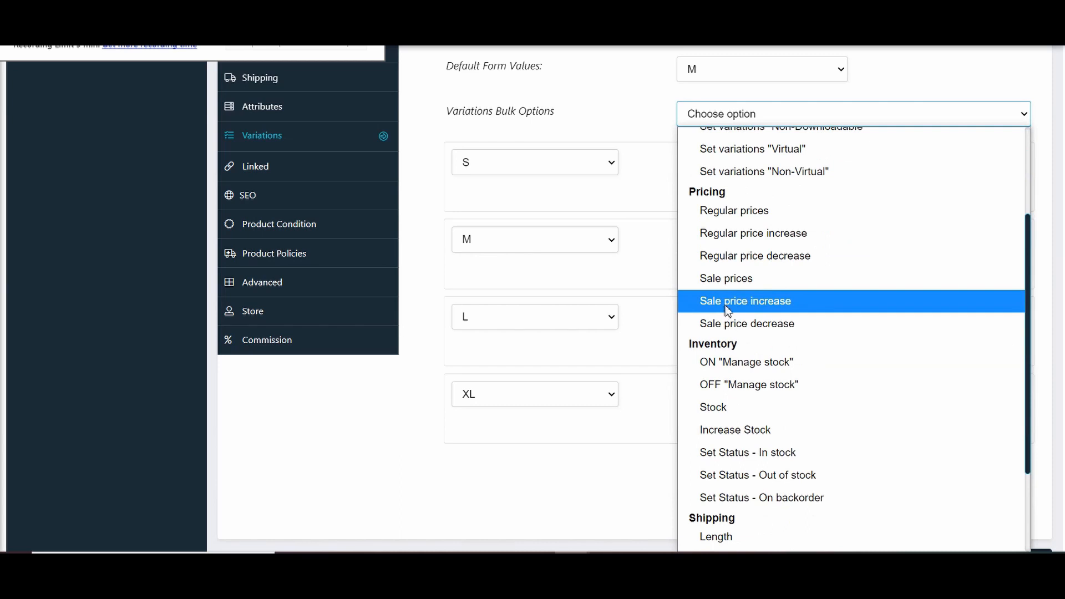
scroll(728, 315, "down", 2)
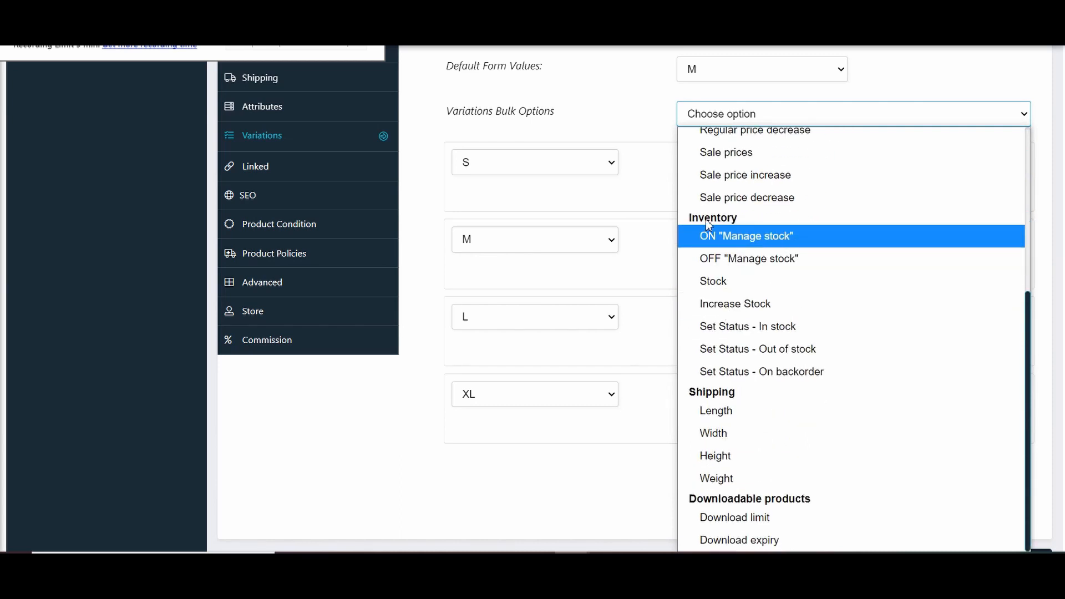
left_click(728, 240)
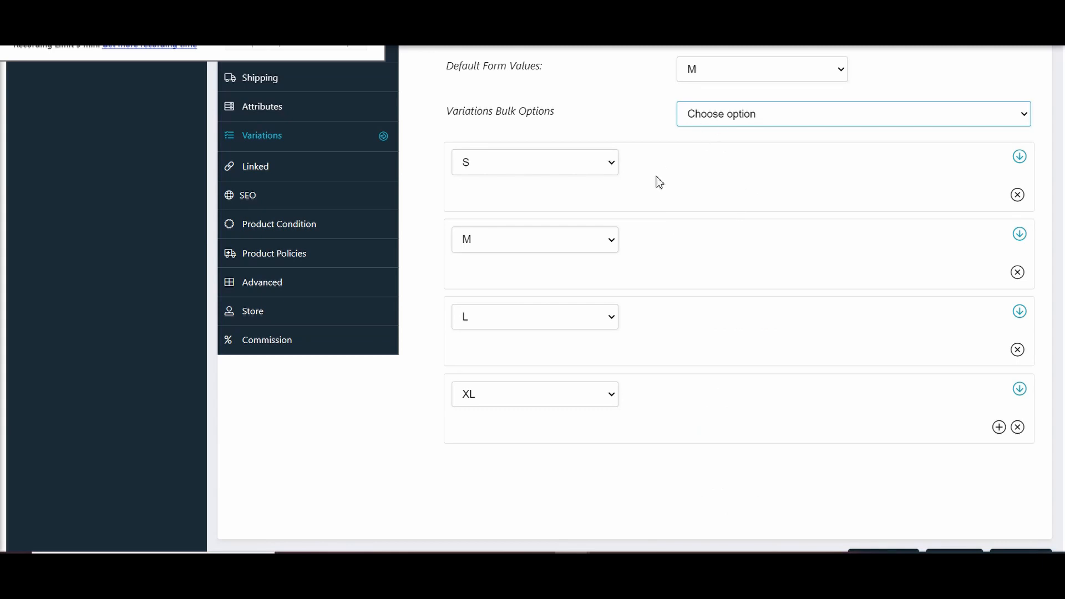
Step: Expand the S and L variations and check their stock management, price and dimension fields
left_click(1020, 158)
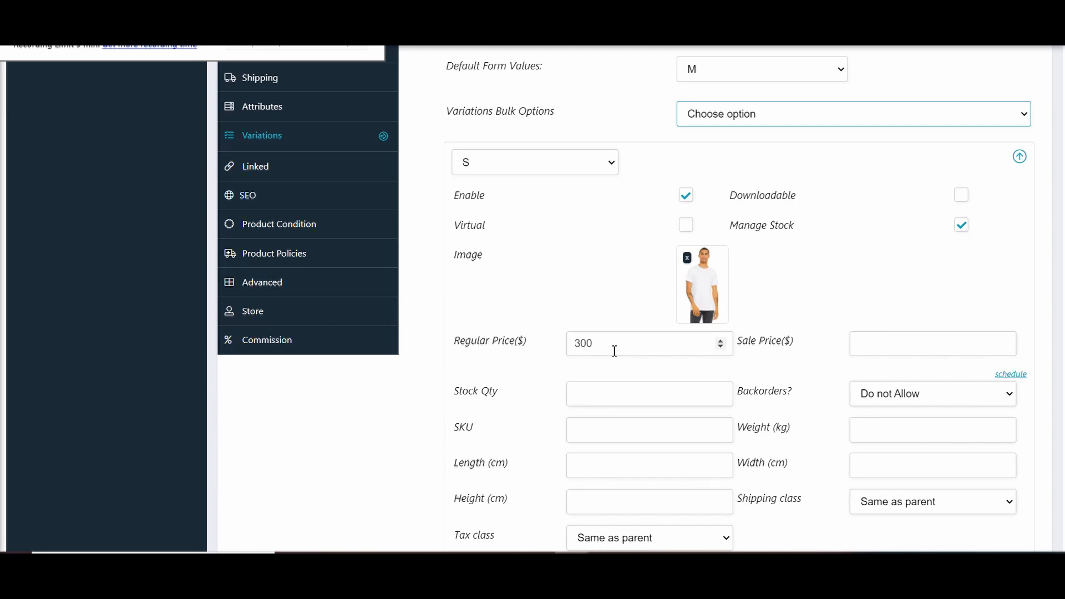
scroll(788, 372, "down", 9)
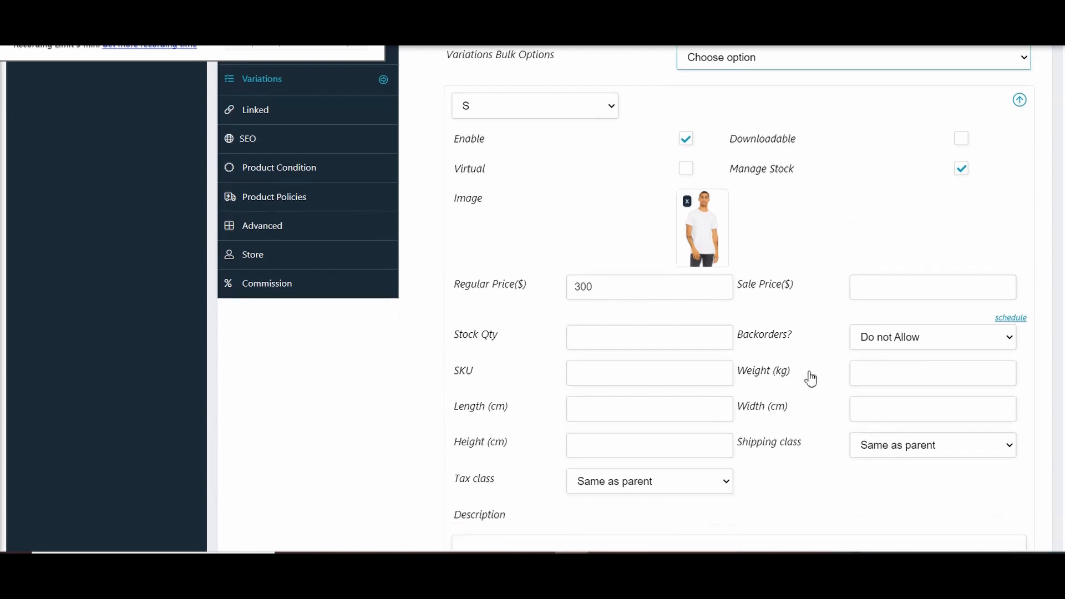
scroll(738, 355, "down", 8)
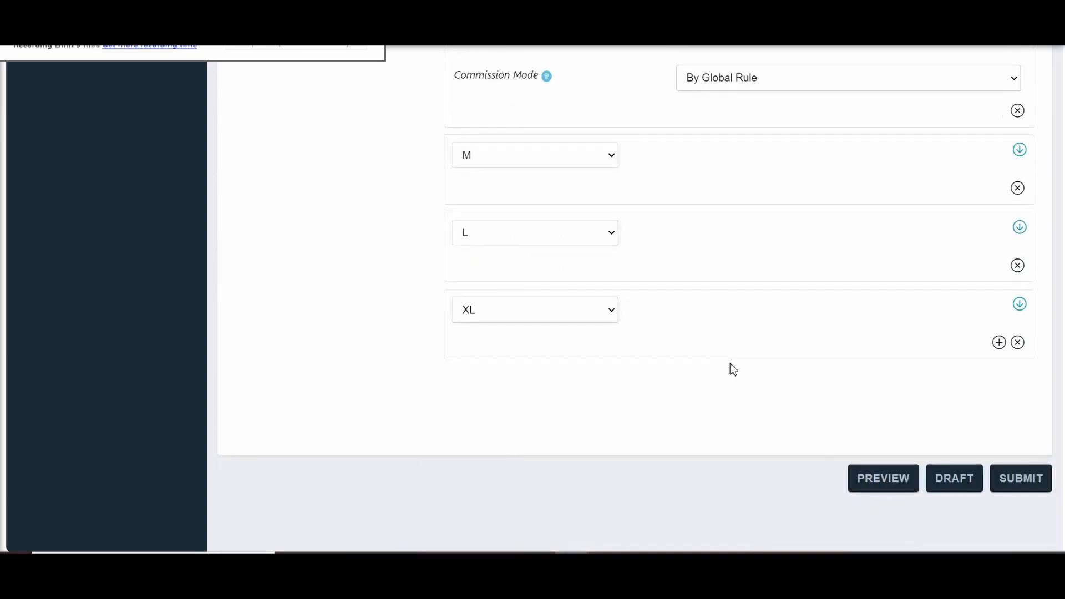
left_click(1019, 227)
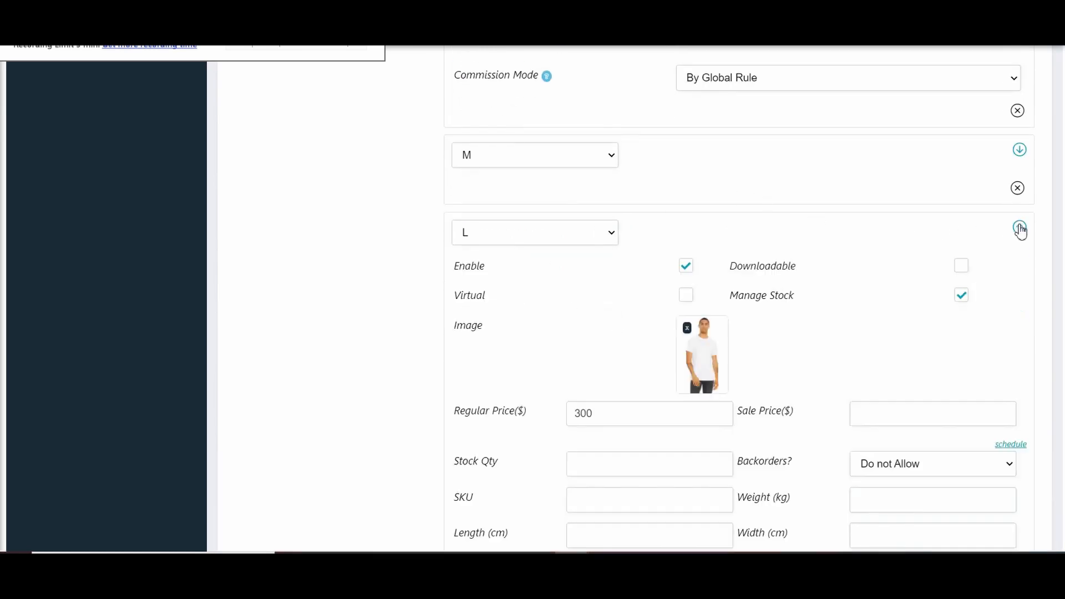
scroll(662, 345, "down", 3)
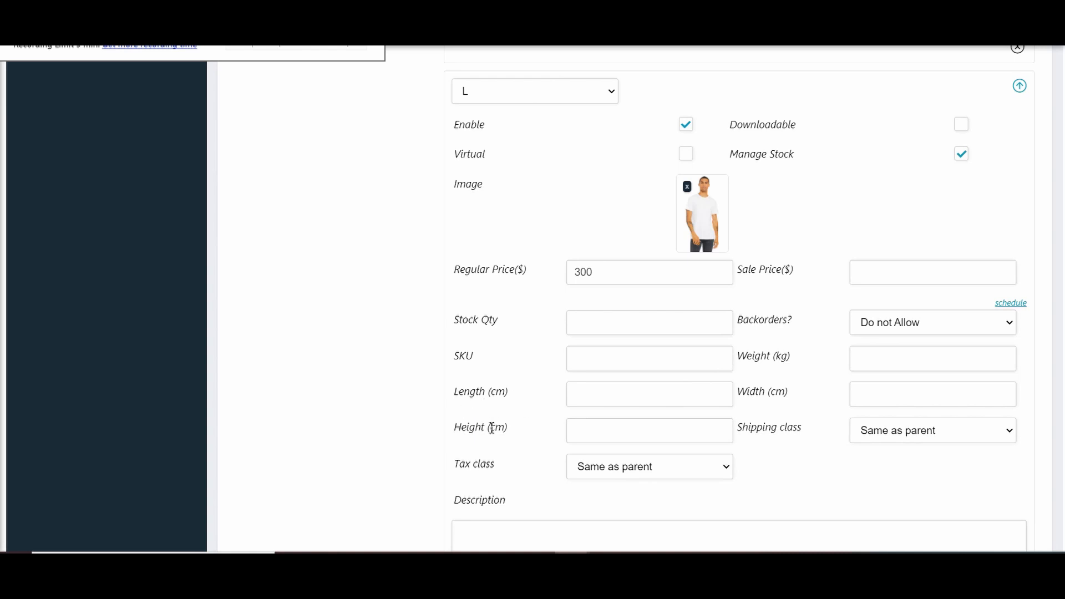
scroll(791, 388, "up", 3)
scroll(791, 388, "up", 15)
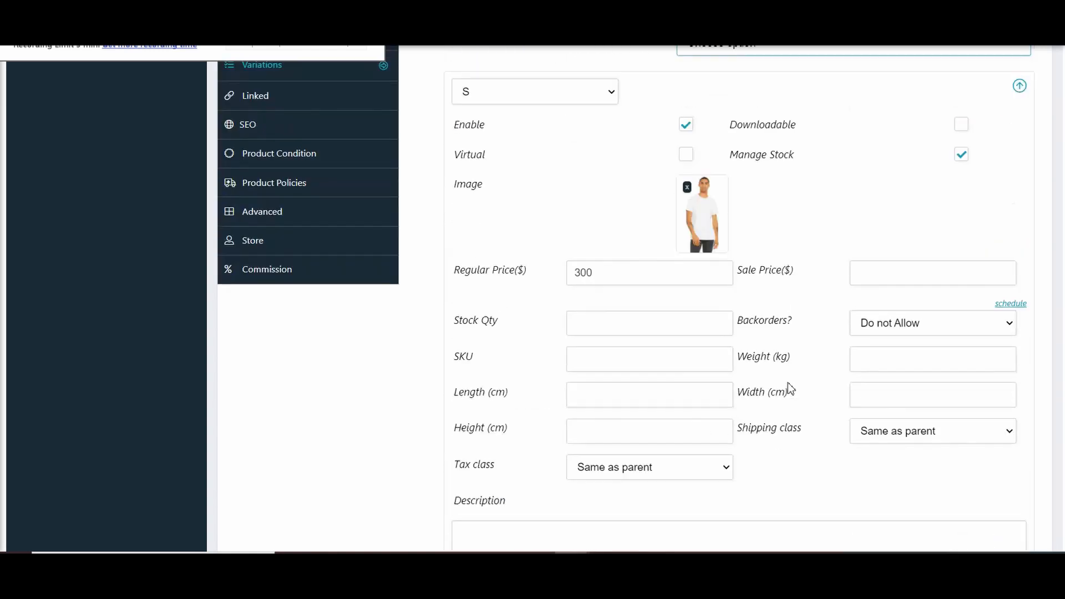
Step: Set the length of all variations to 30 cm in bulk
left_click(712, 331)
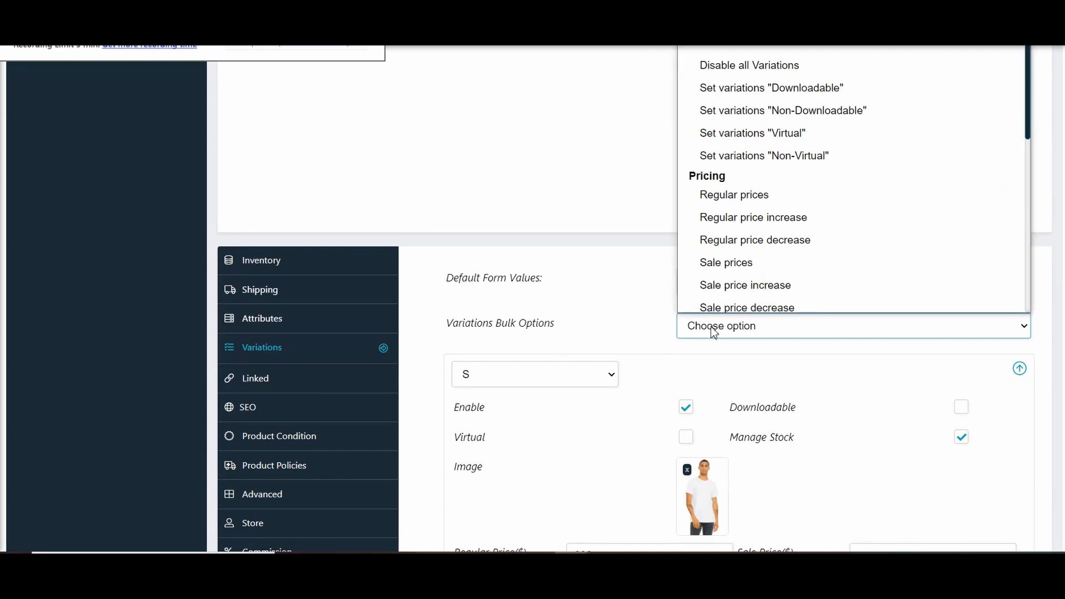
scroll(756, 180, "down", 3)
scroll(755, 183, "down", 2)
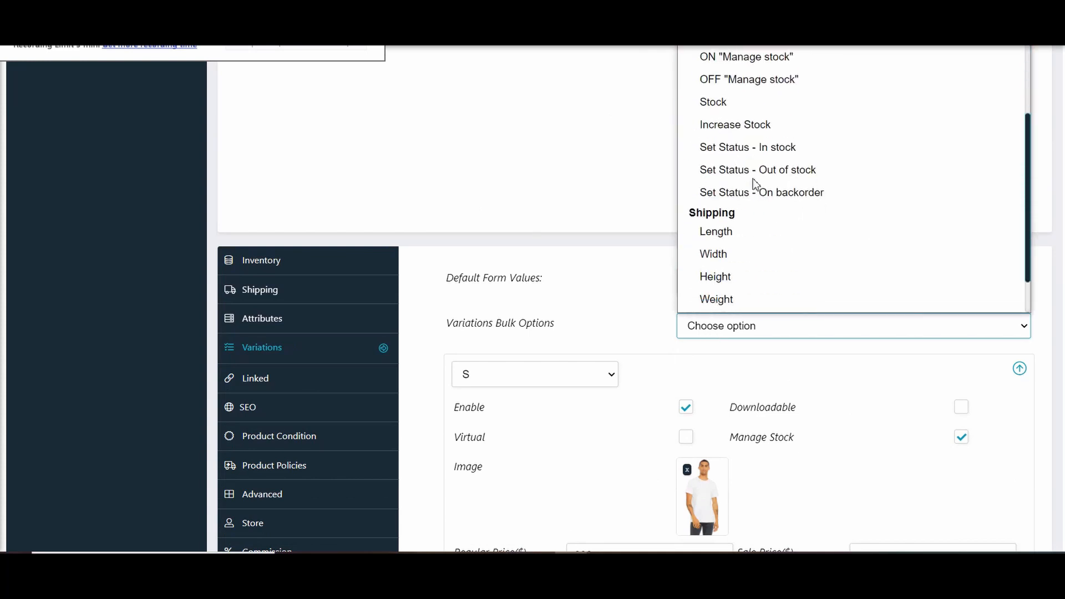
left_click(731, 240)
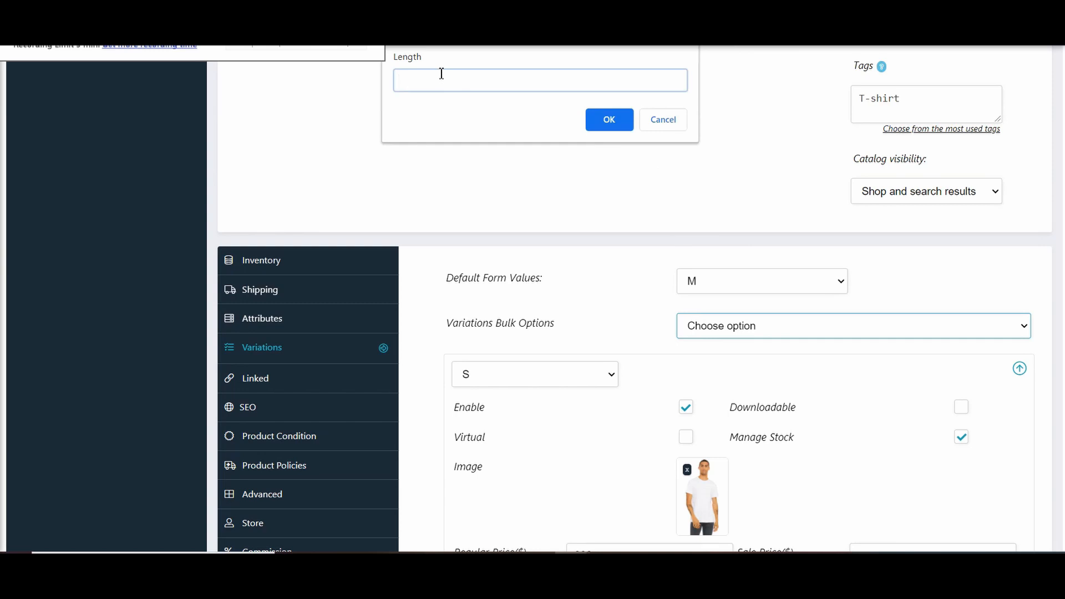
type("30")
left_click(598, 117)
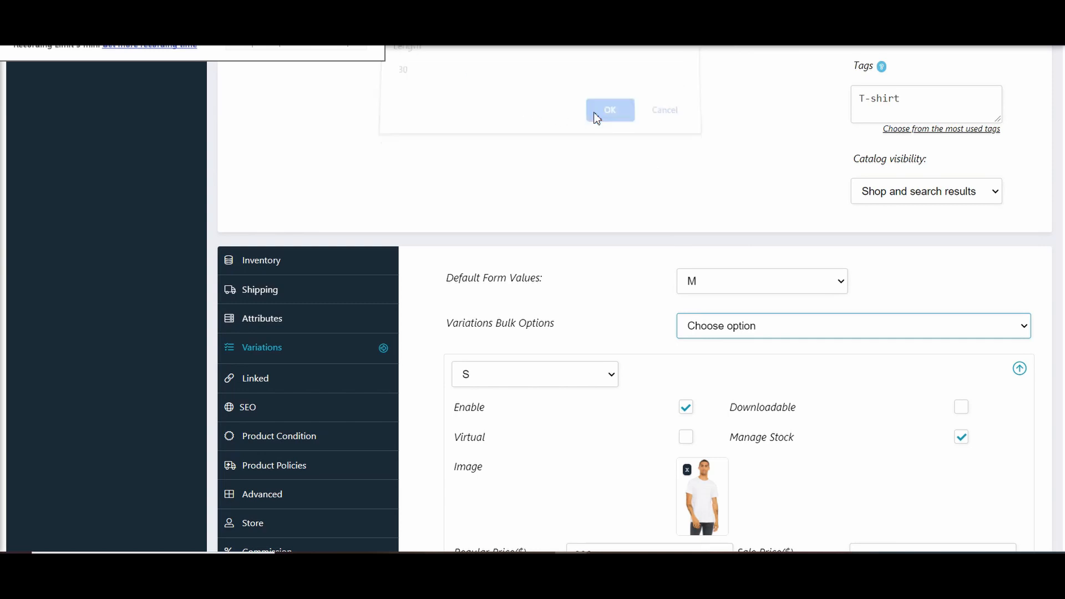
Step: Set the width of all variations to 10 cm in bulk
left_click(752, 329)
scroll(738, 261, "down", 5)
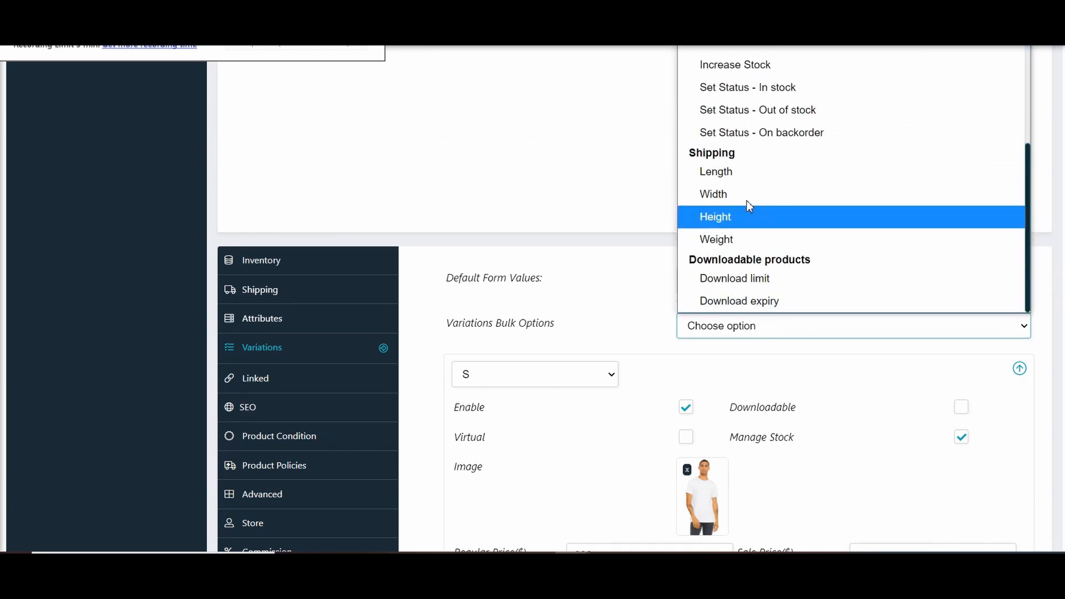
left_click(745, 195)
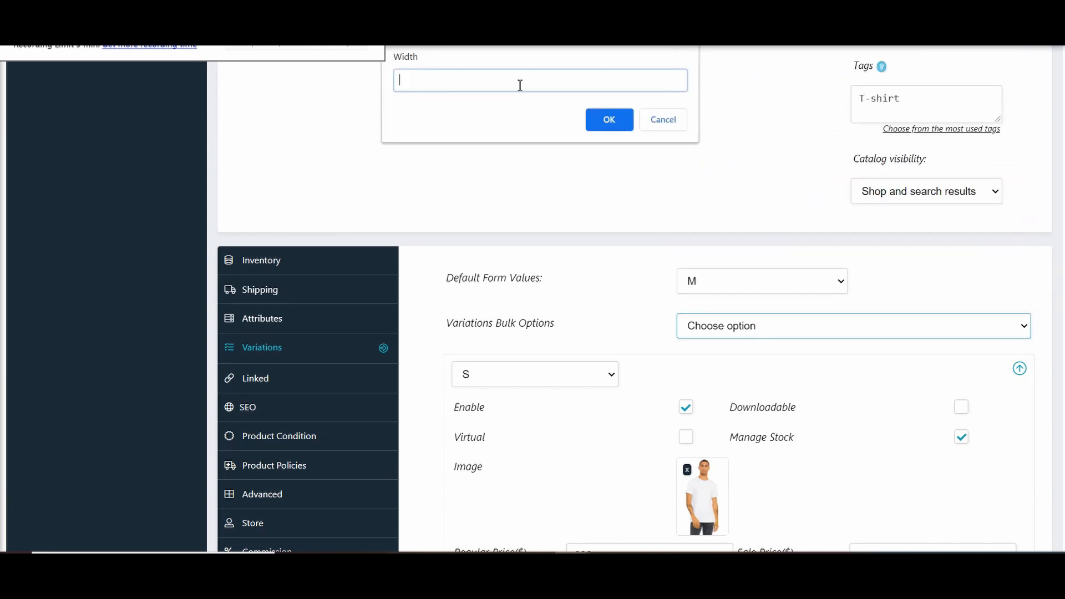
type("10")
left_click(605, 119)
Step: Set the height of all variations to 35 cm in bulk
left_click(702, 325)
scroll(732, 266, "down", 5)
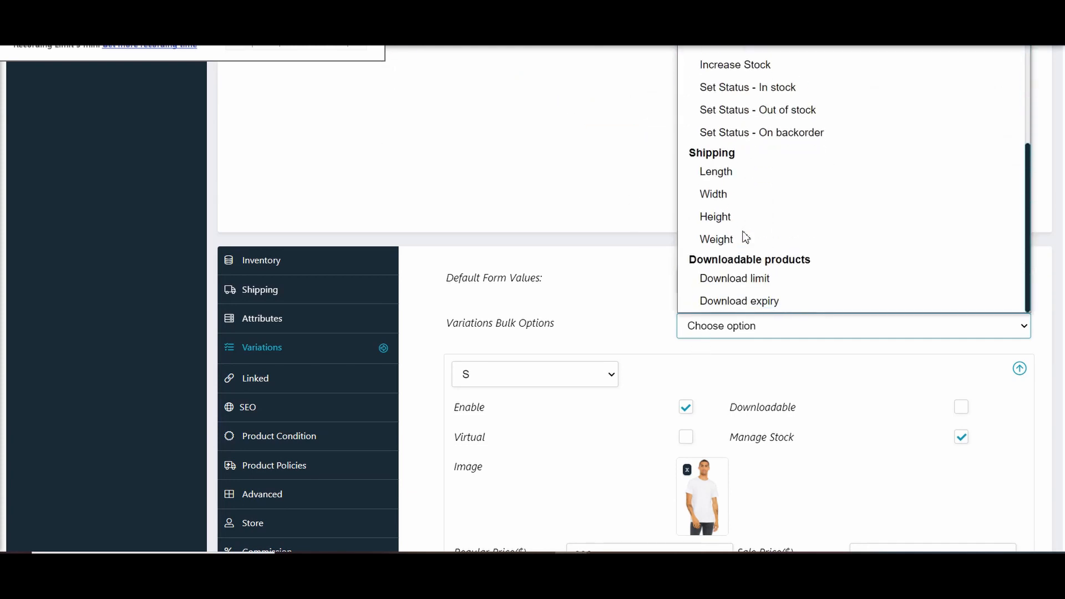
left_click(739, 216)
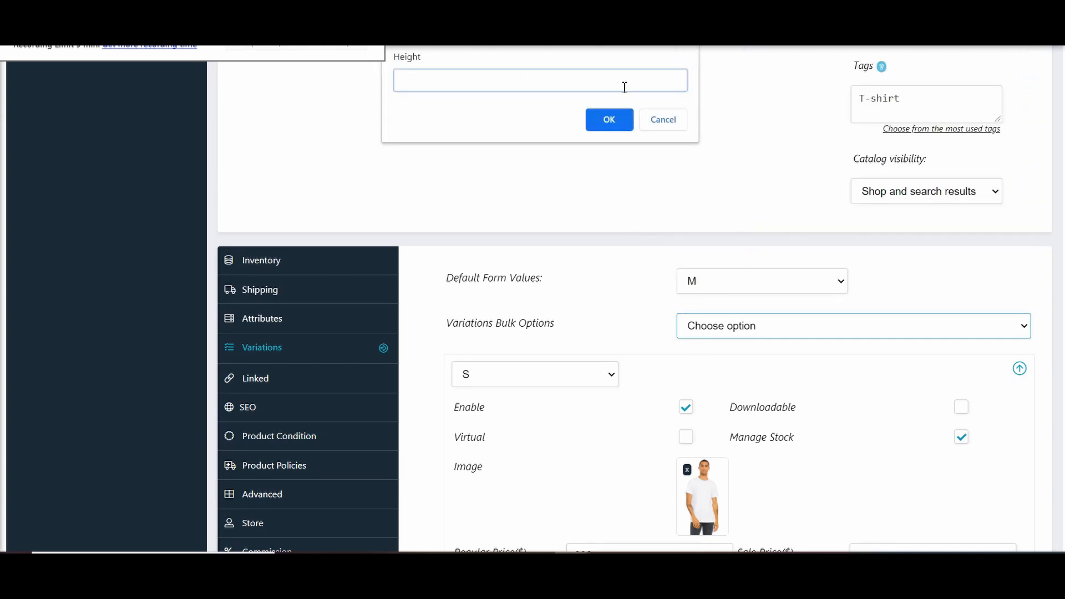
type("35")
left_click(610, 119)
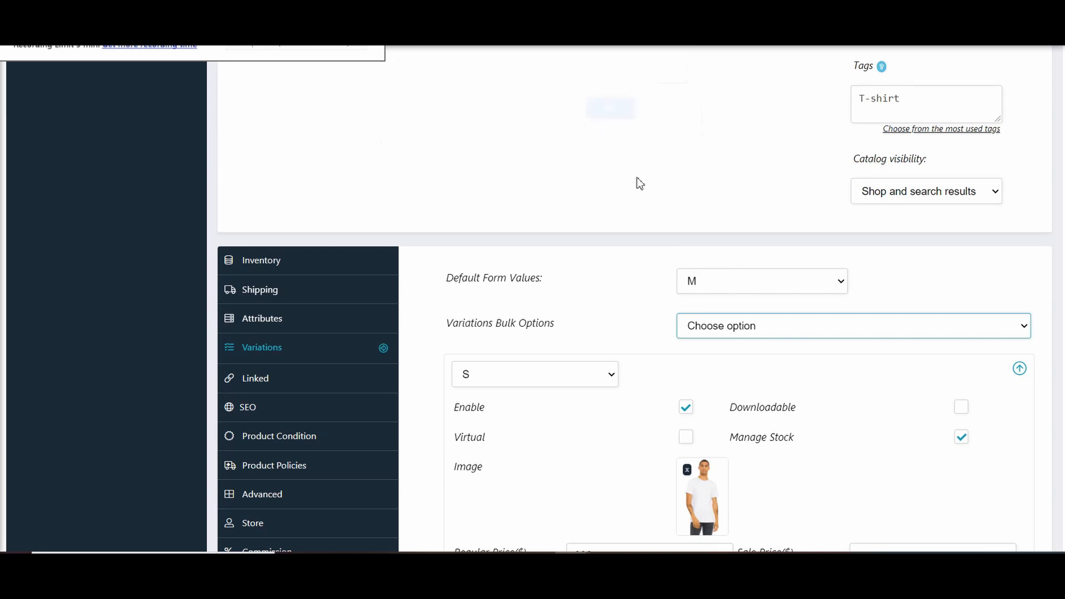
Step: Set the weight of all variations to 0.5 kg in bulk
left_click(716, 325)
scroll(725, 240, "down", 5)
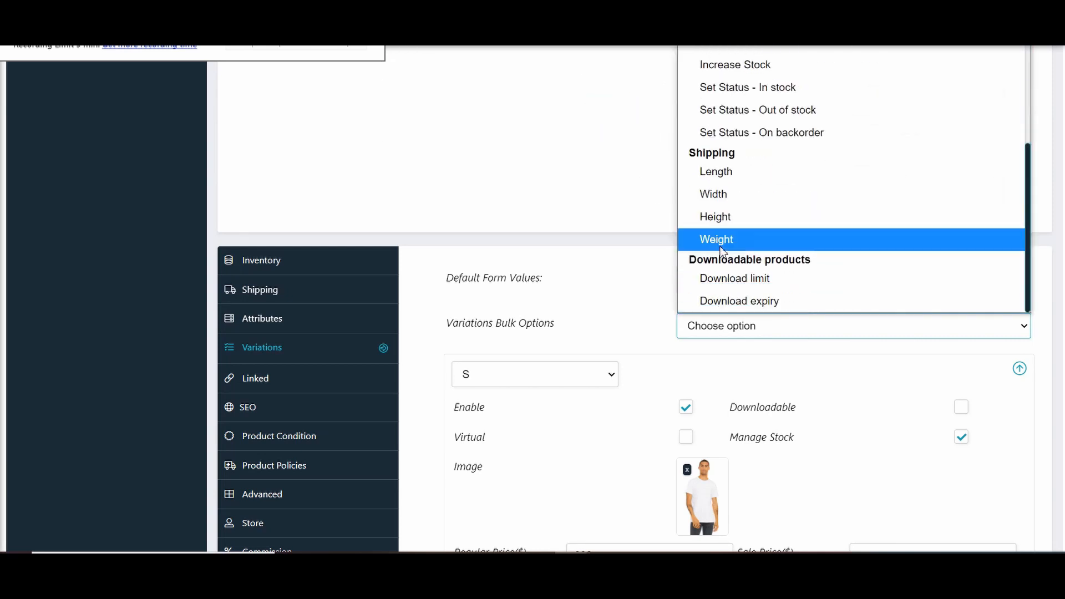
left_click(734, 241)
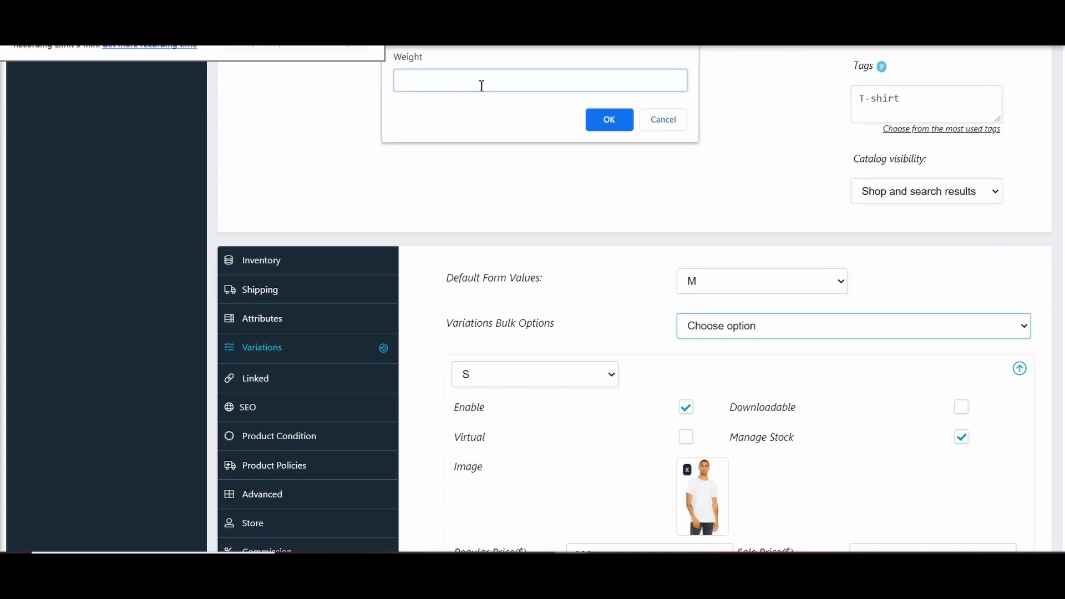
type("50")
key("BackSpace")
key("BackSpace")
left_click(609, 119)
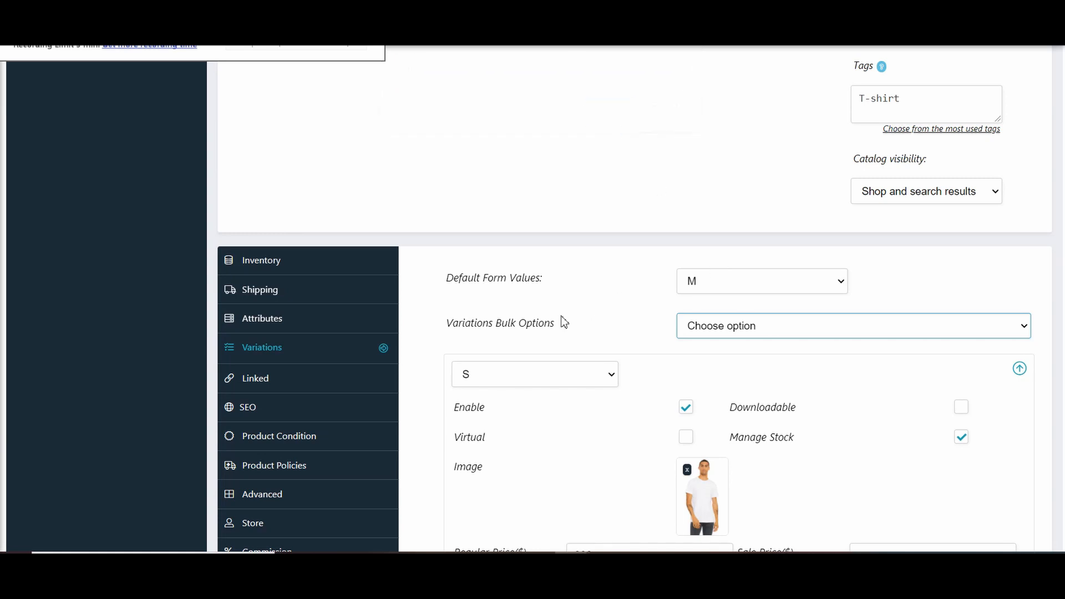
Step: Collapse the S and L variations, then expand M and review its price, weight and dimensions
scroll(564, 322, "down", 3)
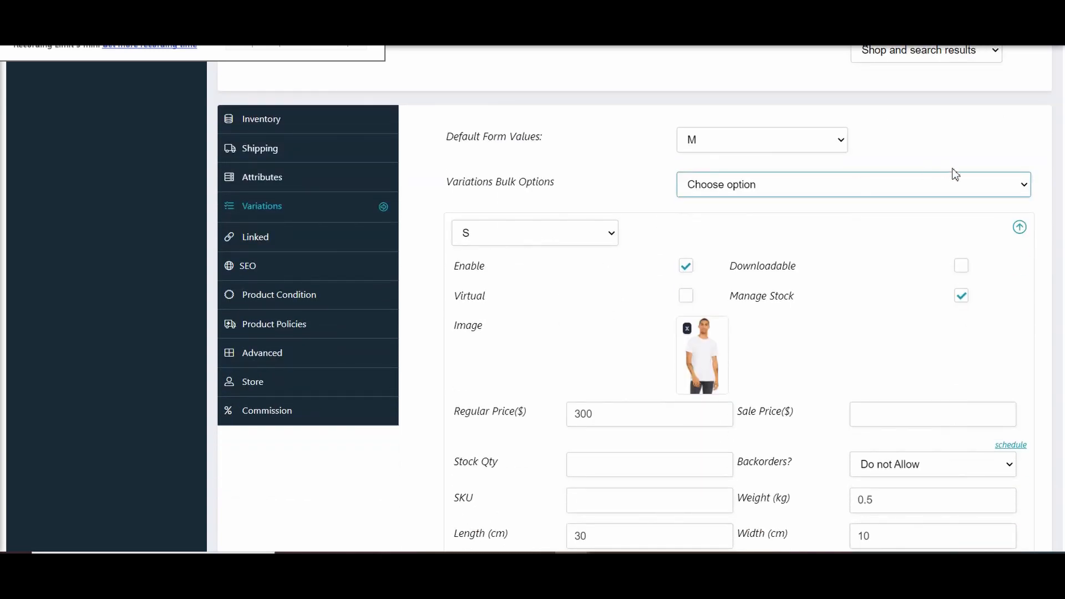
left_click(1023, 228)
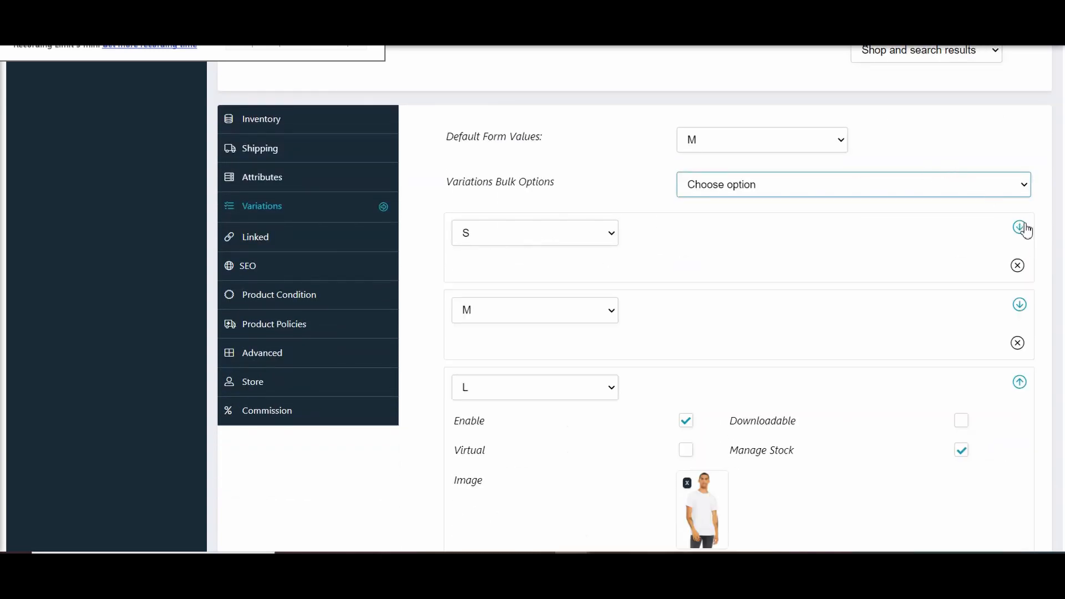
left_click(1023, 387)
scroll(954, 358, "down", 5)
scroll(953, 358, "up", 4)
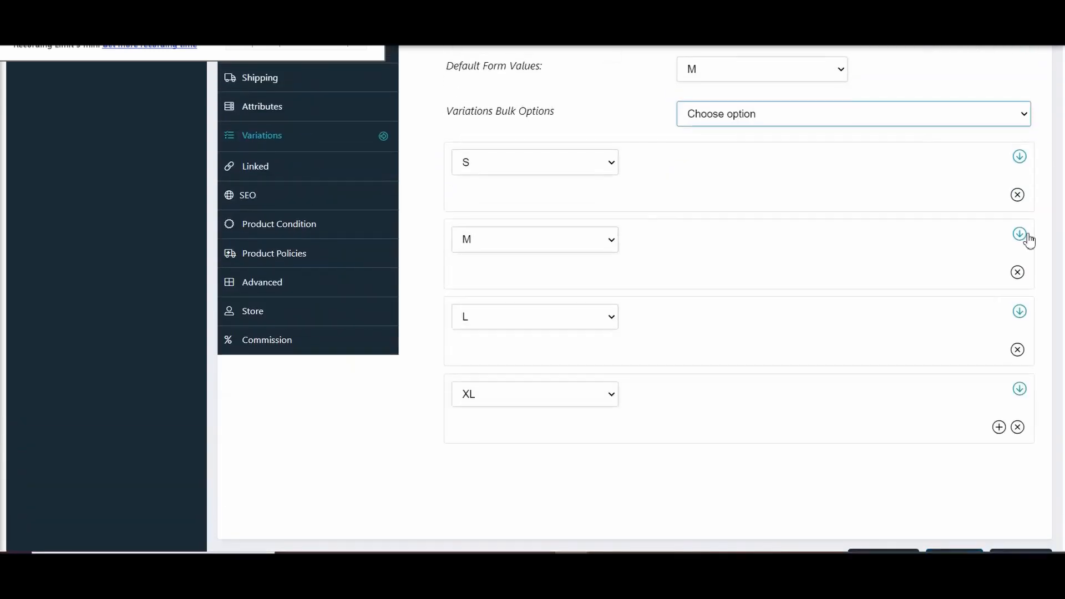
left_click(1023, 239)
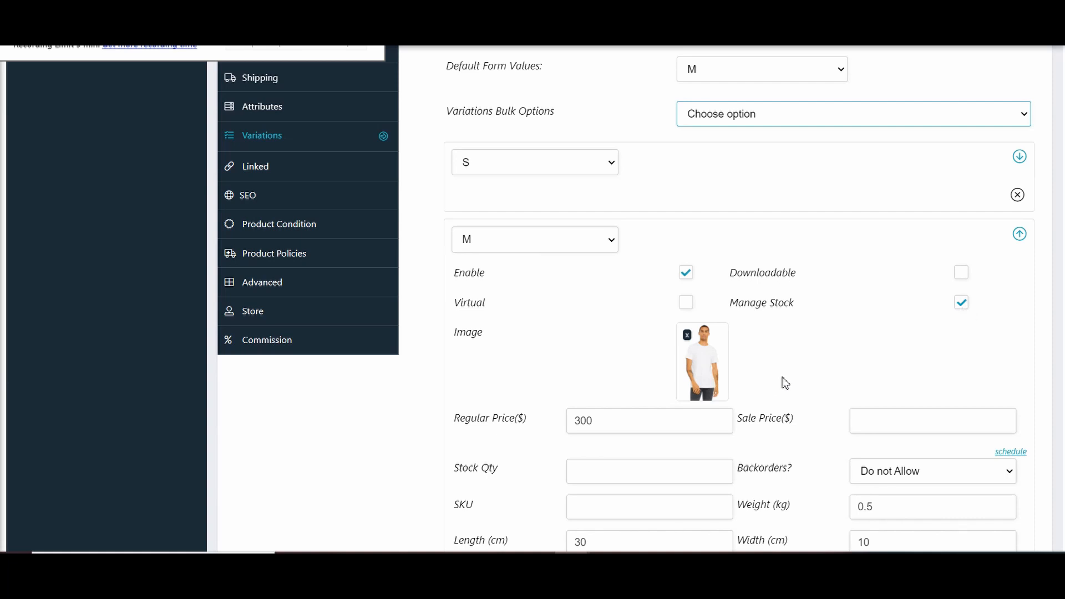
scroll(783, 381, "down", 3)
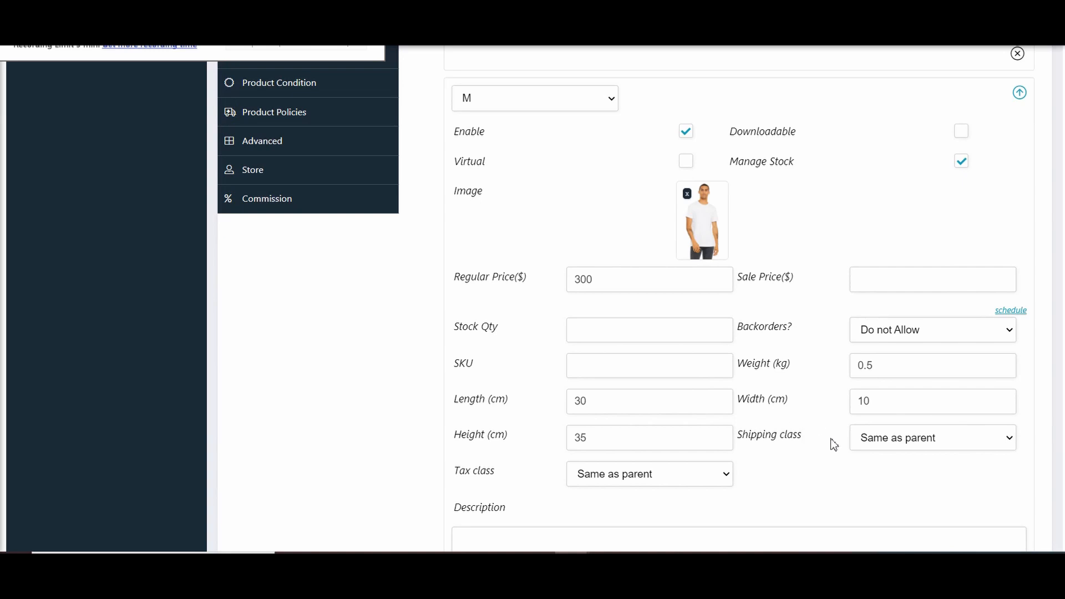
Step: Look through the pricing, inventory and shipping bulk options for the variations, leaving them without choosing one
scroll(827, 408, "up", 10)
scroll(830, 403, "down", 1)
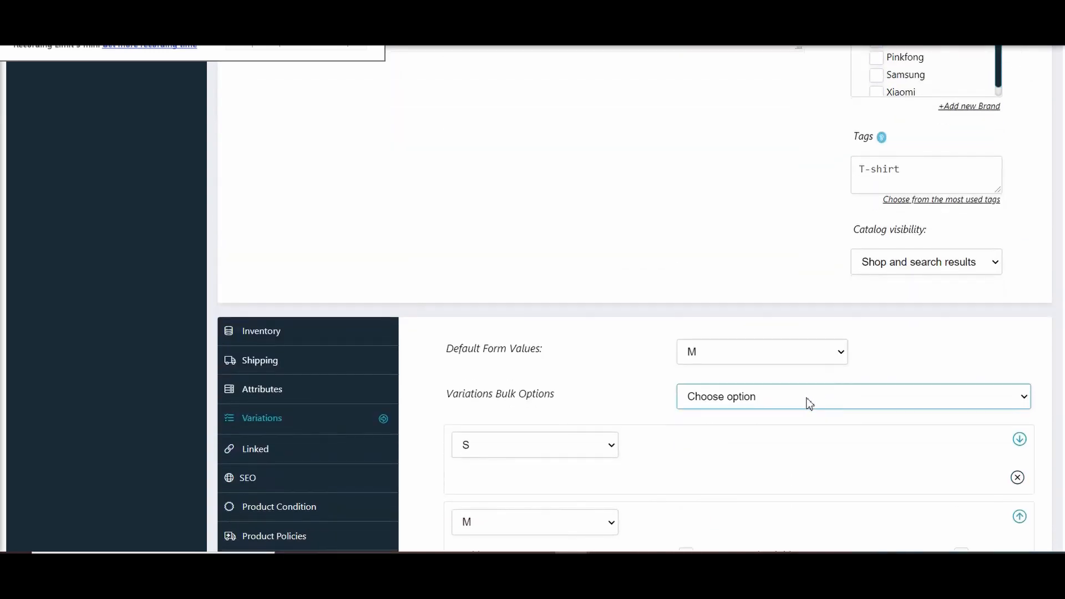
left_click(808, 399)
scroll(787, 266, "down", 3)
scroll(786, 257, "down", 2)
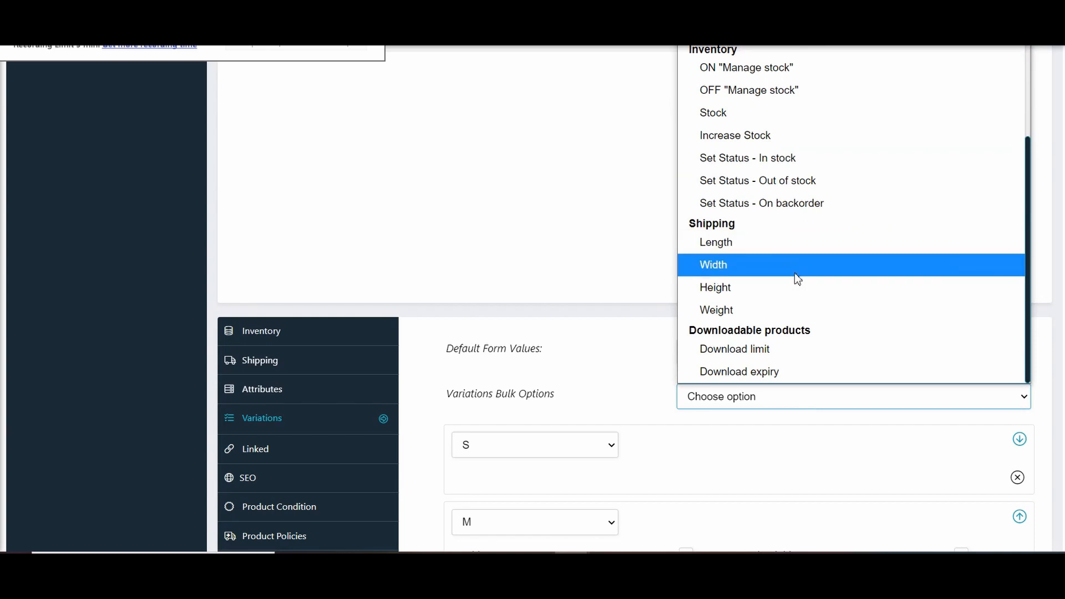
scroll(793, 272, "up", 5)
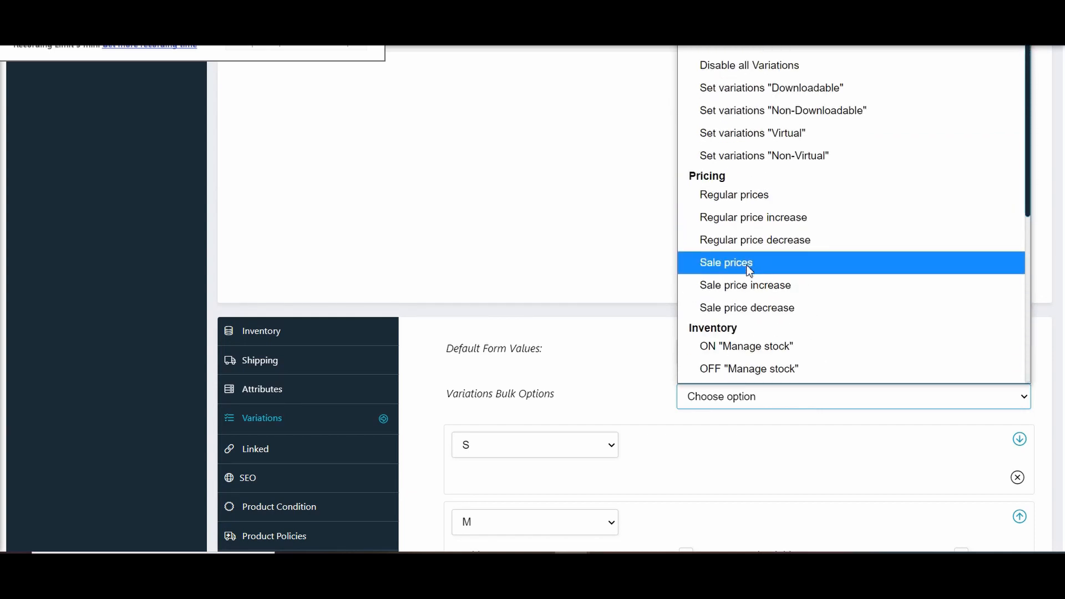
left_click(617, 374)
Step: Expand the S variation and examine its status options, image, price, stock and shipping fields
scroll(665, 355, "down", 2)
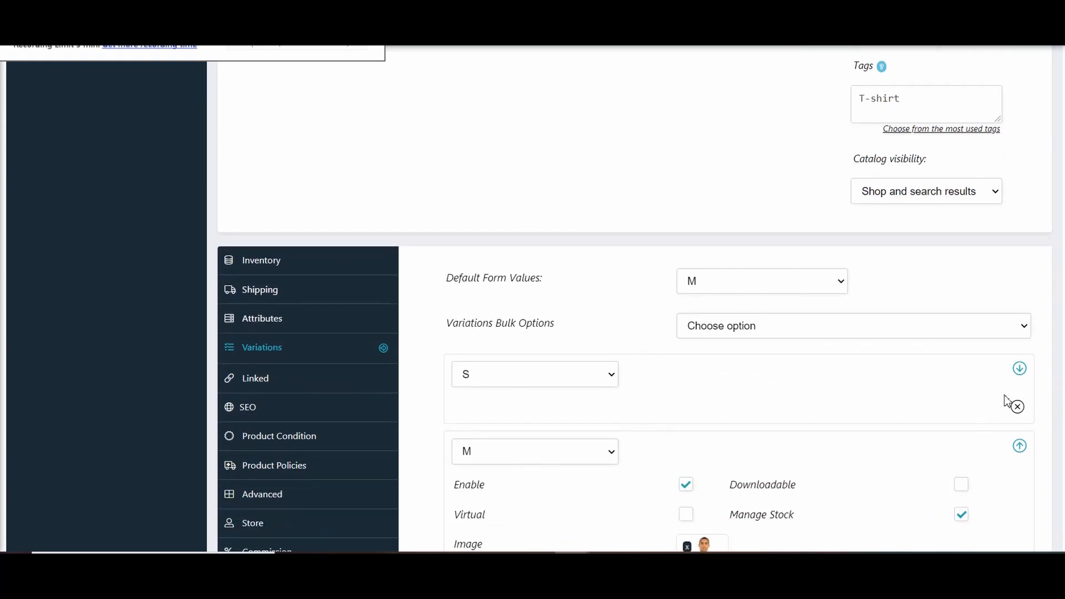
left_click(1019, 369)
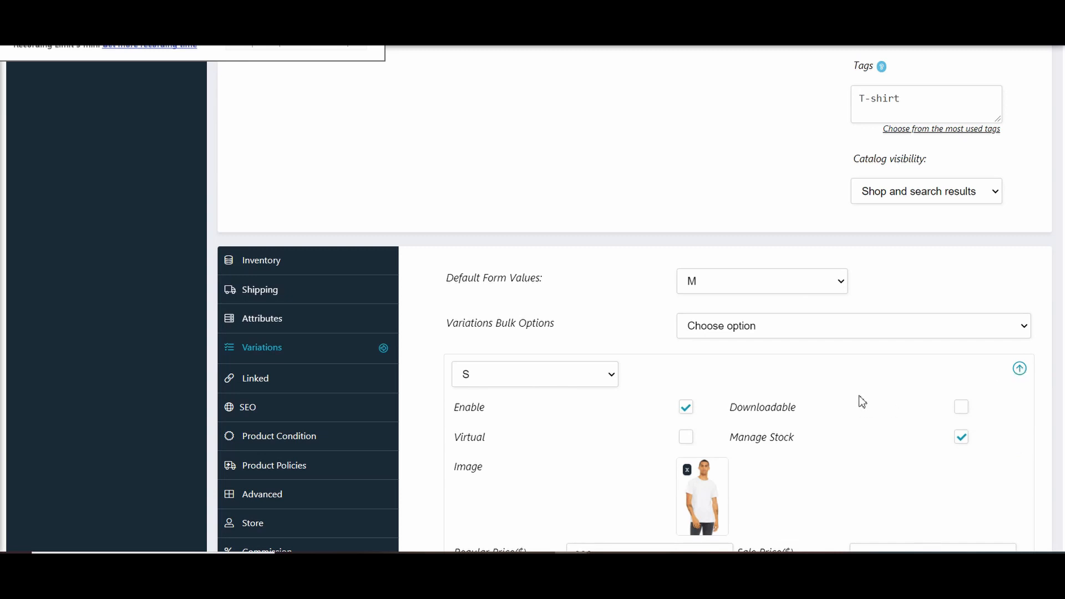
scroll(862, 401, "down", 1)
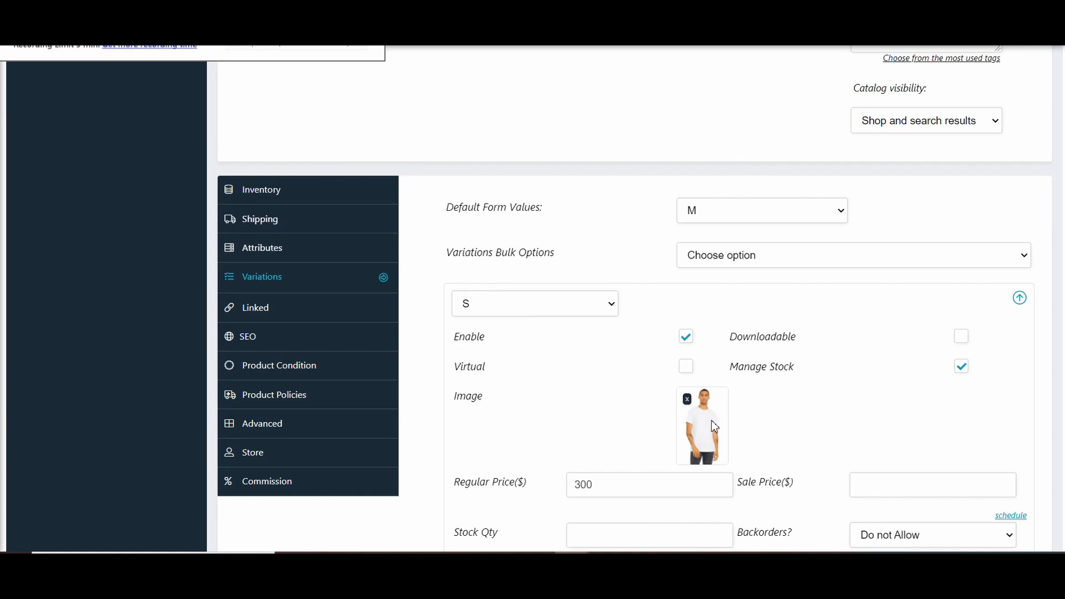
scroll(787, 362, "down", 1)
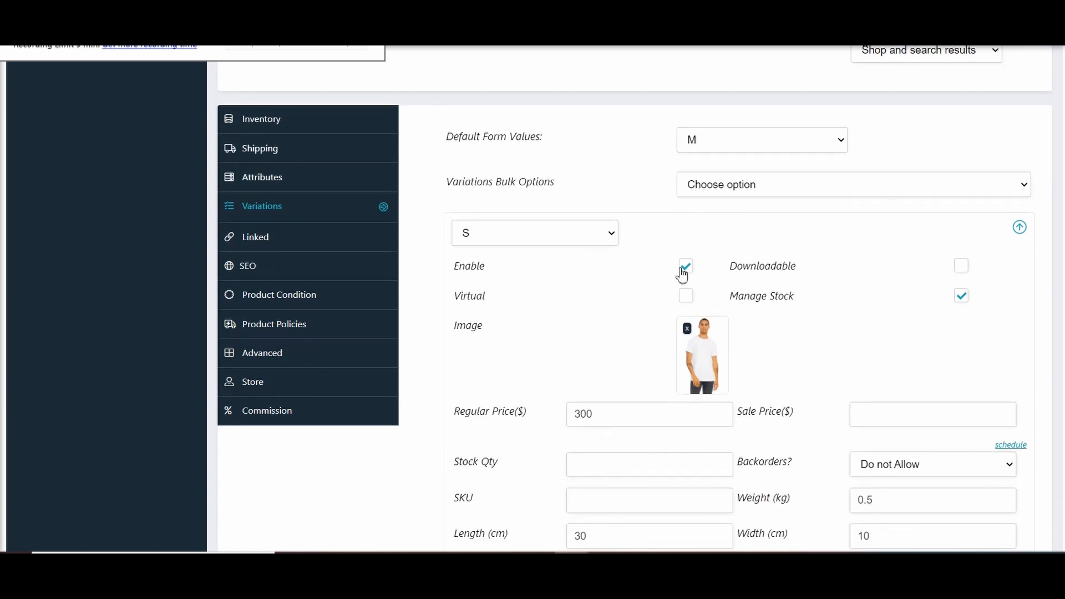
scroll(781, 408, "down", 1)
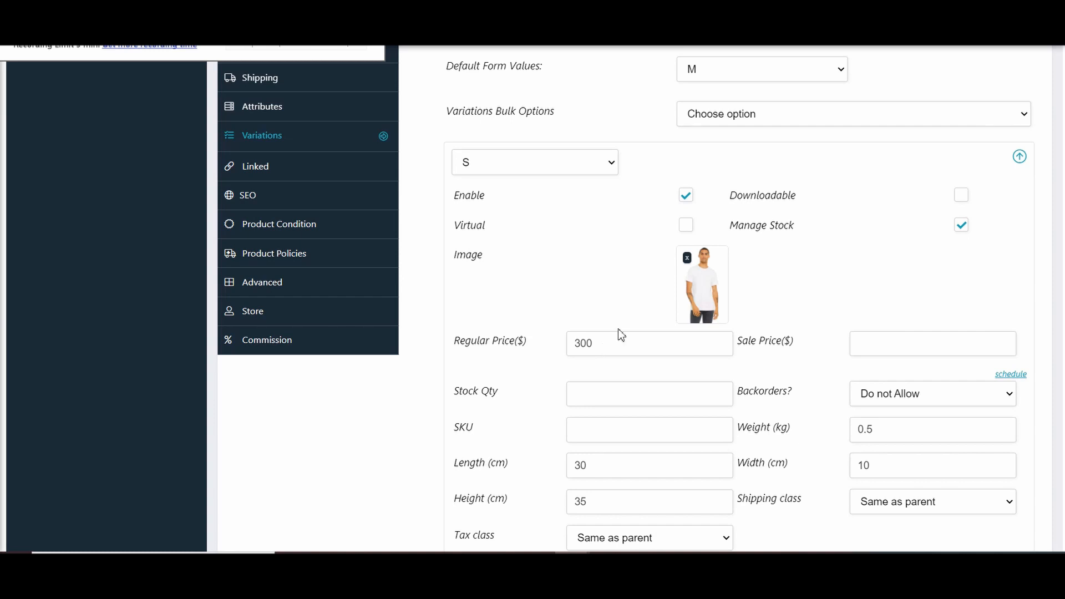
Step: Look through the status and pricing bulk options for the variations without choosing one
scroll(523, 299, "down", 3)
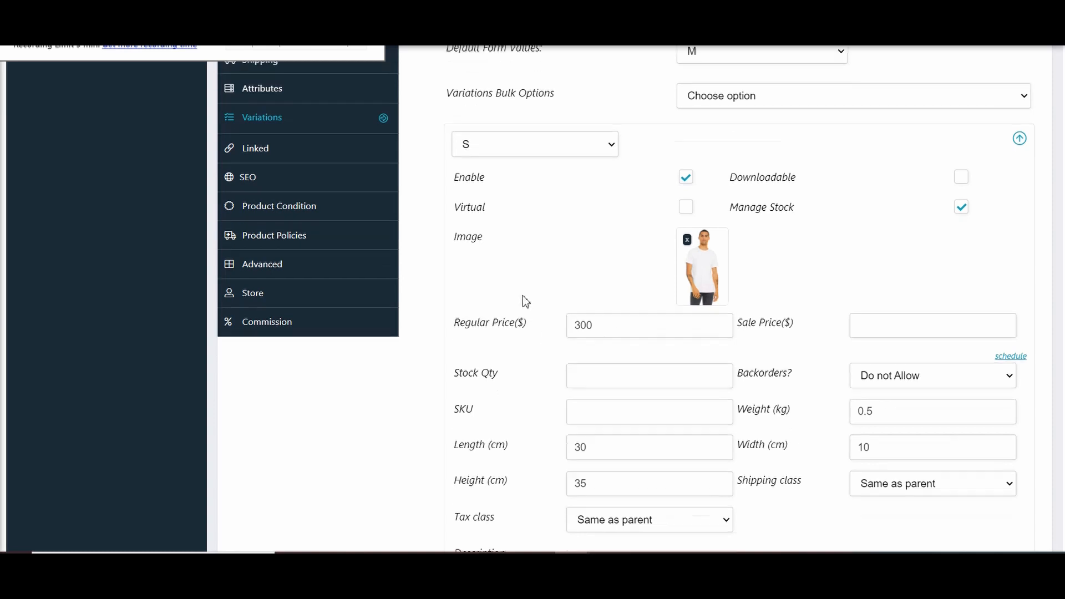
scroll(523, 299, "up", 4)
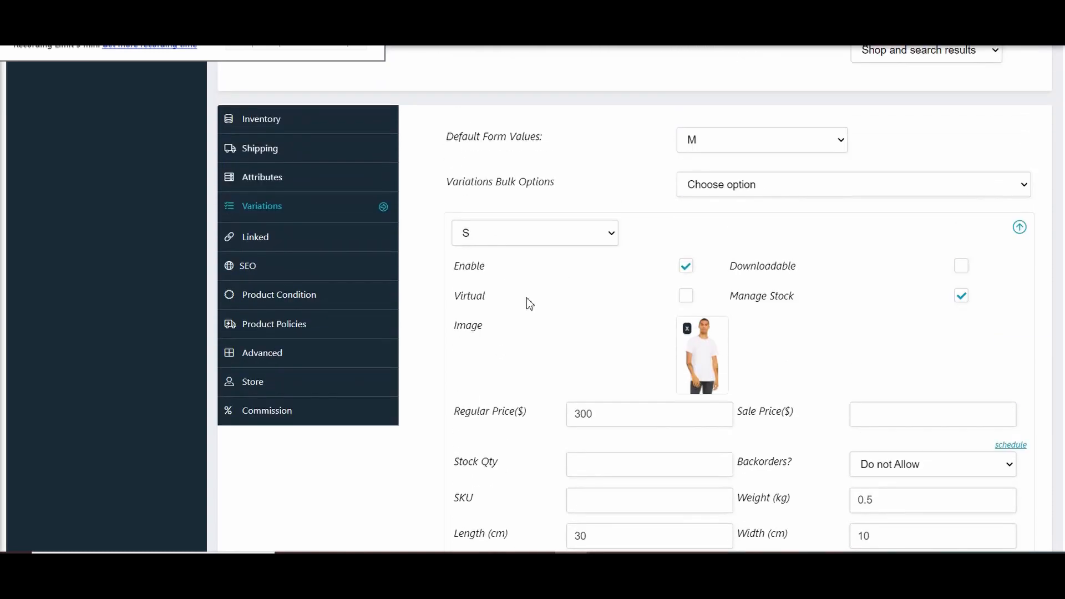
left_click(718, 194)
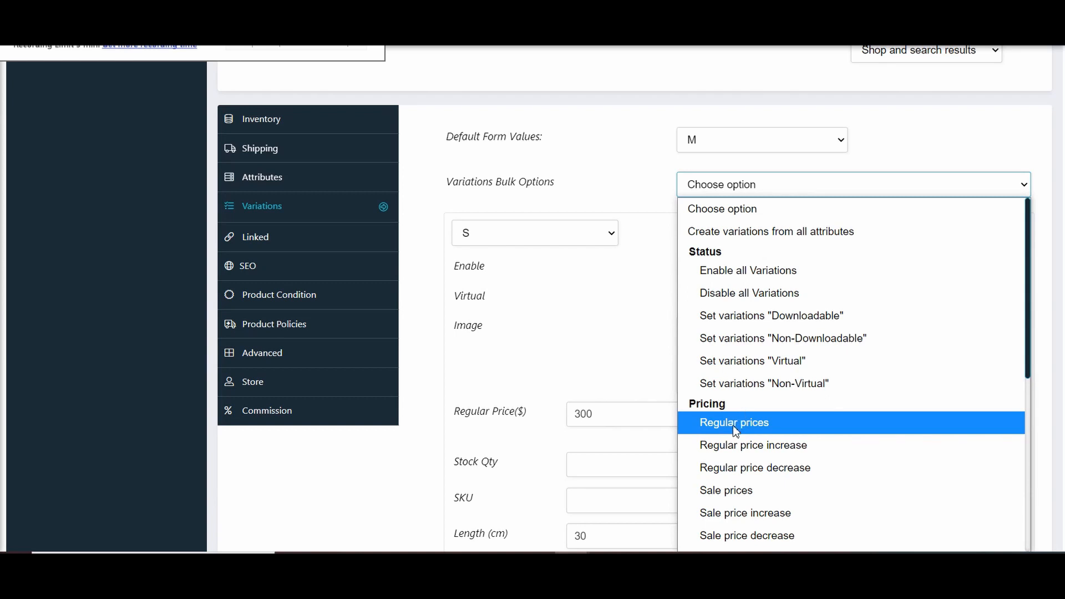
left_click(596, 353)
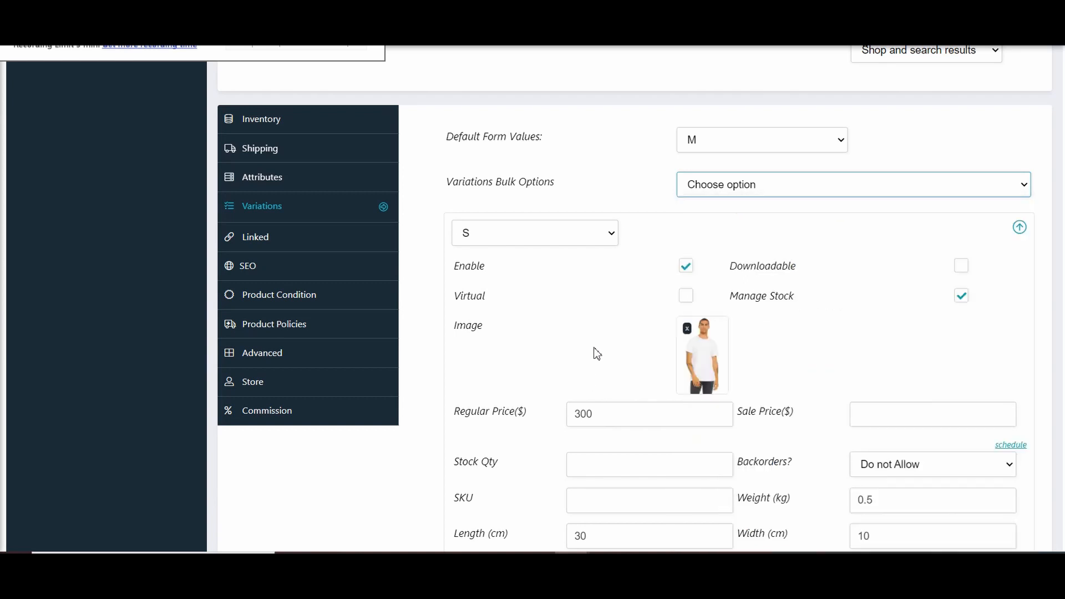
Step: Set the S variation's regular price to 100 and its stock quantity to 12
scroll(516, 372, "down", 1)
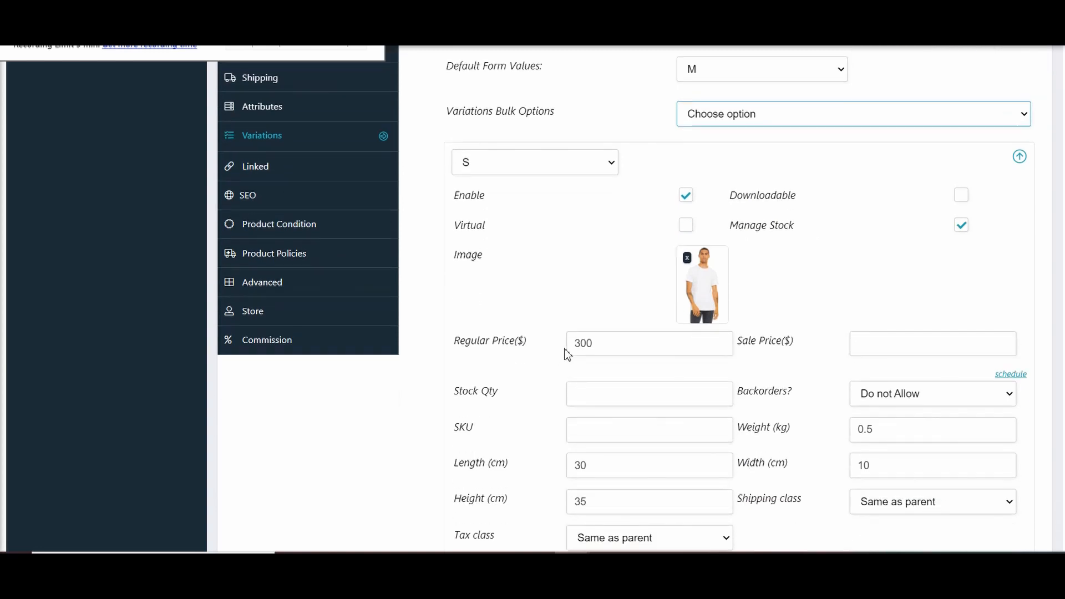
left_click_drag(607, 344, 573, 345)
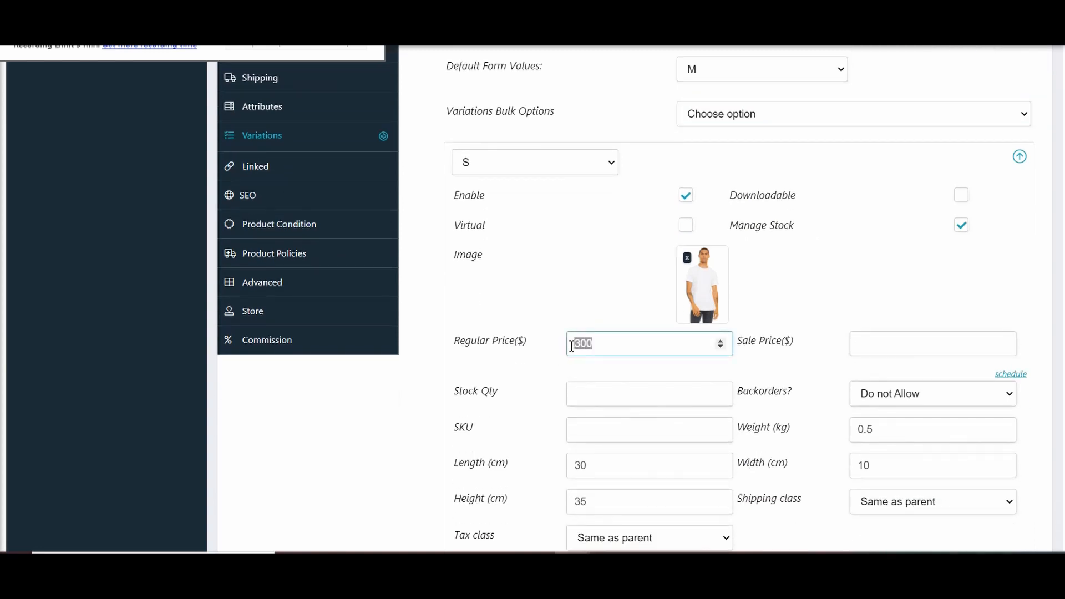
type("100")
left_click(647, 397)
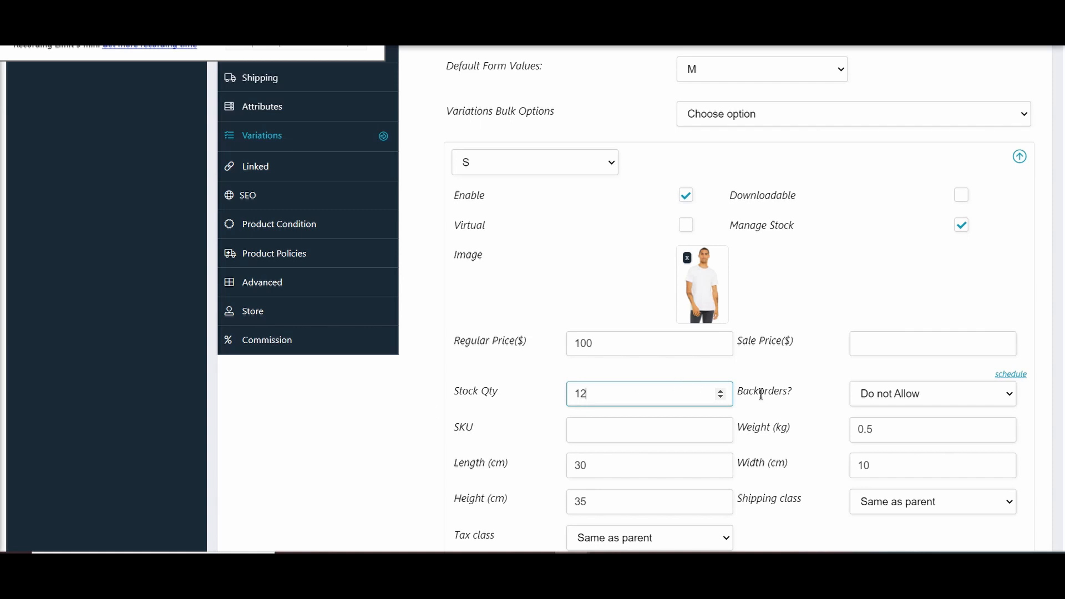
Step: Examine the S variation's dimensions, tax class, description and per-product shipping fields
scroll(761, 394, "down", 4)
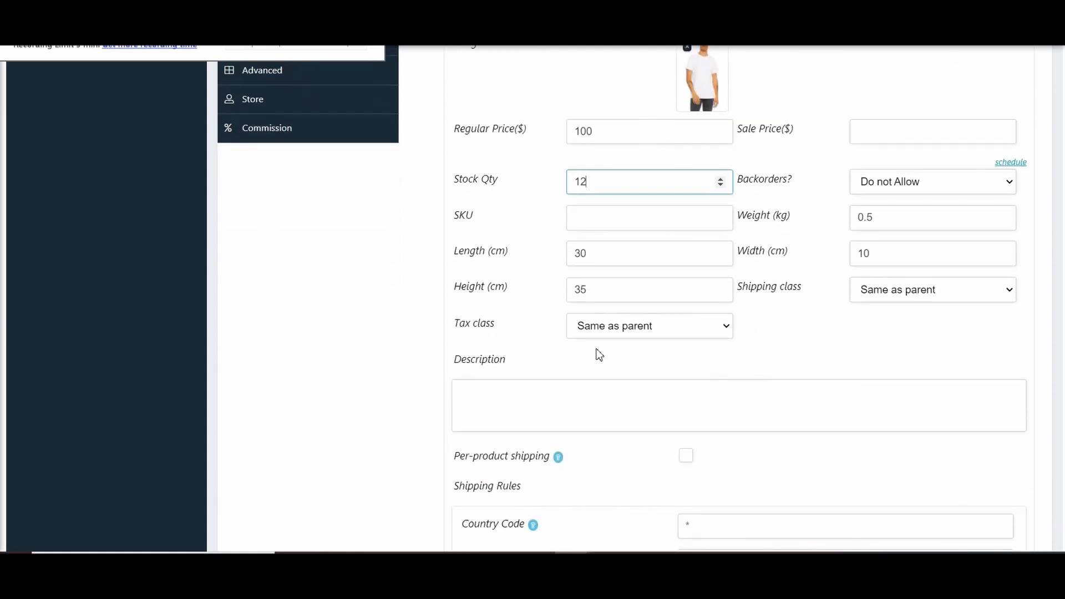
scroll(588, 378, "down", 3)
left_click(513, 269)
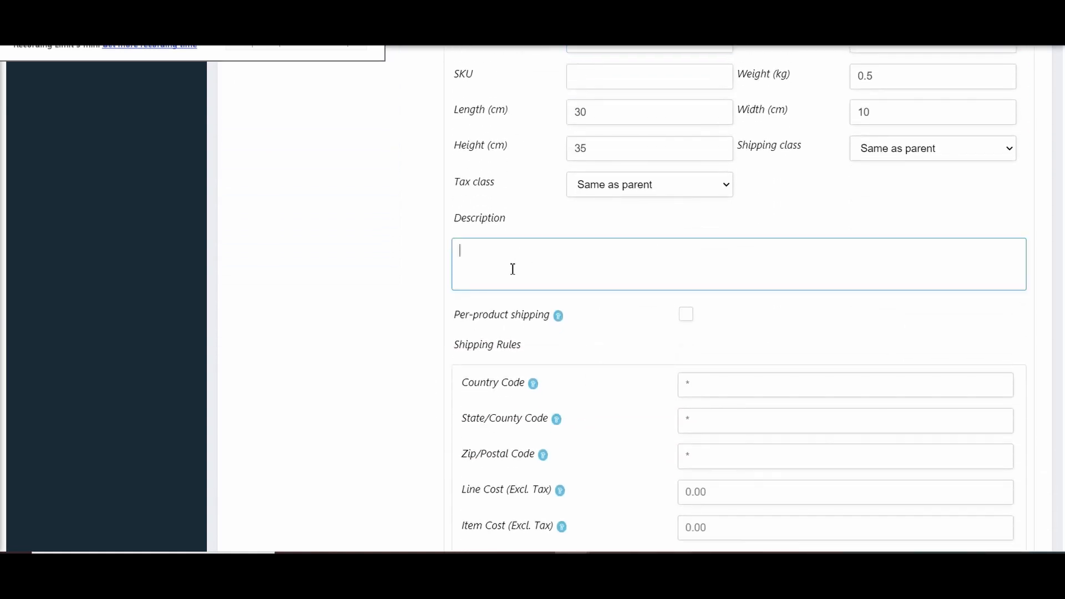
scroll(588, 300, "up", 1)
scroll(589, 299, "up", 5)
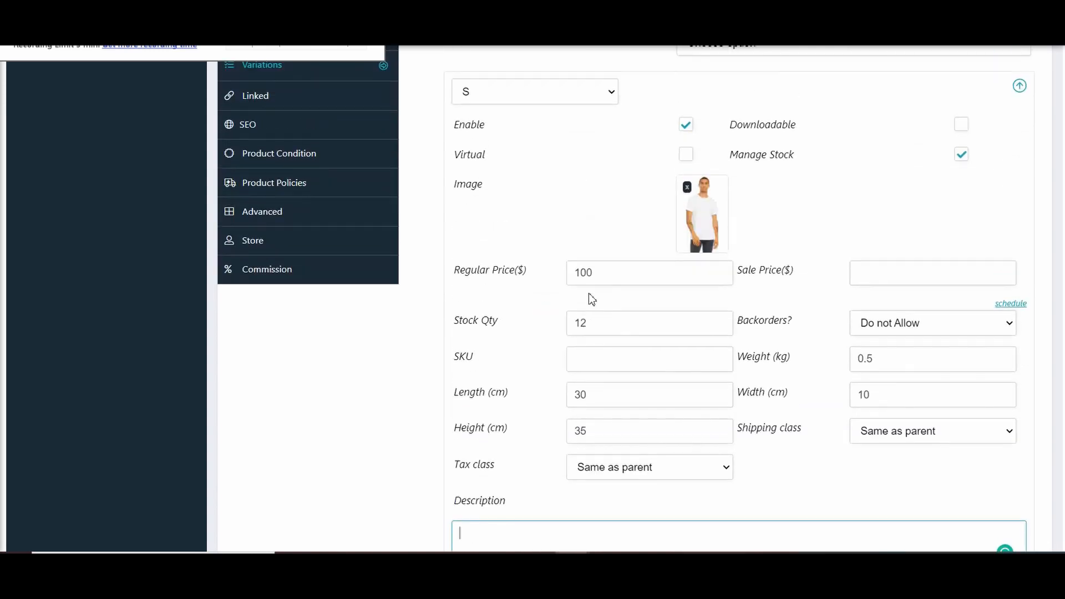
scroll(511, 454, "down", 1)
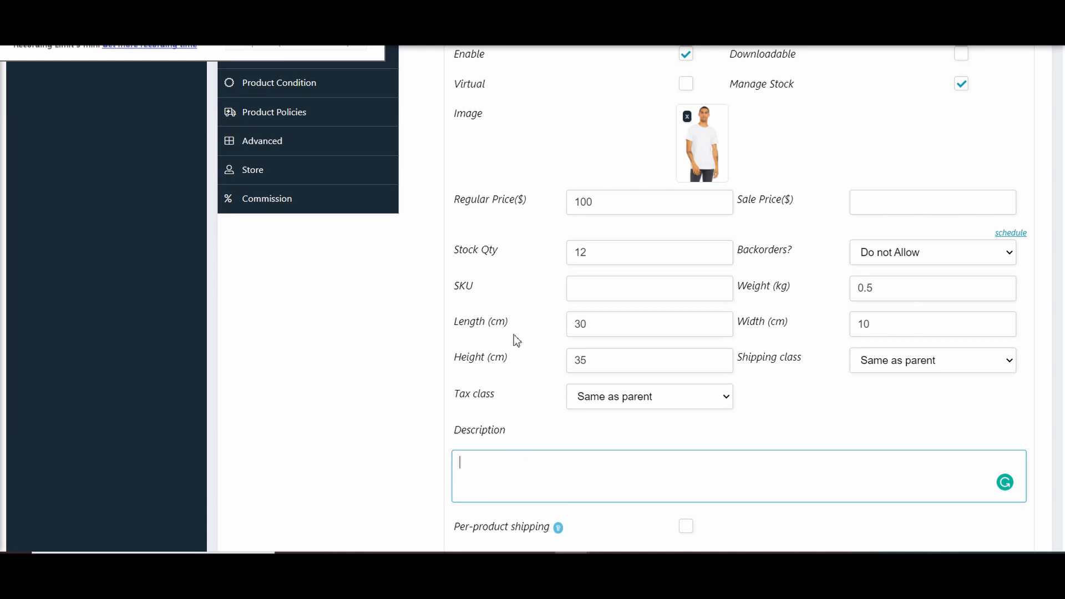
scroll(525, 394, "down", 1)
scroll(525, 389, "down", 2)
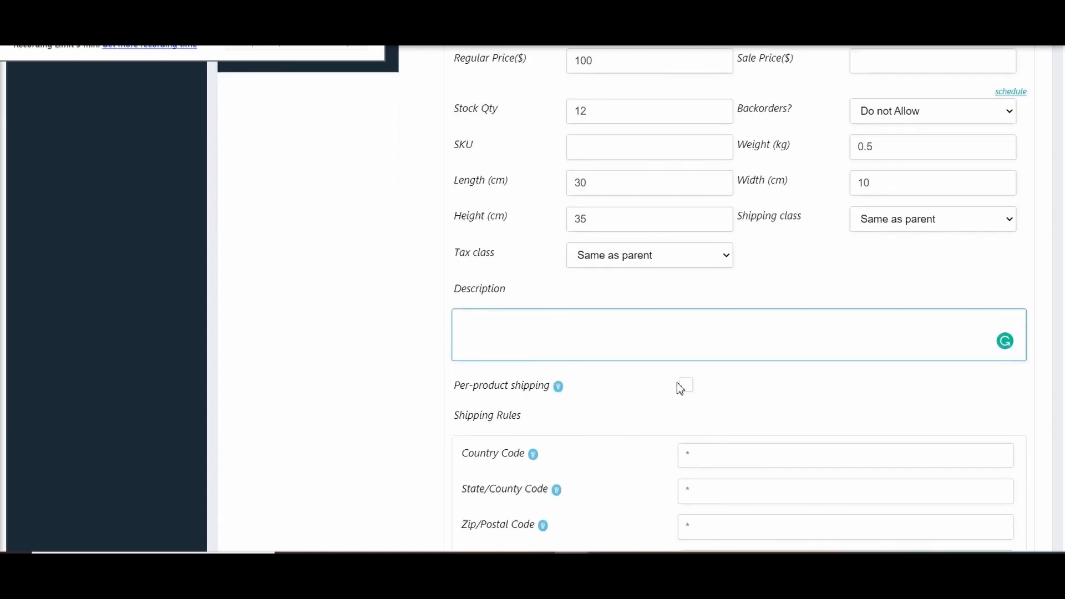
scroll(573, 411, "up", 8)
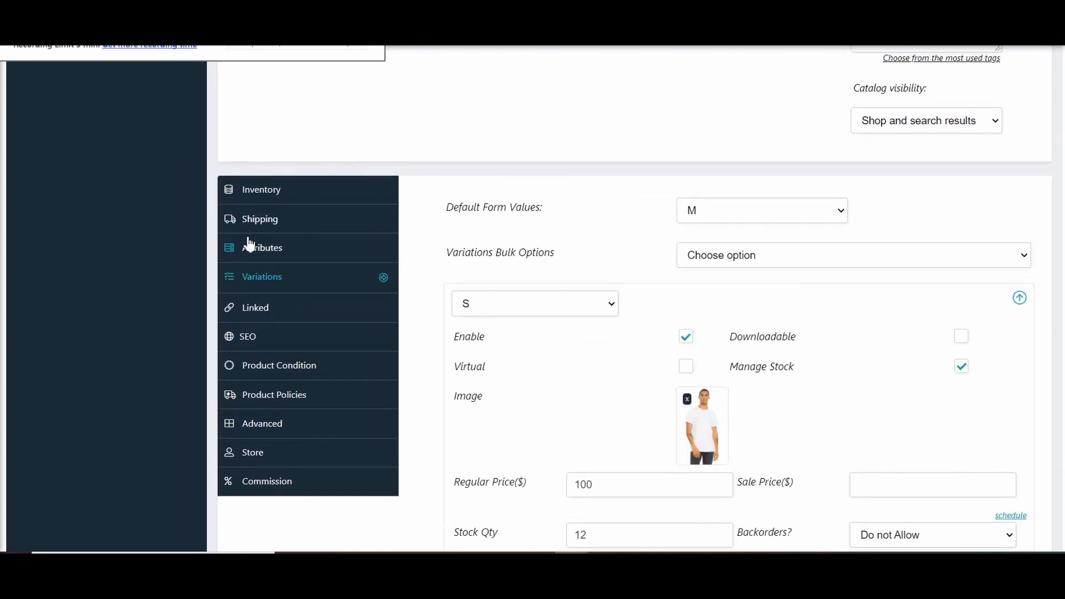
Step: Open the product's general shipping settings and review the weight, dimensions, processing time and shipping rule fields
left_click(291, 229)
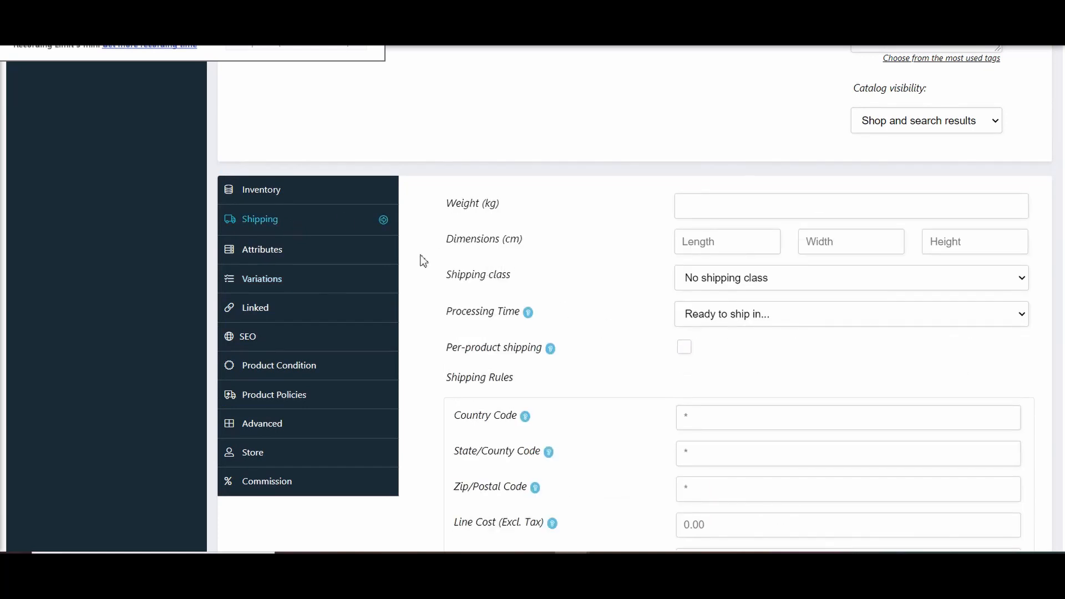
scroll(565, 327, "down", 2)
scroll(564, 328, "down", 4)
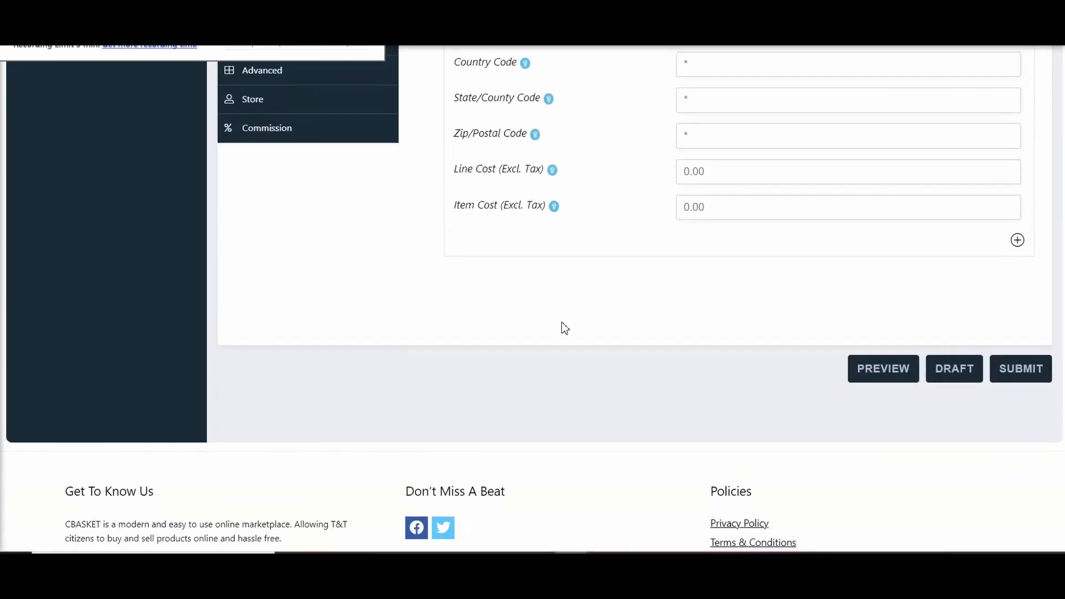
scroll(561, 325, "up", 5)
Step: Return to the variations and examine the S variation's shipping rules and commission mode and the M variation's fields
left_click(272, 208)
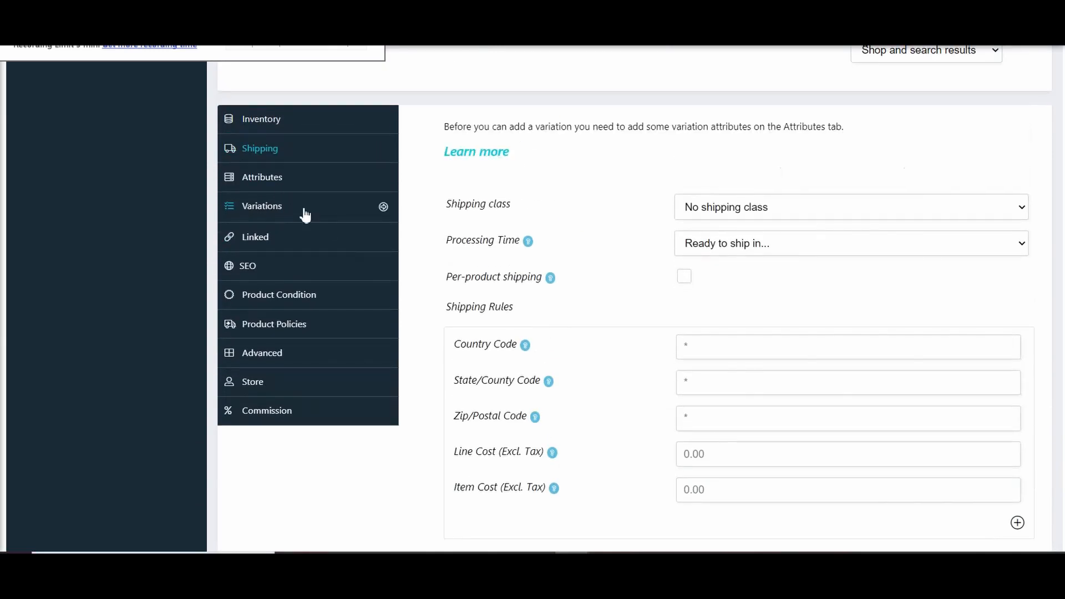
scroll(610, 360, "down", 10)
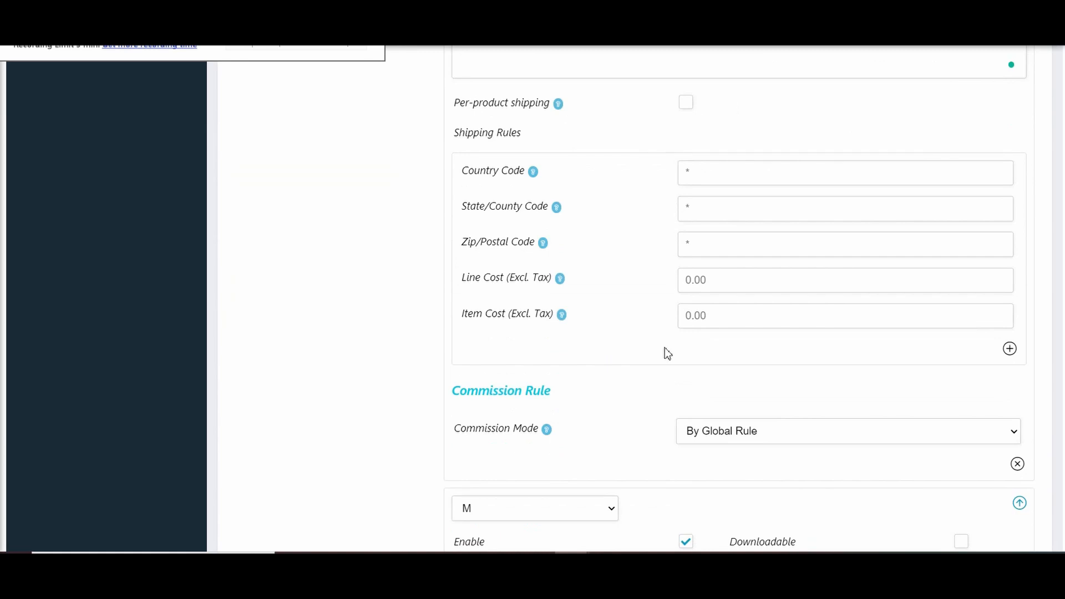
scroll(653, 392, "down", 1)
scroll(657, 387, "up", 1)
scroll(618, 411, "down", 1)
scroll(646, 360, "down", 5)
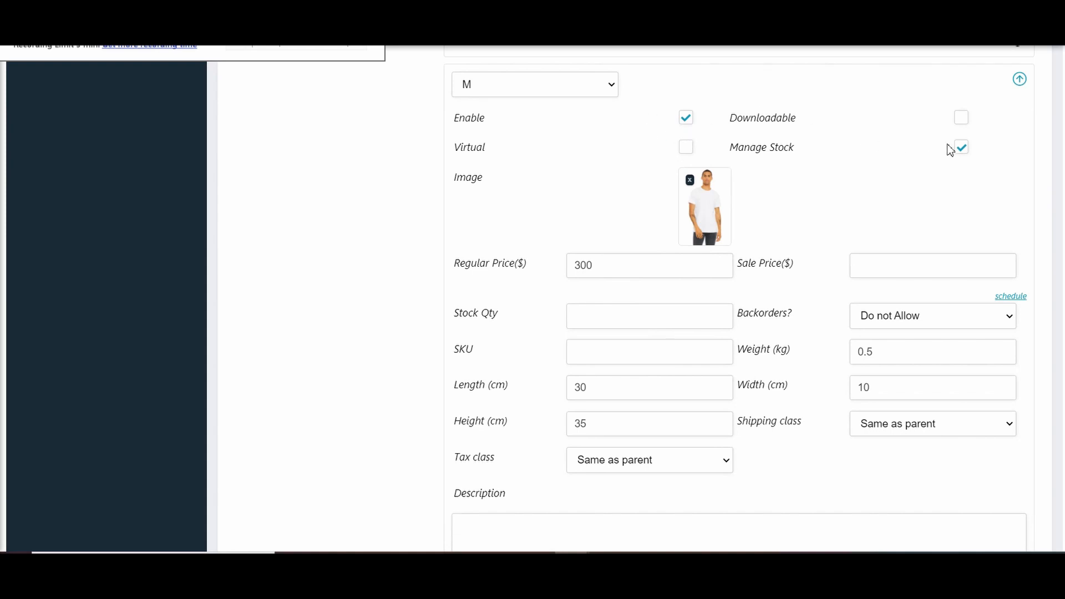
scroll(710, 266, "up", 10)
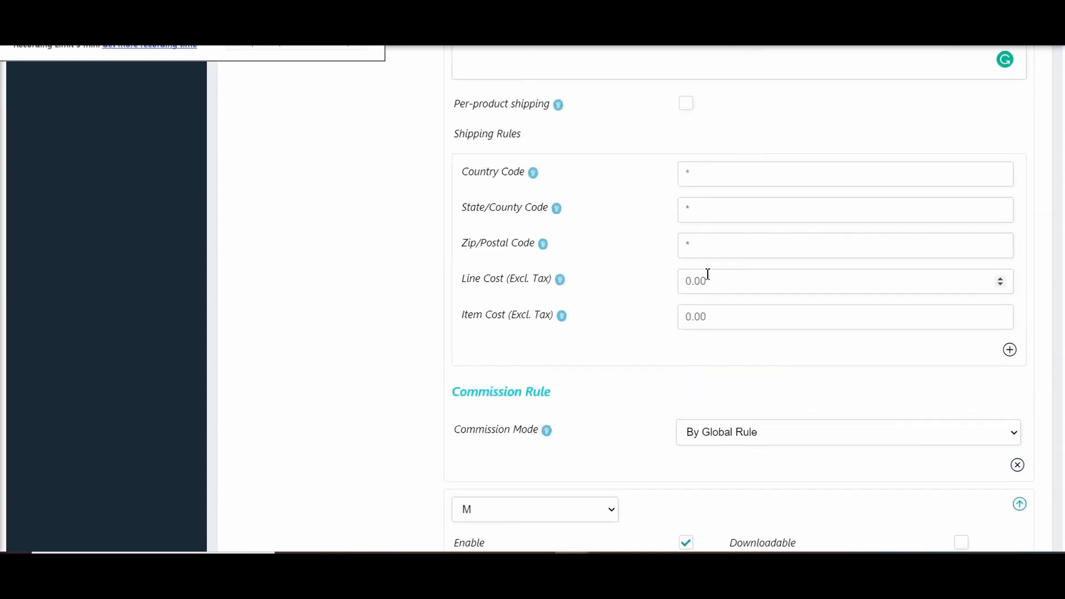
Step: Replace the S variation's image with 30010022_4.jpg from the media library
scroll(708, 274, "up", 5)
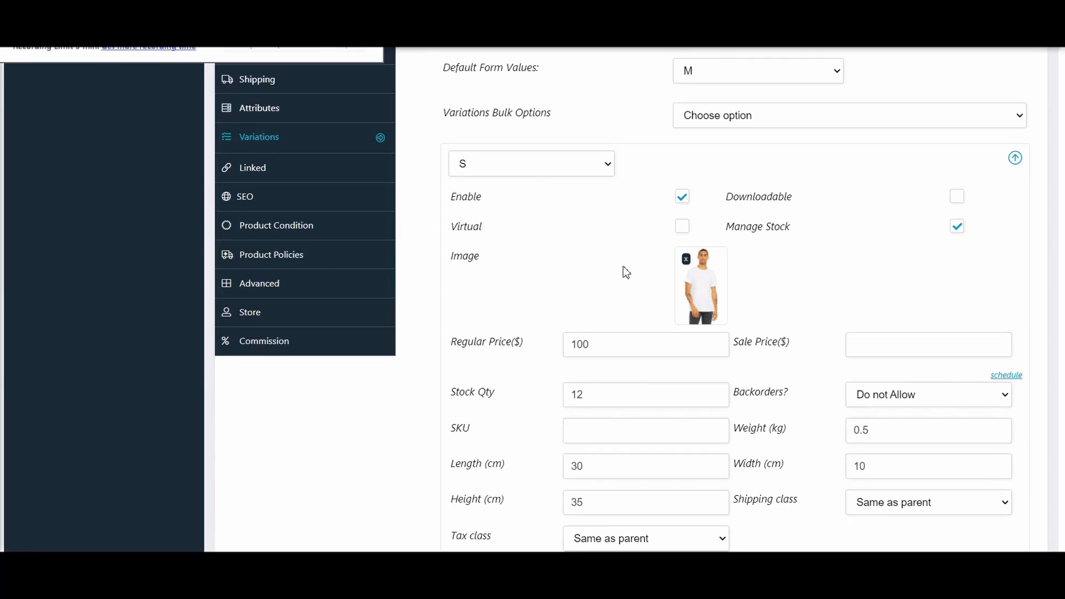
left_click(687, 259)
left_click(700, 267)
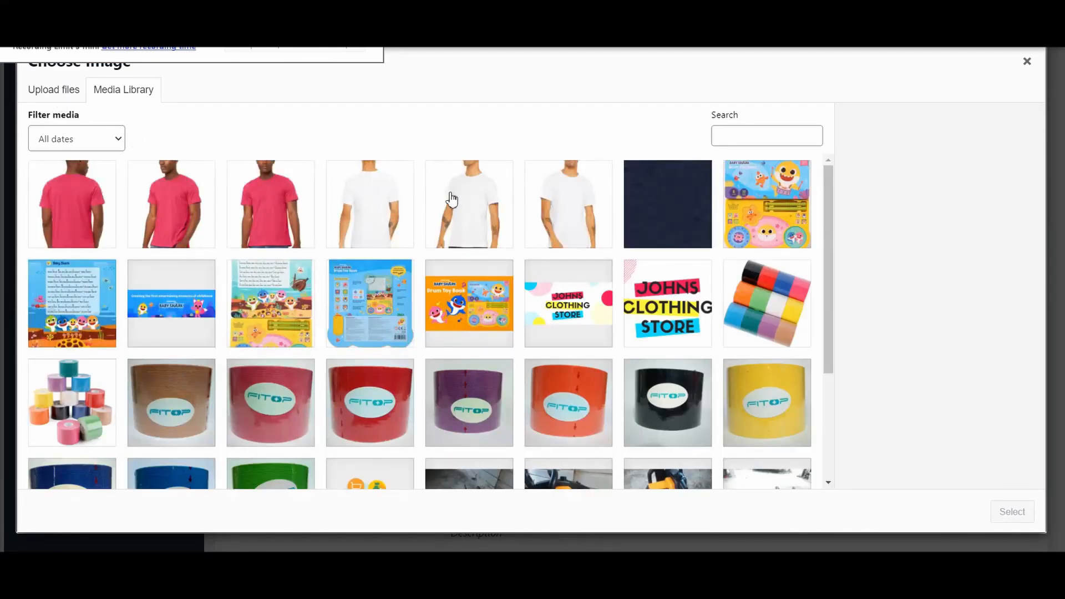
left_click(452, 199)
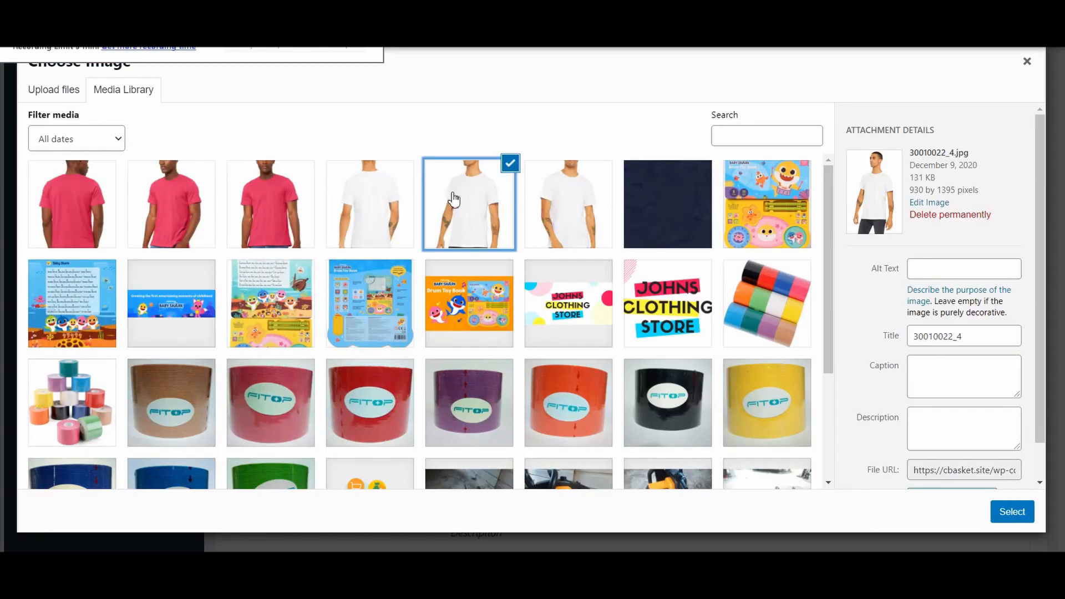
left_click(1011, 512)
Step: Replace the M variation's image with the white T-shirt back view 30010033_6.jpg from the media library
scroll(773, 355, "down", 5)
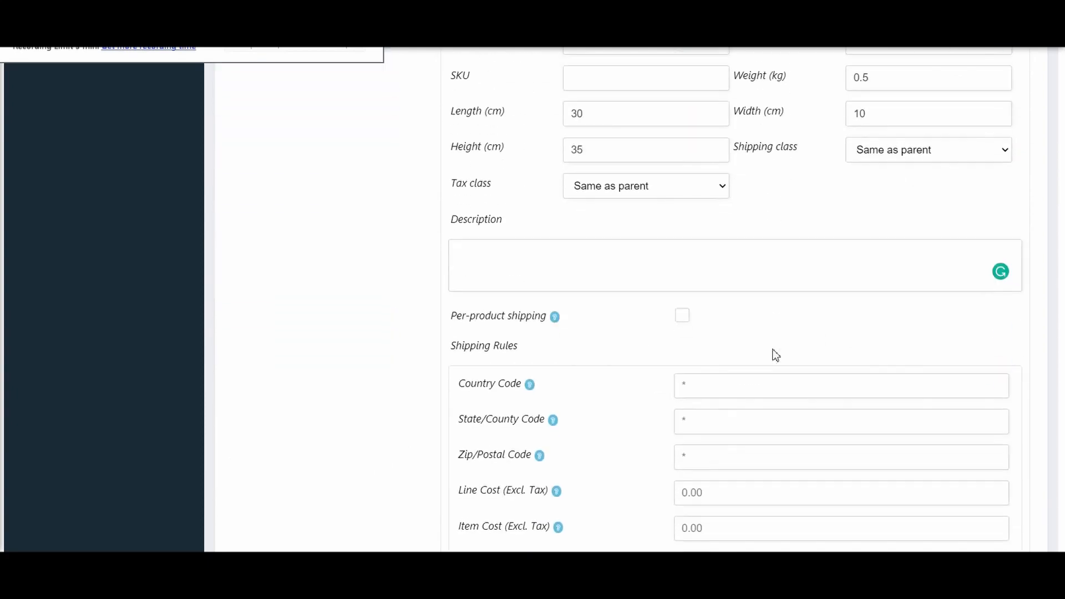
scroll(775, 356, "down", 8)
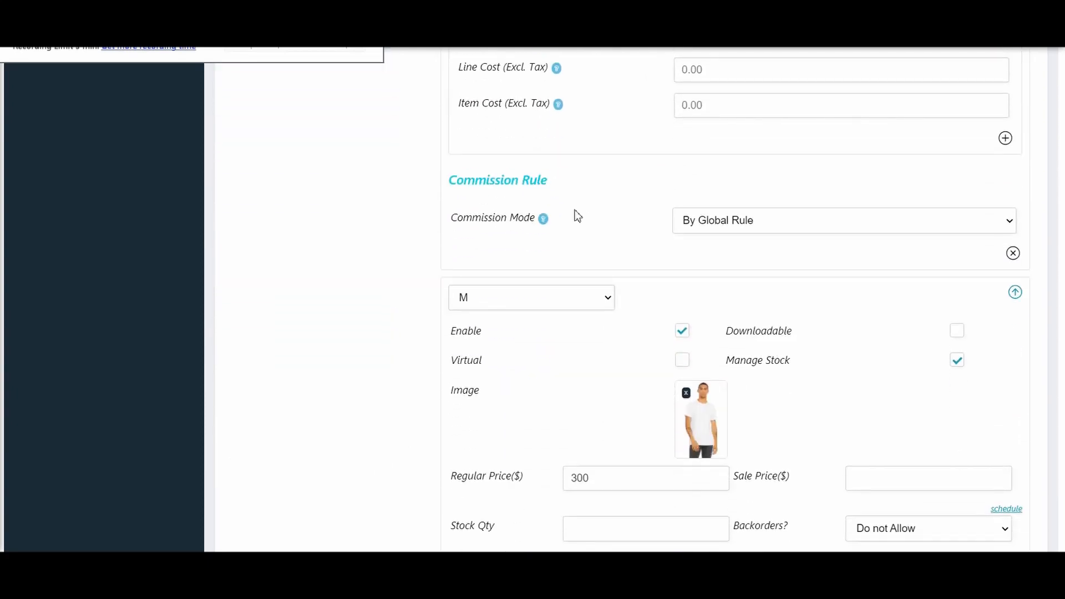
scroll(577, 216, "down", 3)
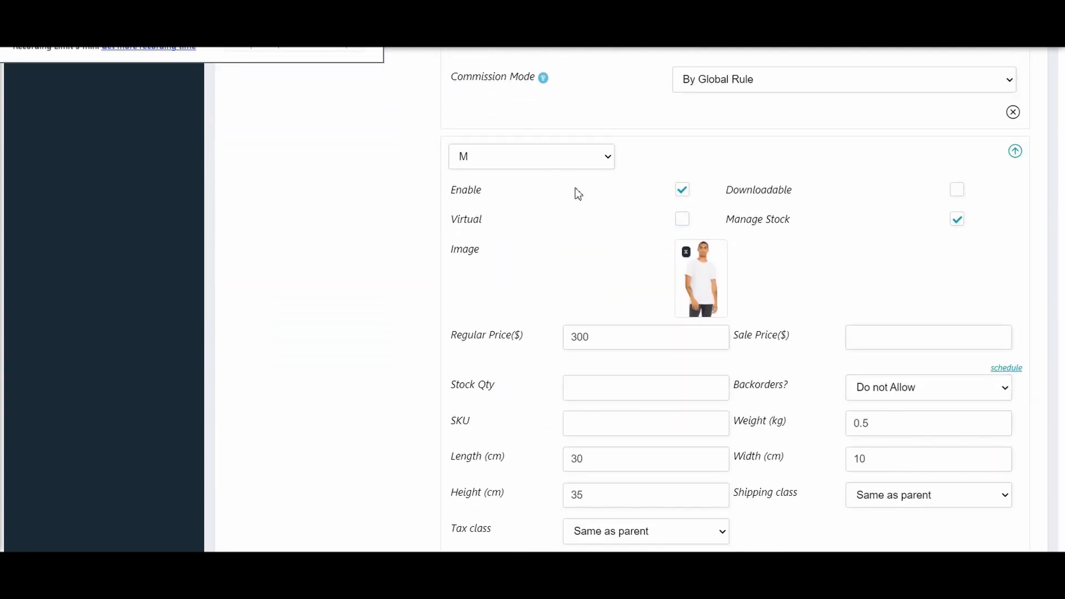
scroll(614, 269, "down", 2)
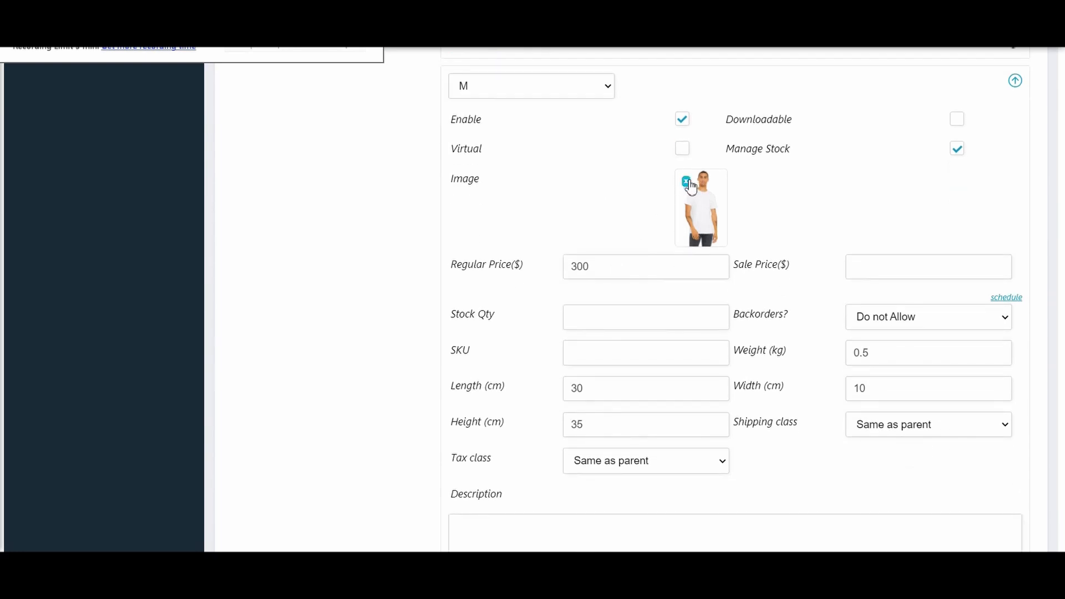
left_click(687, 181)
left_click(698, 195)
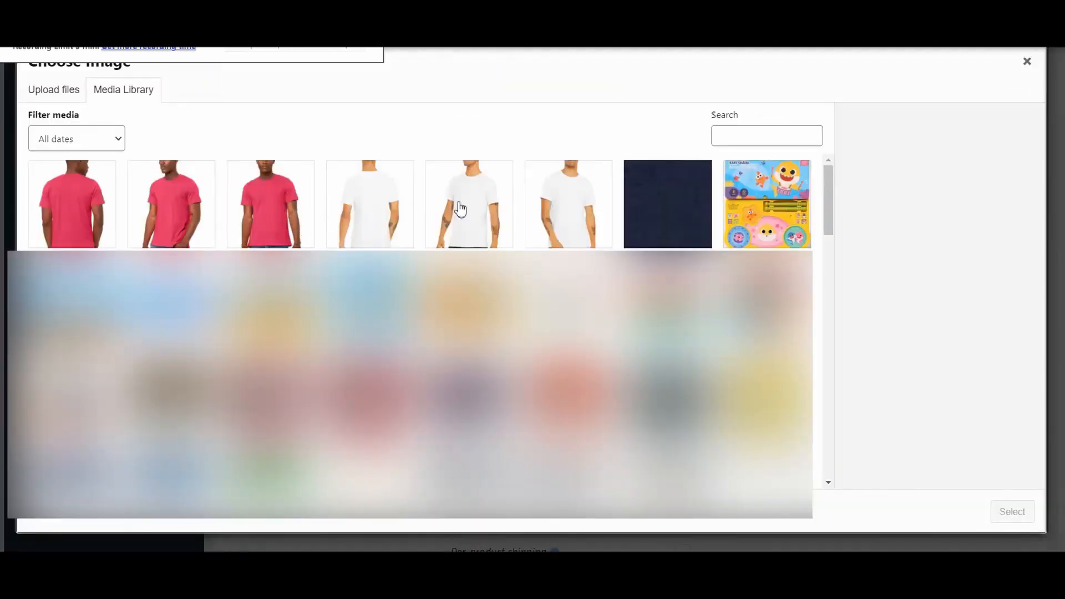
left_click(368, 209)
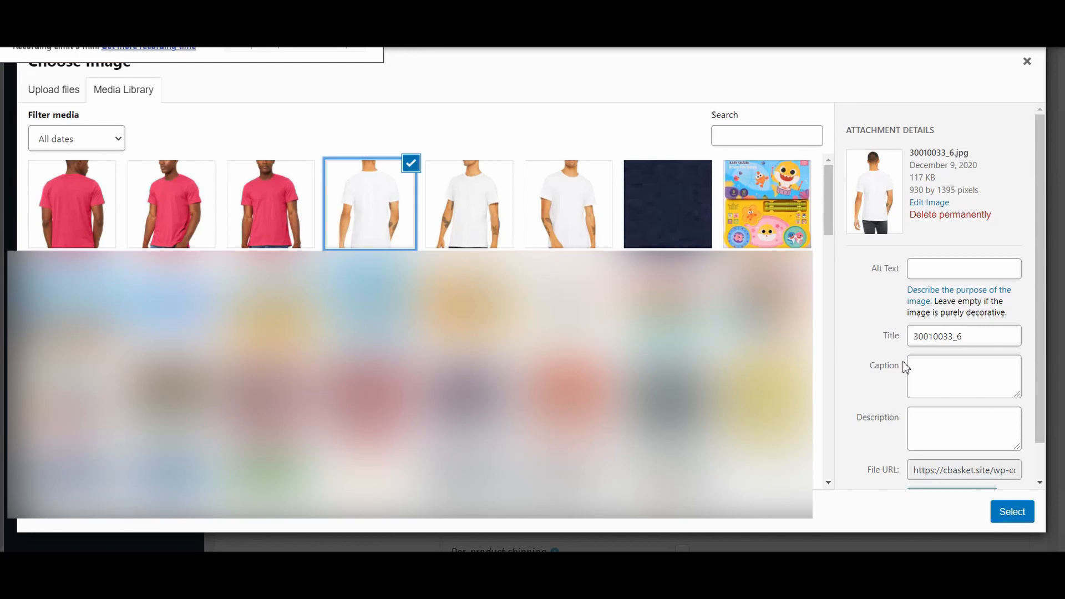
left_click(1012, 511)
Step: Look over the M variation's shipping and commission fields, then expand the XL variation
scroll(793, 380, "down", 1)
scroll(795, 380, "down", 15)
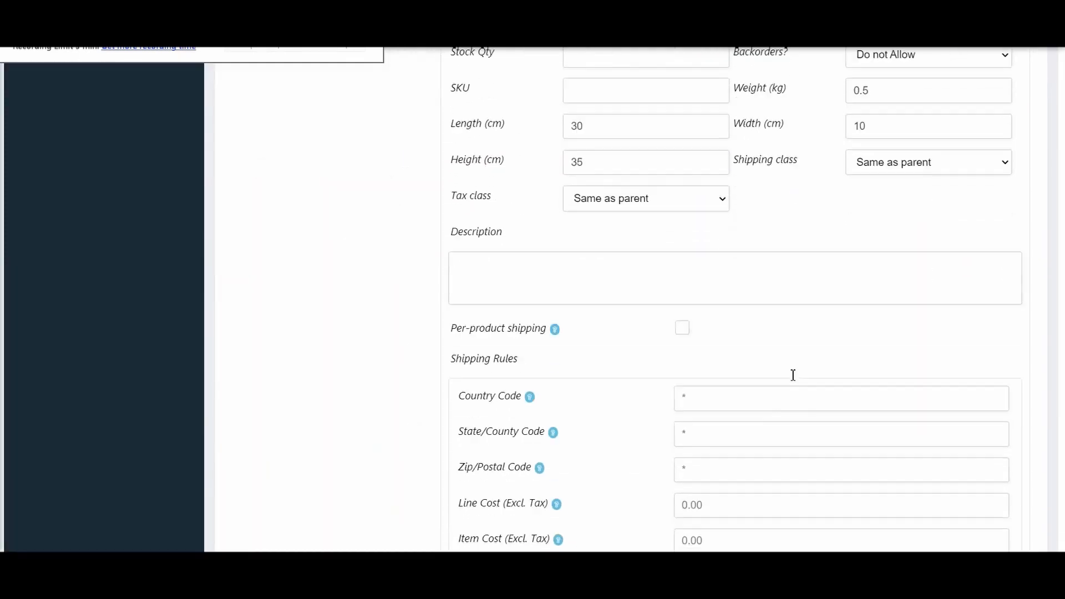
scroll(834, 343, "up", 5)
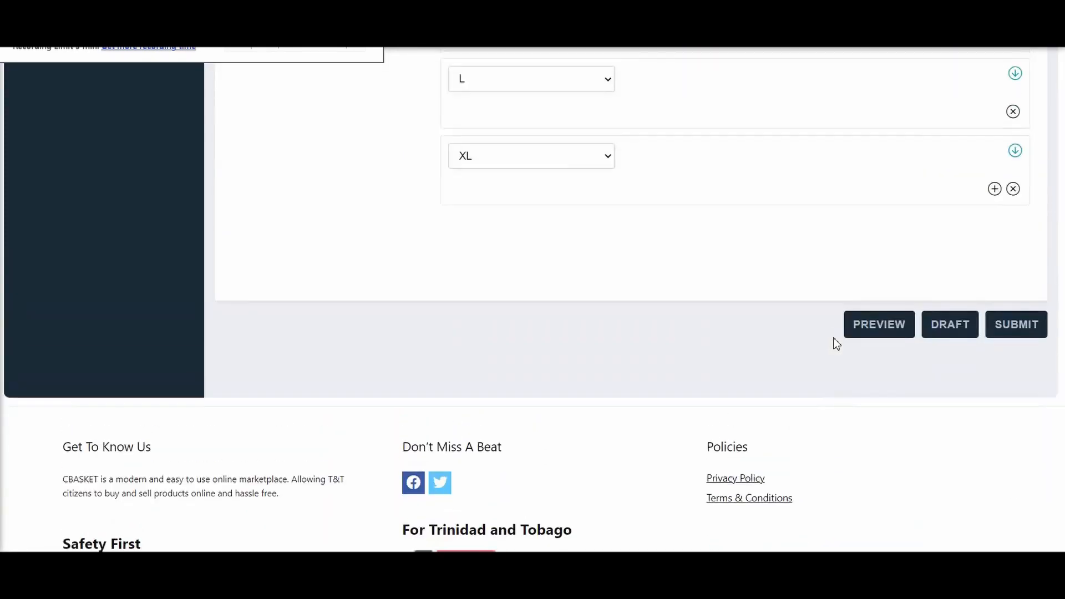
scroll(834, 340, "up", 6)
scroll(835, 341, "down", 7)
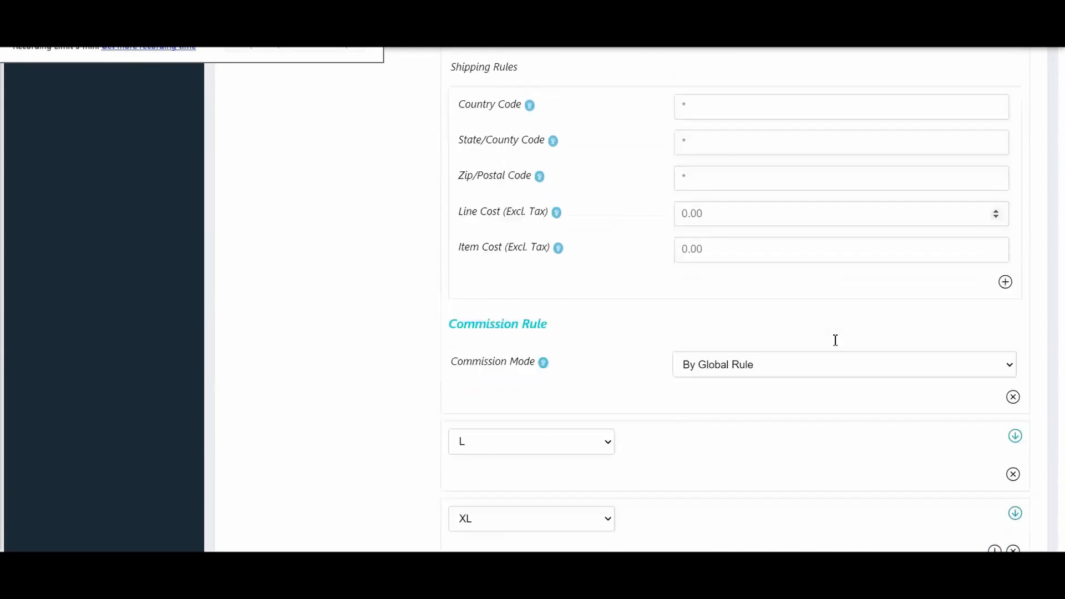
left_click(1015, 222)
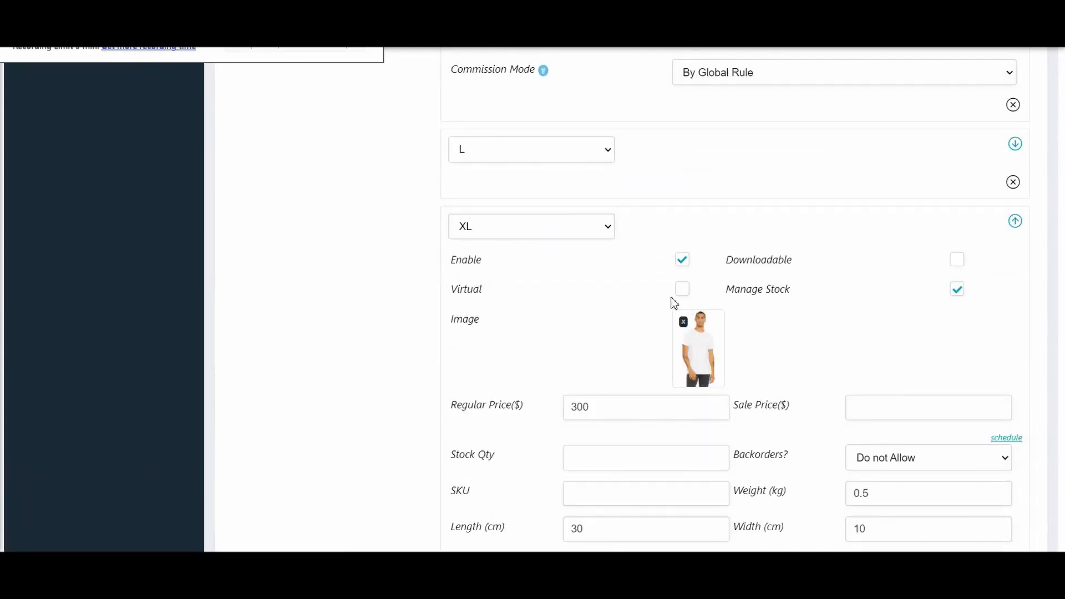
Step: Submit the White T-shirt product after checking the XL variation's remaining fields
scroll(780, 341, "down", 10)
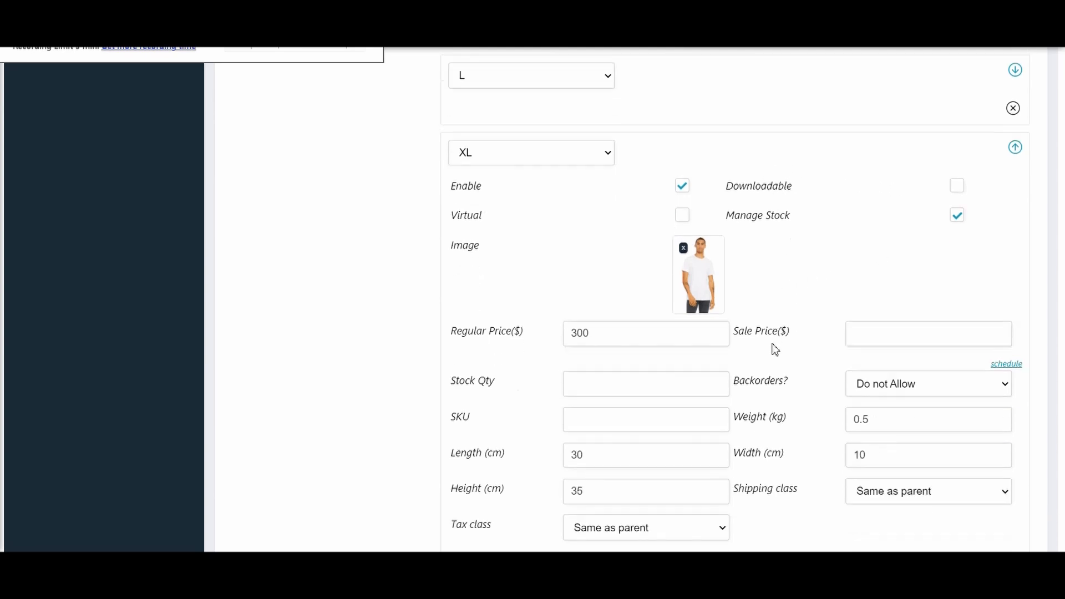
scroll(775, 348, "down", 4)
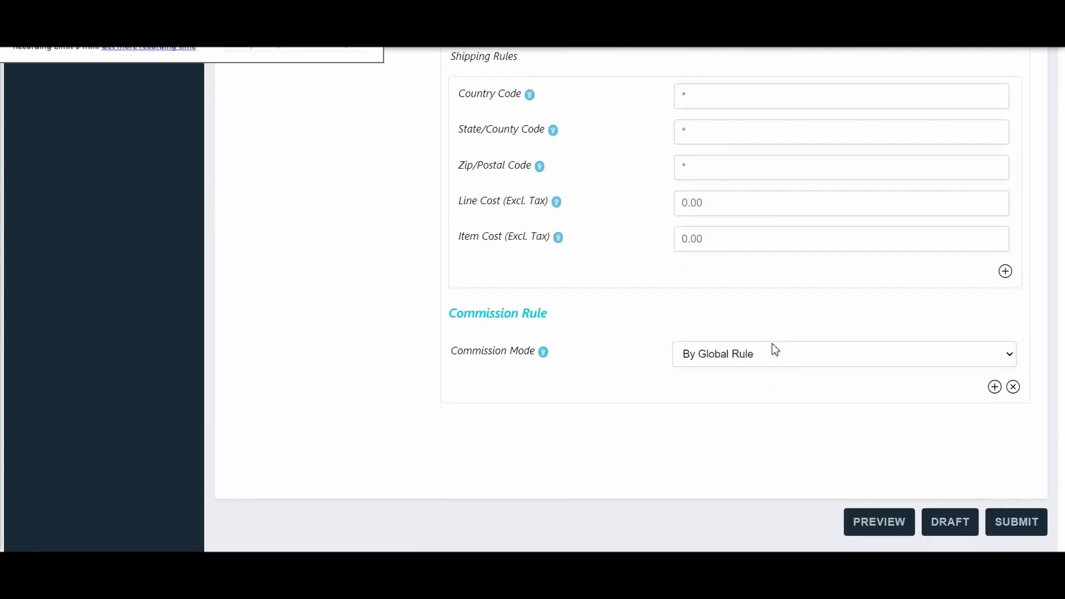
left_click(1024, 454)
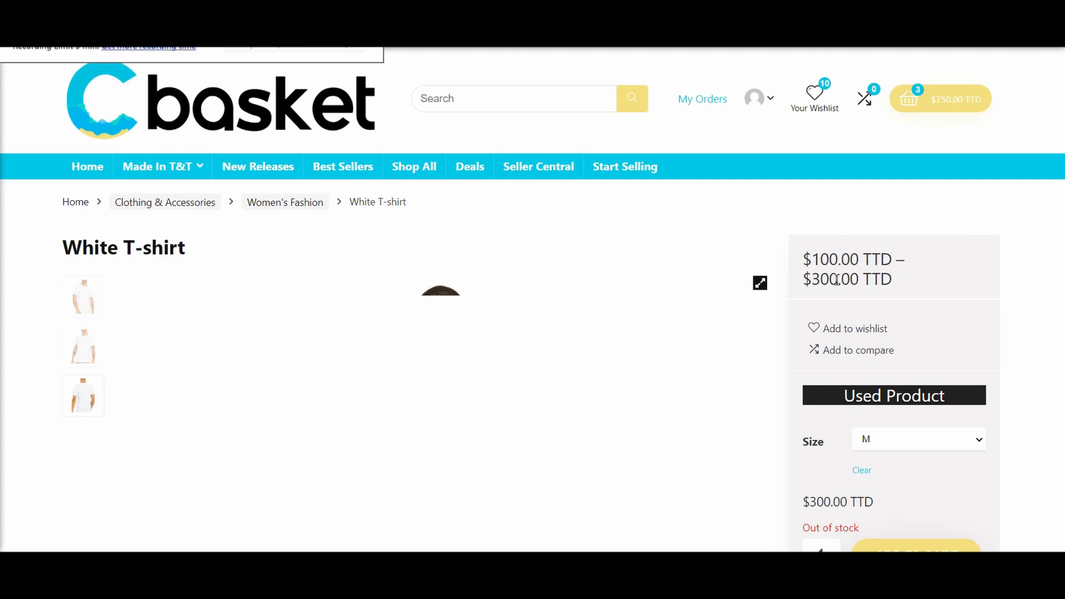
Step: Check the White T-shirt store page's image, price and stock for size L, followed by size S
scroll(860, 312, "down", 2)
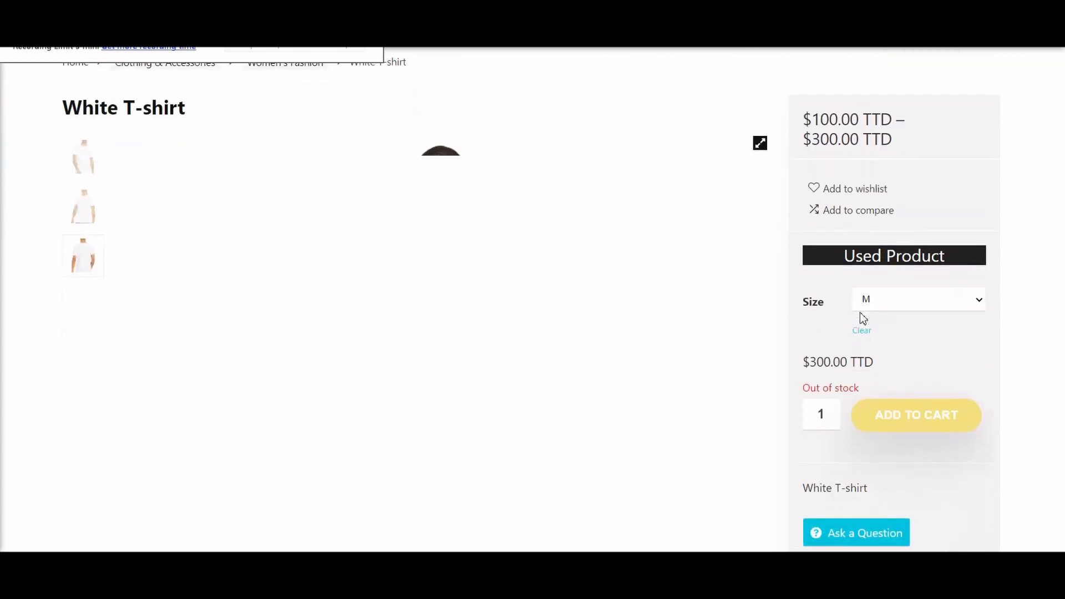
scroll(888, 378, "up", 2)
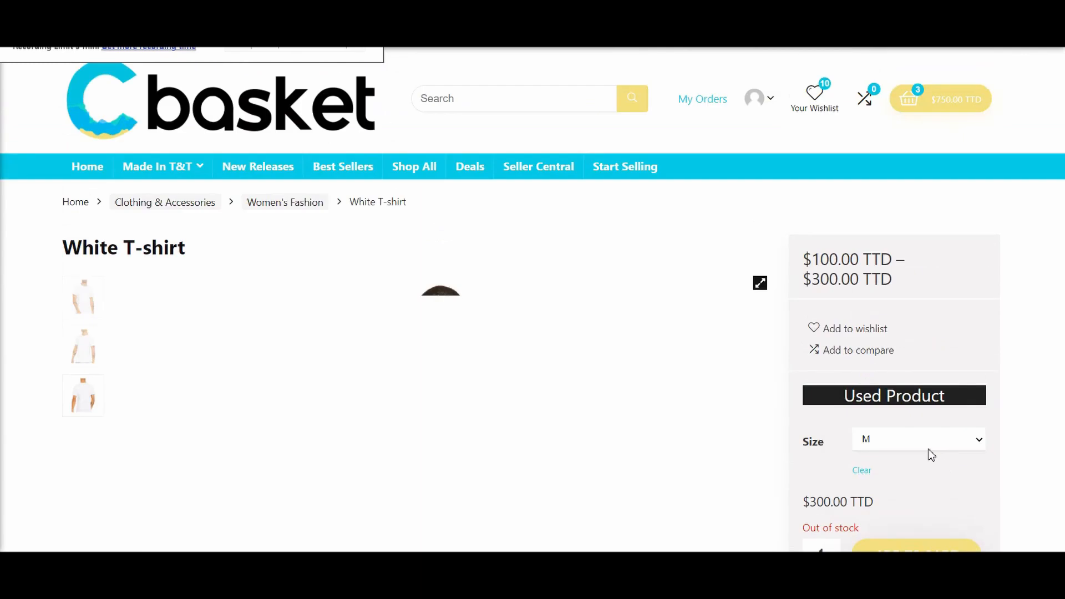
left_click(897, 440)
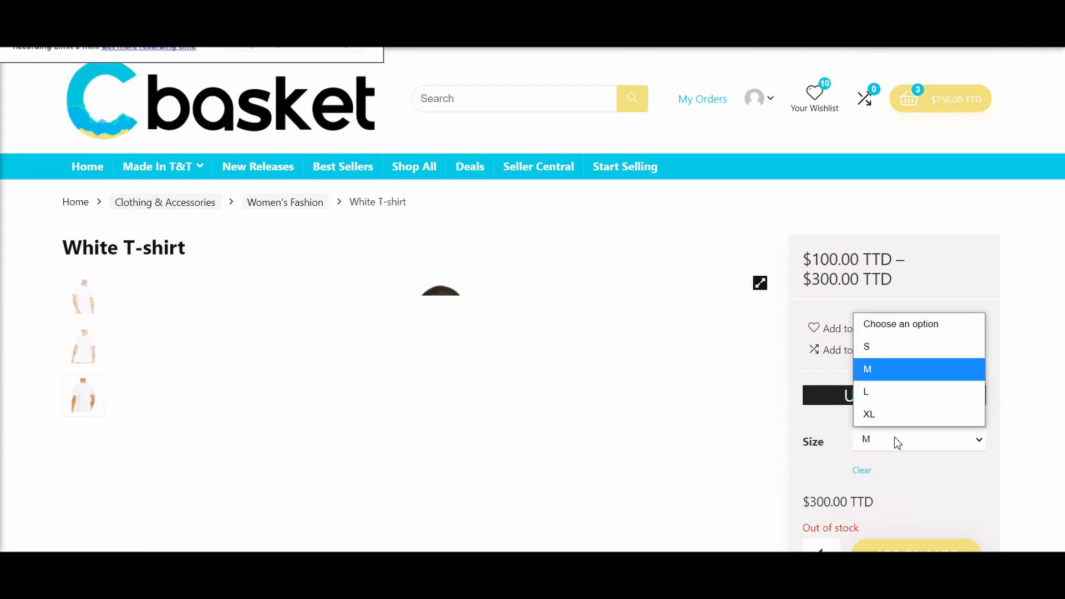
left_click(883, 394)
scroll(836, 419, "down", 2)
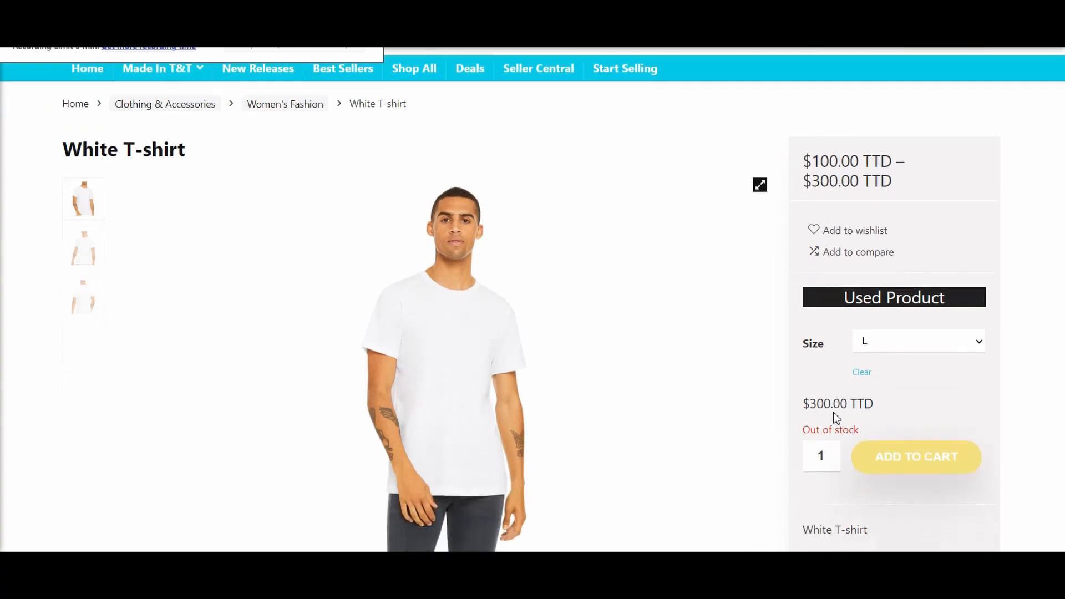
left_click(905, 303)
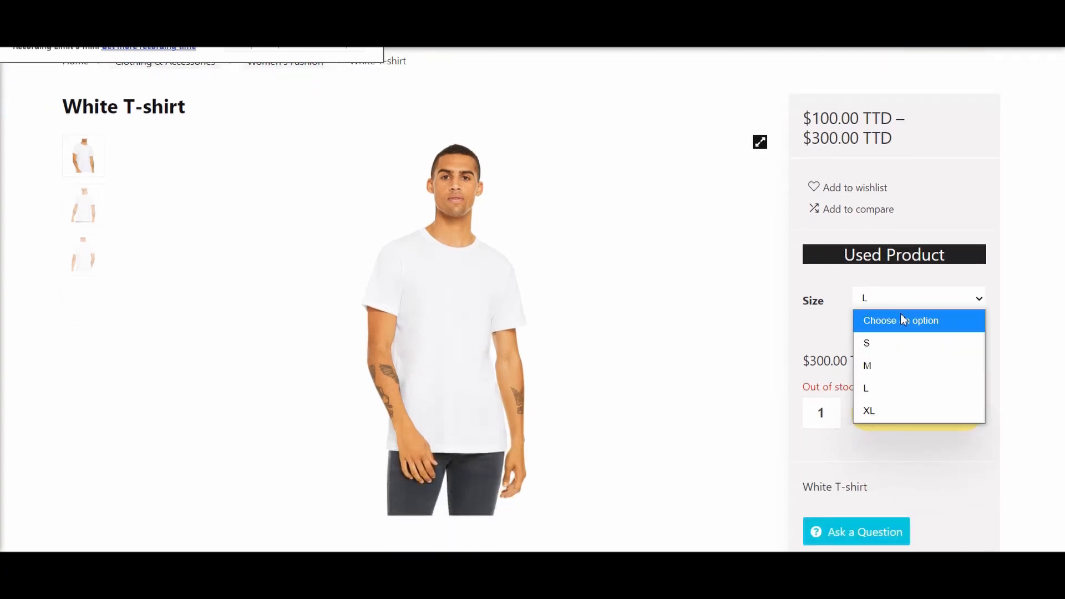
left_click(887, 344)
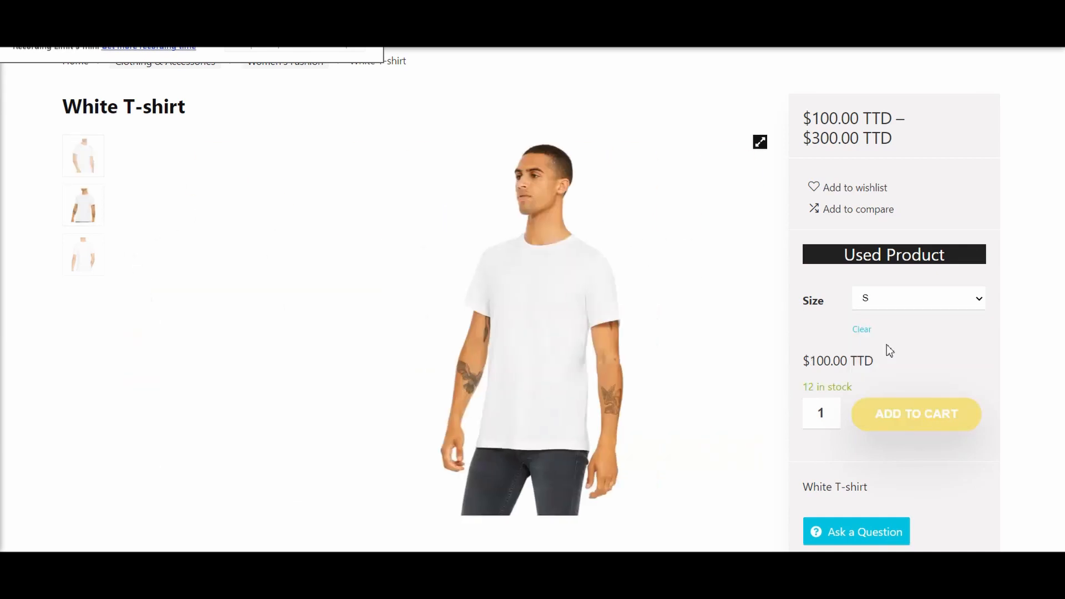
Step: Go through sizes M, L and XL on the product page to compare image, price and stock, ending on size S
left_click(906, 302)
left_click(870, 372)
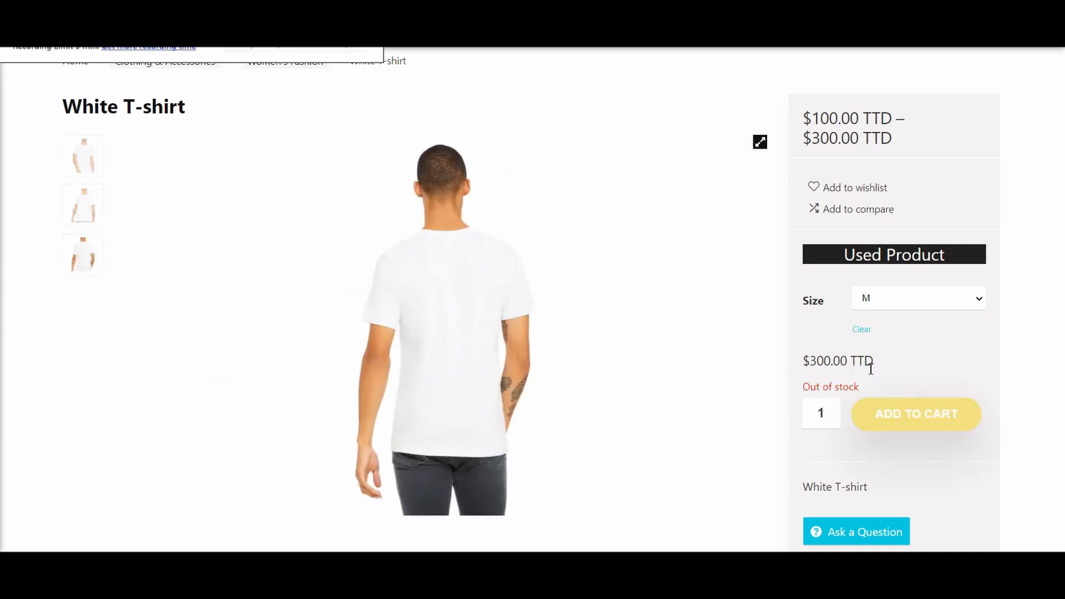
left_click(886, 300)
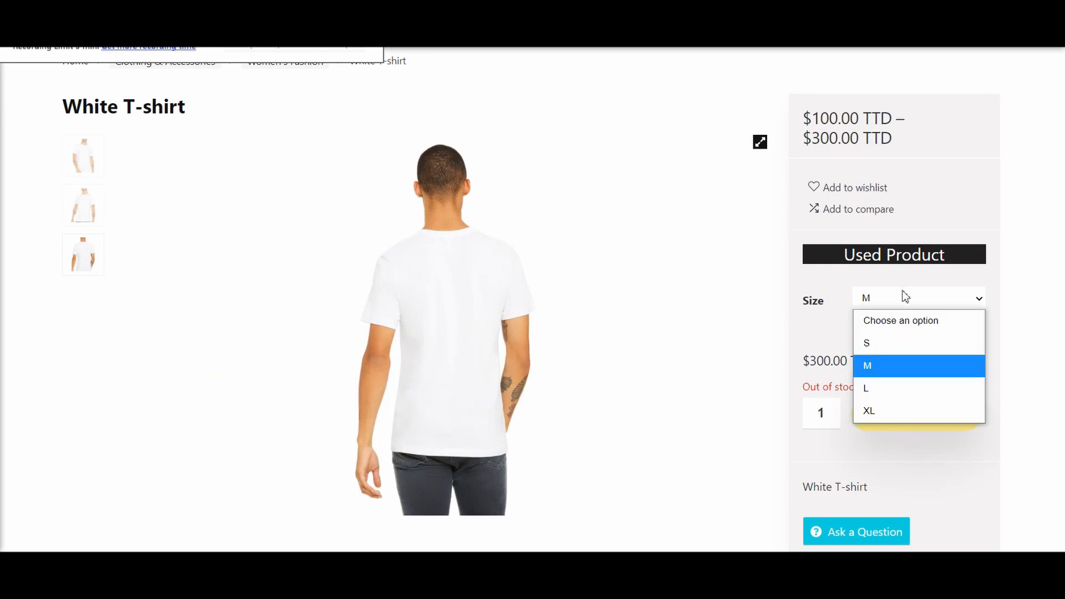
left_click(879, 391)
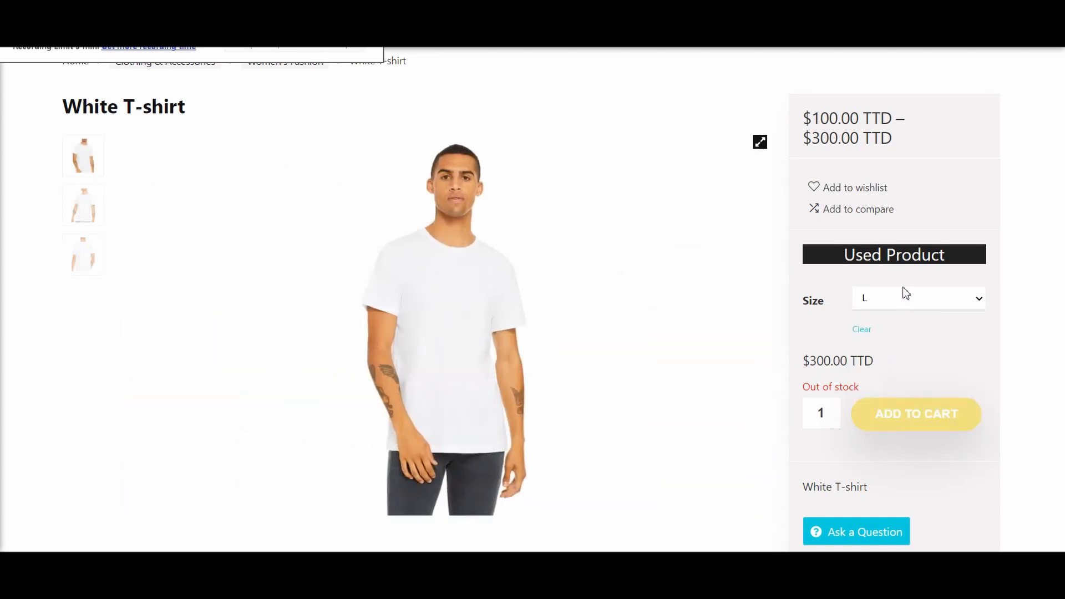
left_click(902, 300)
left_click(873, 411)
left_click(935, 301)
left_click(886, 343)
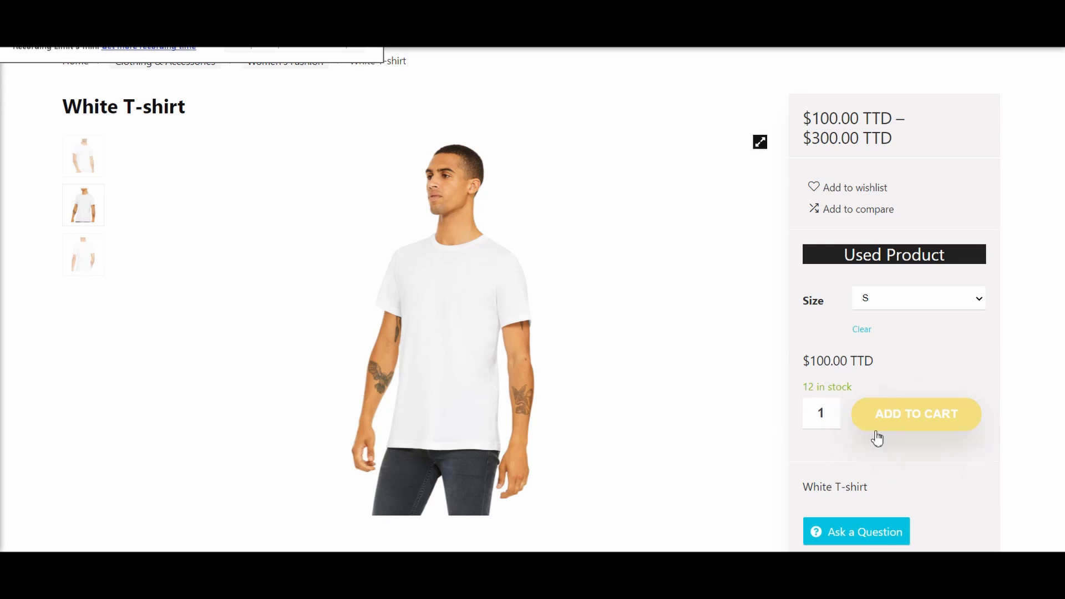
Step: Examine the product's categories, description and size specification, and recheck the list of available sizes
scroll(816, 438, "down", 4)
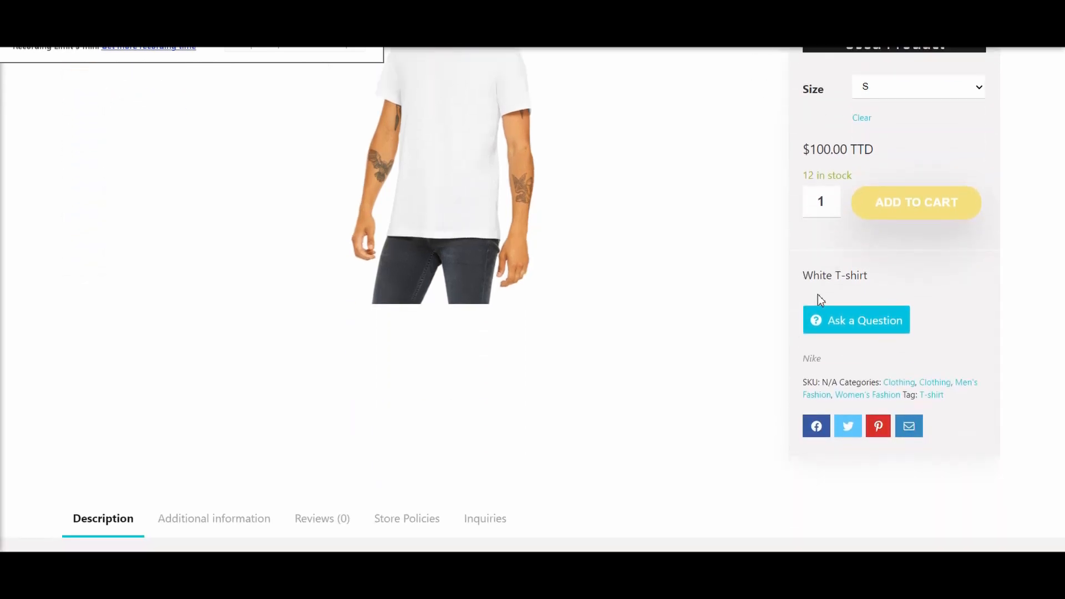
scroll(834, 295, "down", 12)
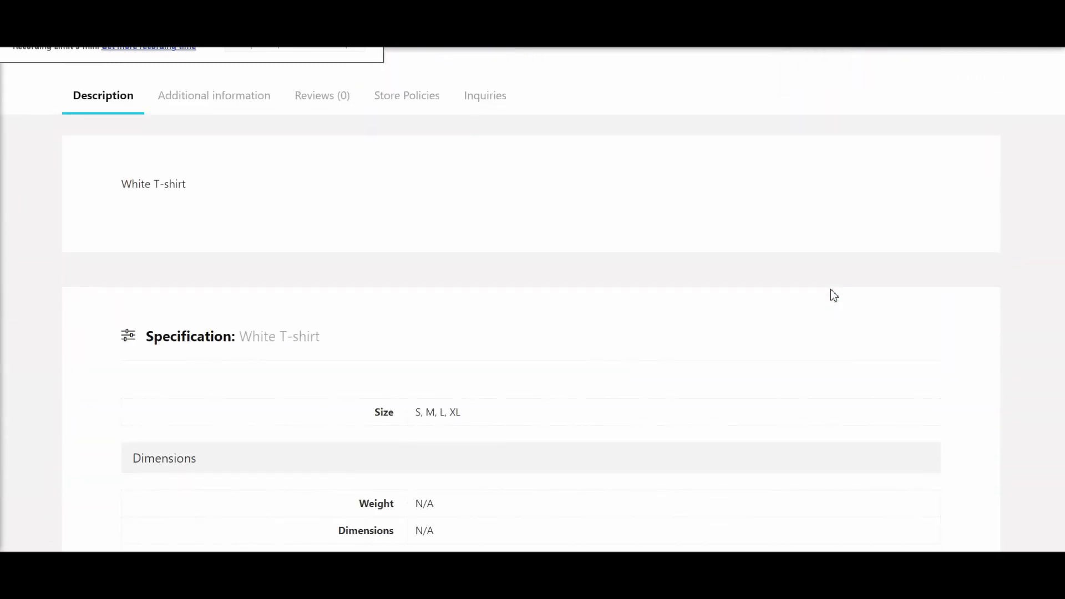
scroll(834, 295, "down", 1)
scroll(832, 295, "up", 4)
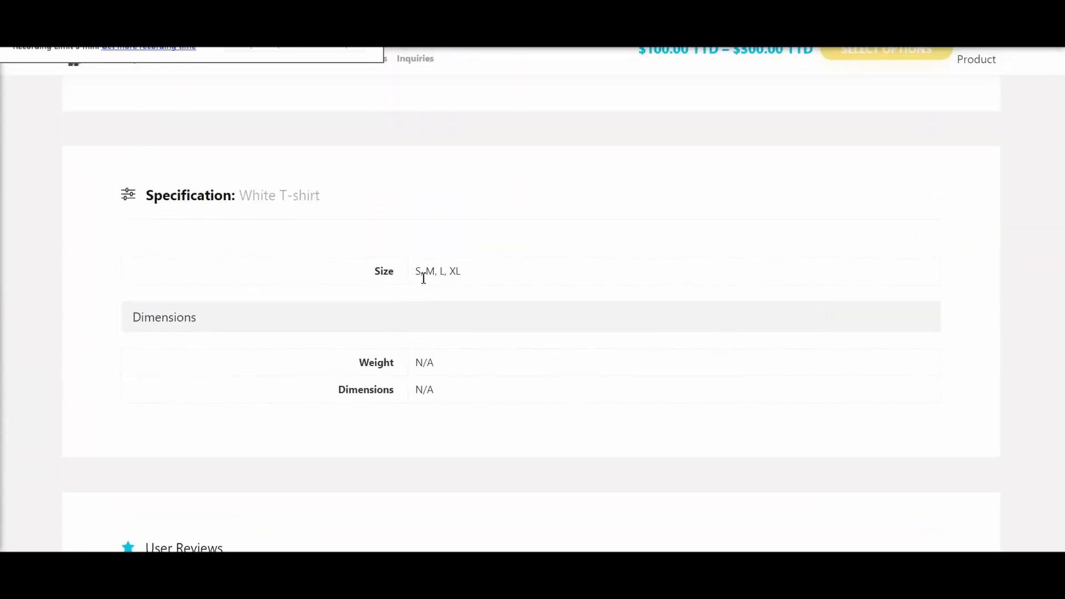
scroll(635, 295, "up", 10)
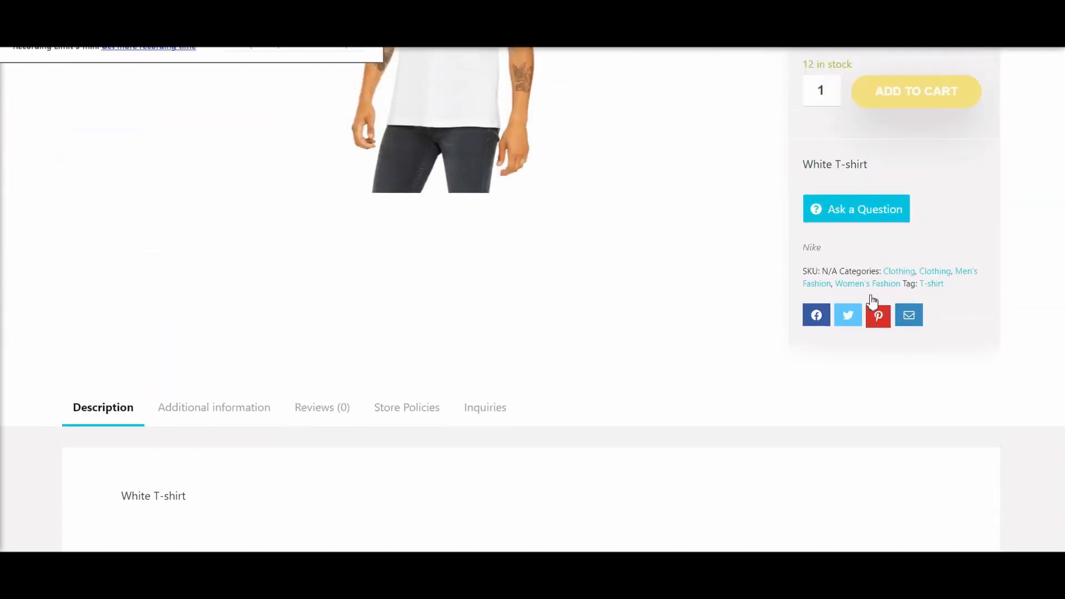
left_click(897, 240)
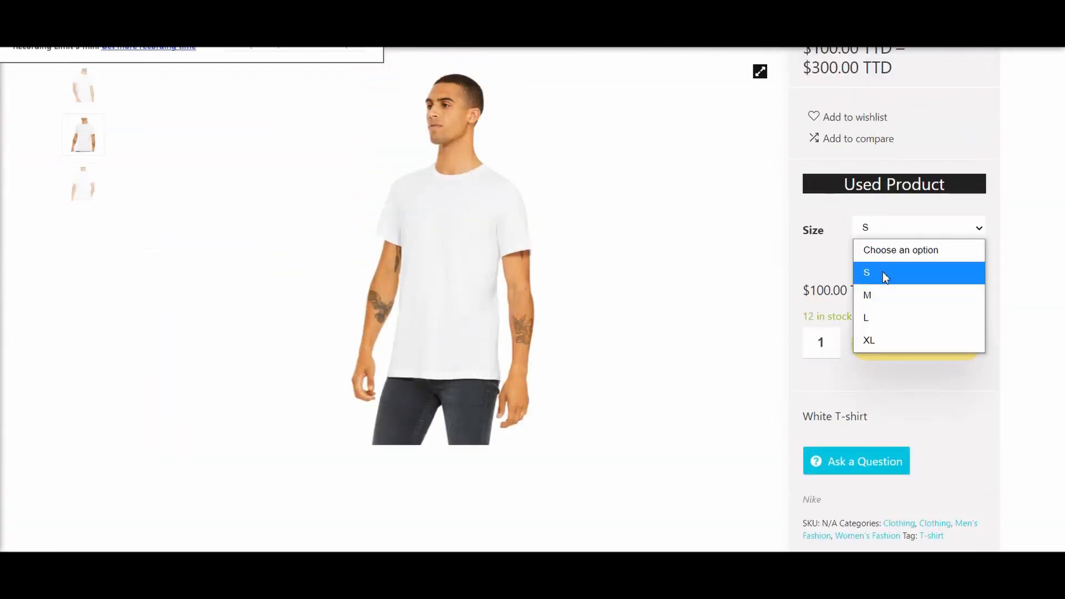
Step: Look through the rest of the product page, from the specification down to the user reviews and general inquiries
scroll(788, 383, "down", 5)
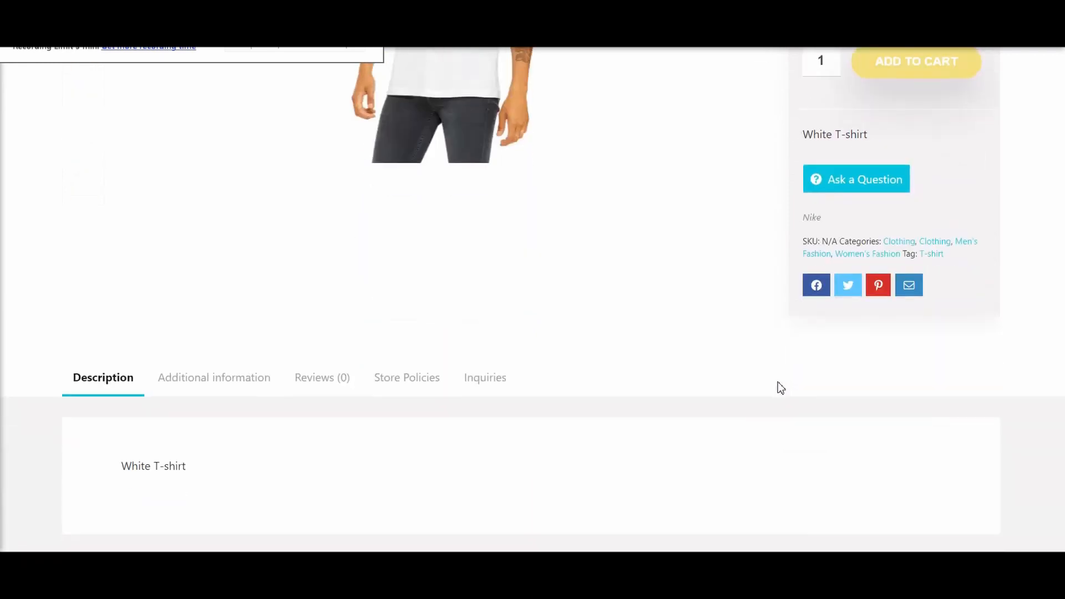
scroll(781, 388, "down", 5)
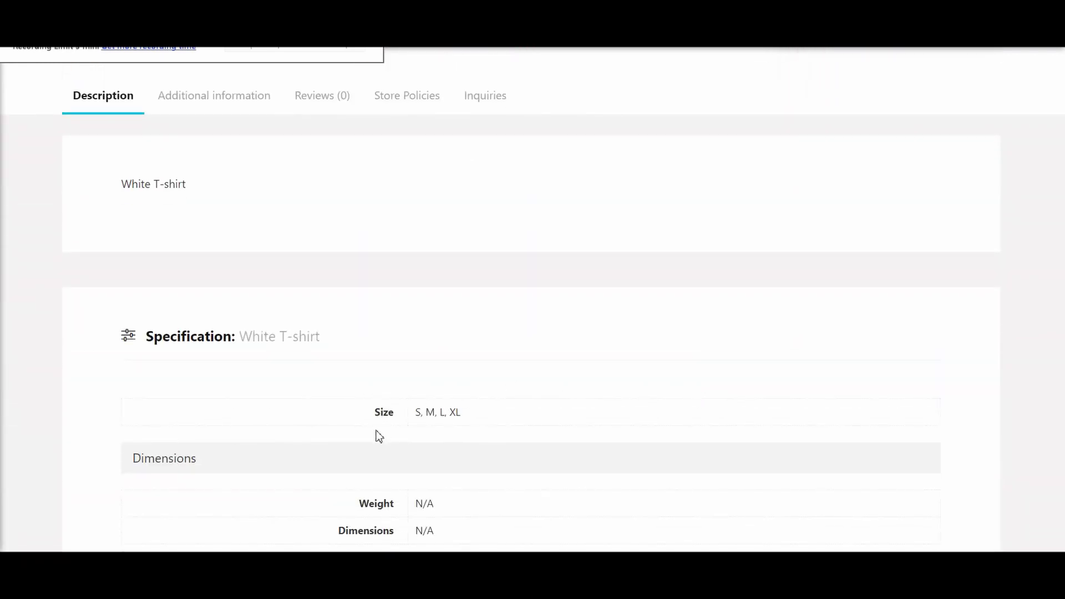
scroll(482, 414, "down", 14)
scroll(494, 397, "down", 11)
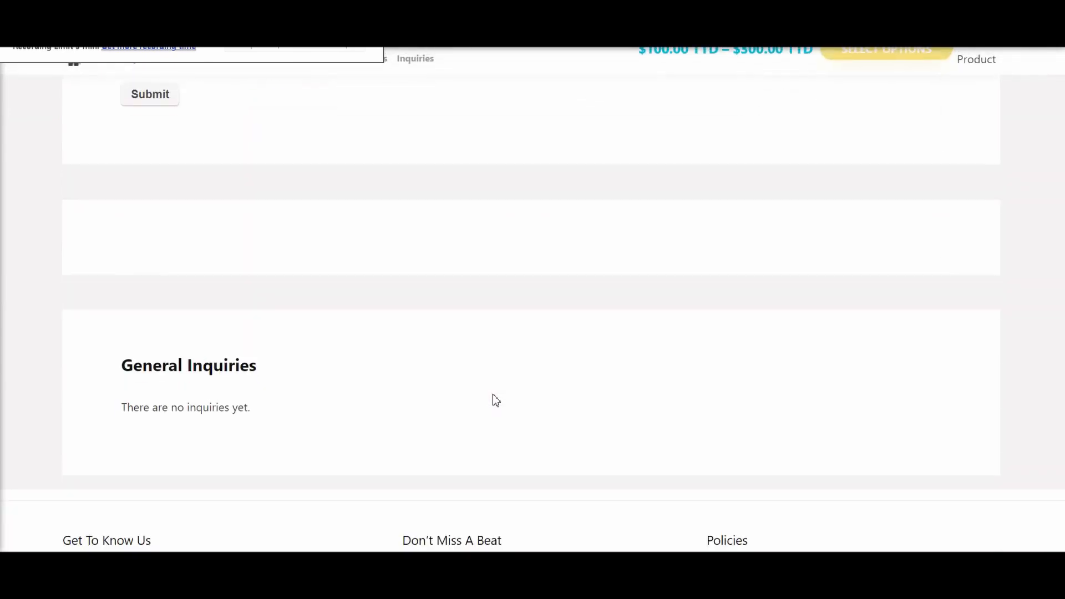
scroll(493, 398, "up", 14)
scroll(493, 395, "up", 12)
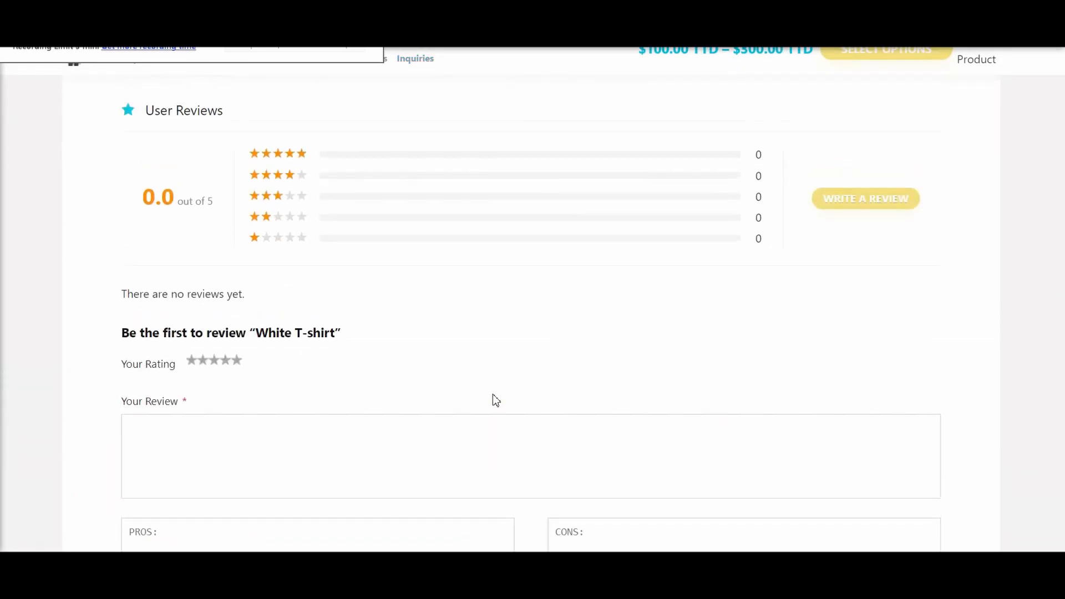